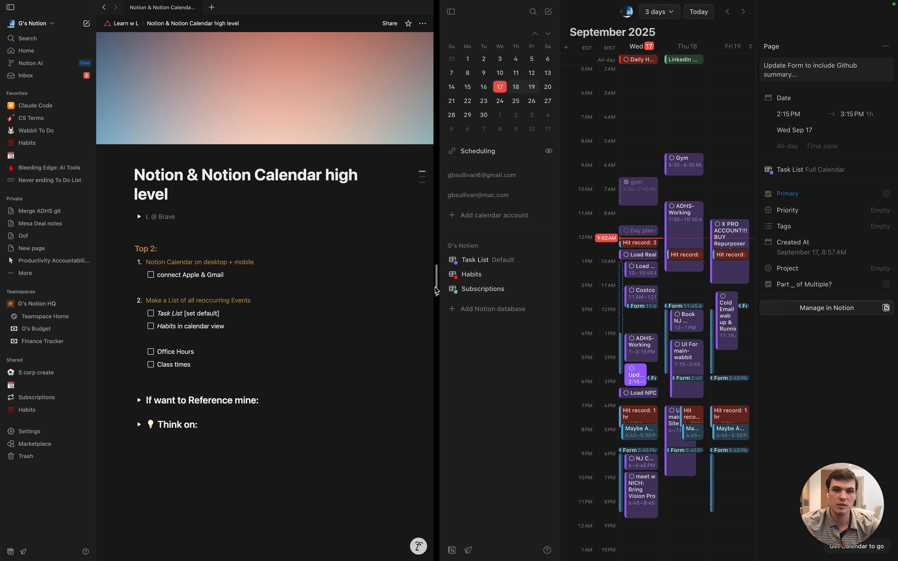
pyautogui.hscroll(-2, 685, 232)
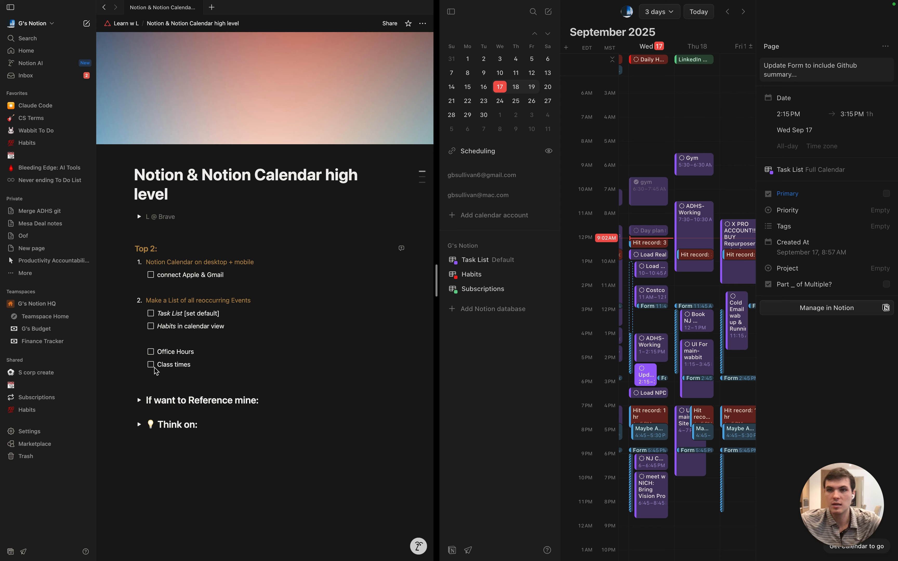
pyautogui.click(213, 211)
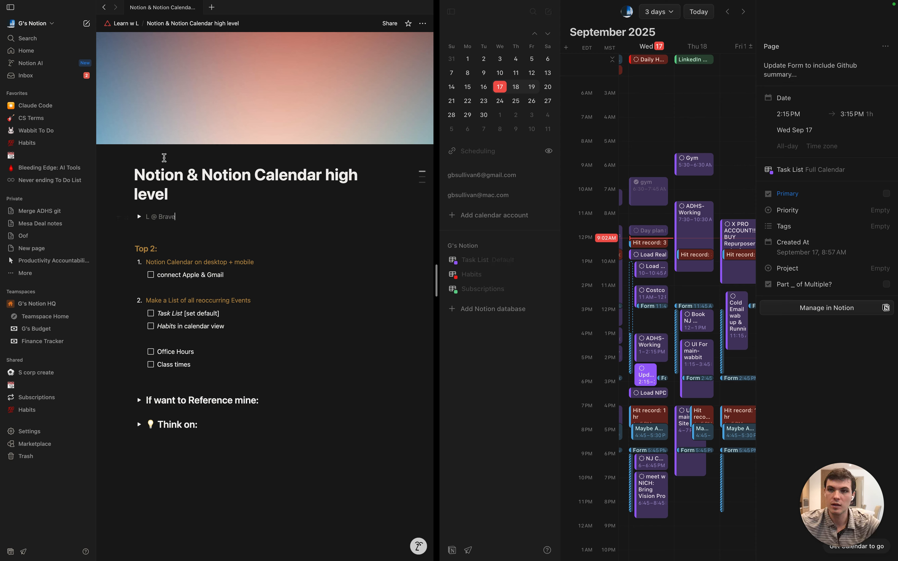
pyautogui.moveTo(118, 1)
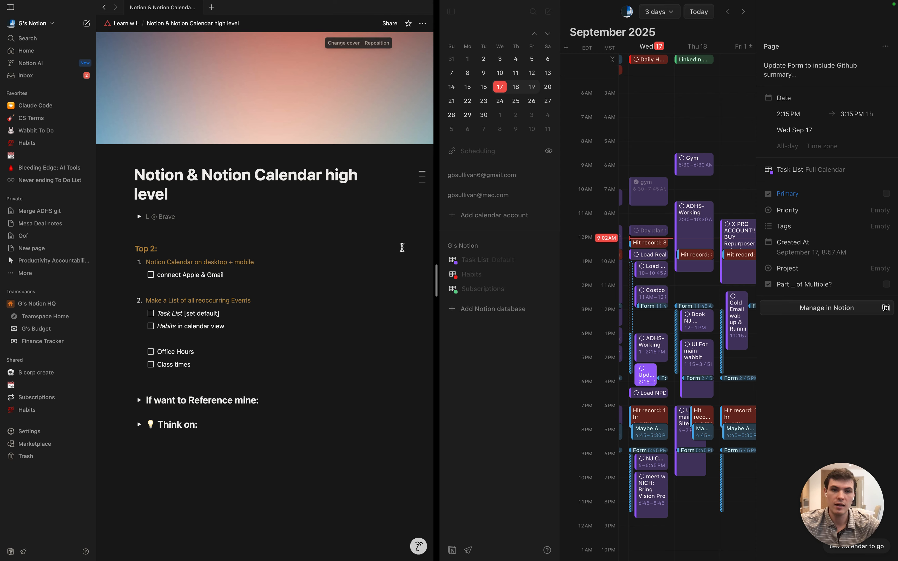
pyautogui.click(507, 385)
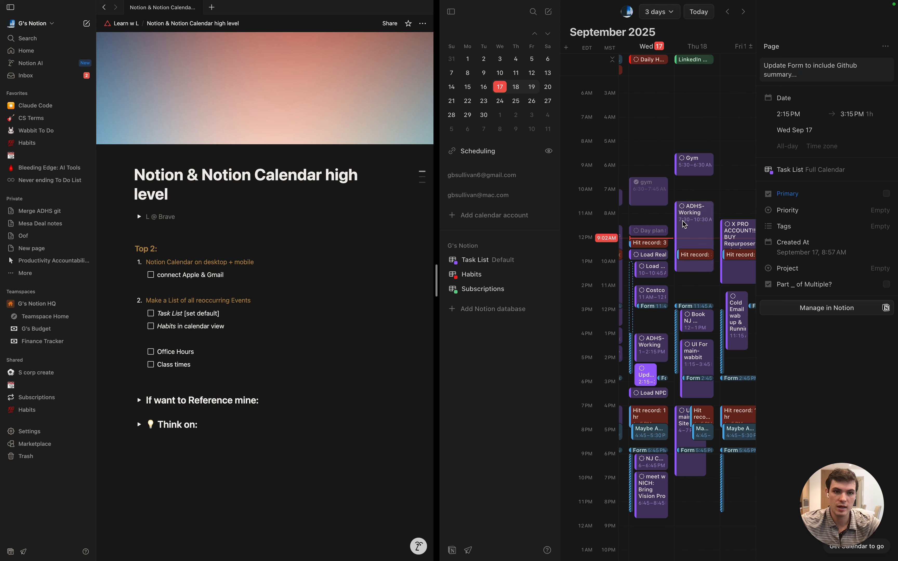
pyautogui.moveTo(385, 4)
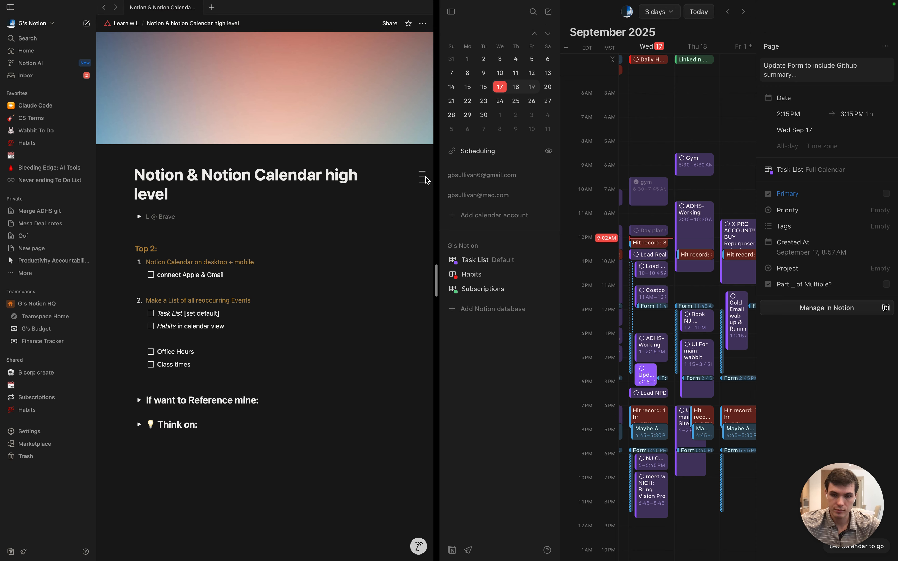
pyautogui.click(345, 366)
pyautogui.click(337, 377)
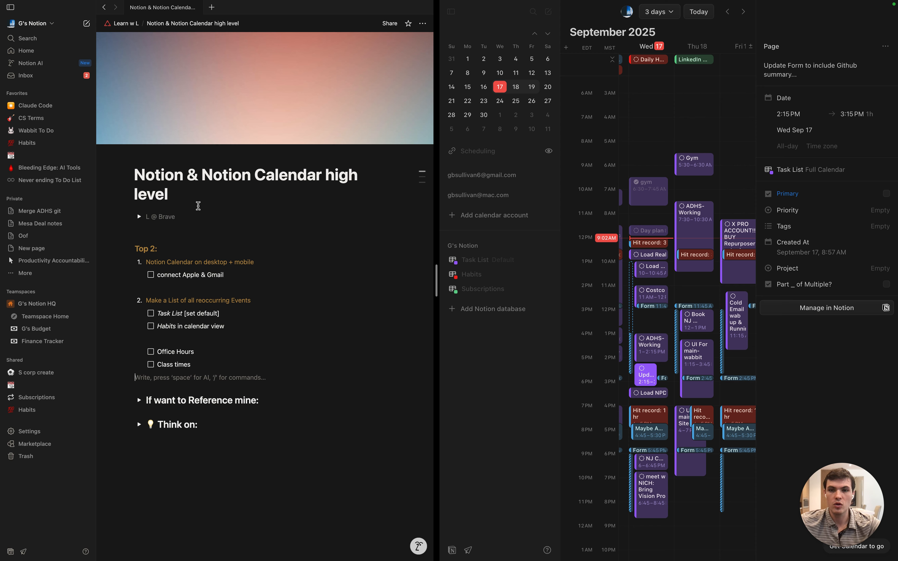
pyautogui.moveTo(266, 1)
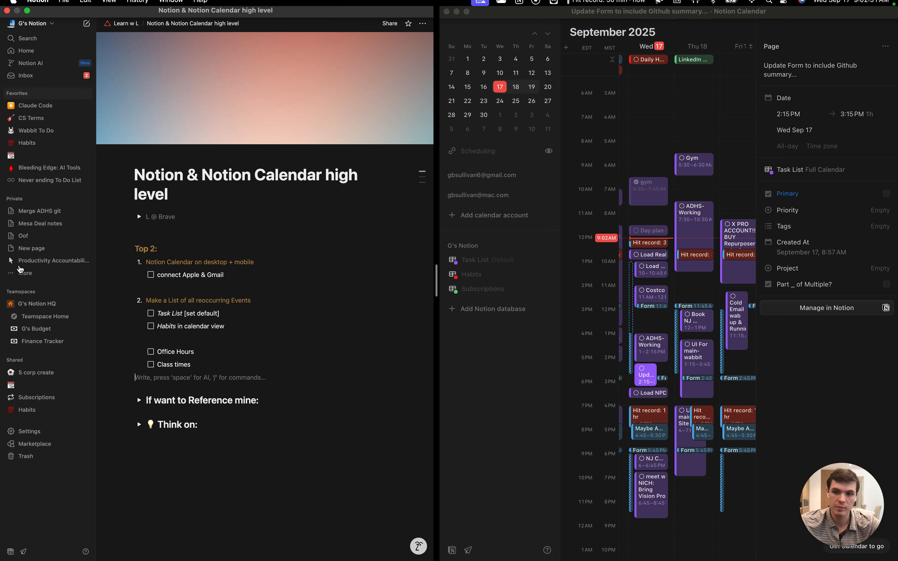
pyautogui.click(48, 494)
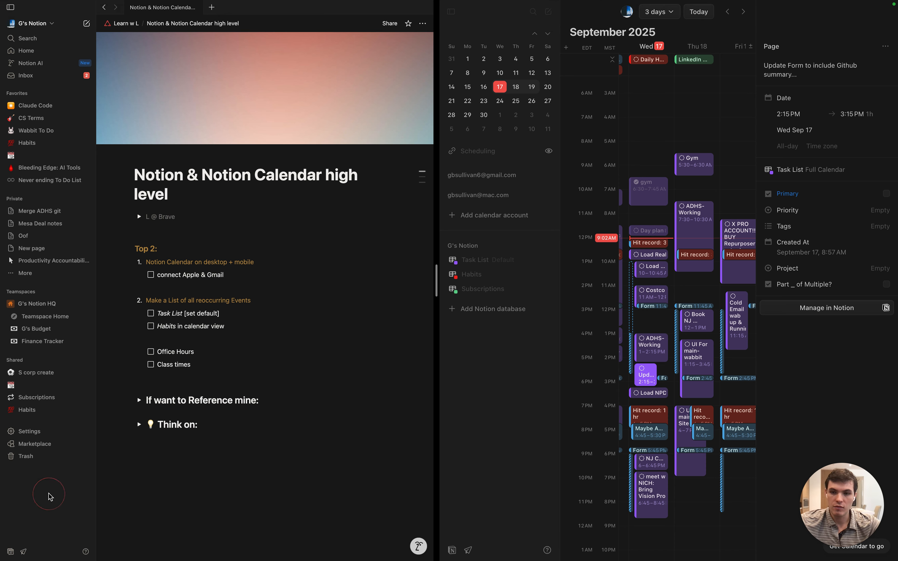
pyautogui.moveTo(8, 556)
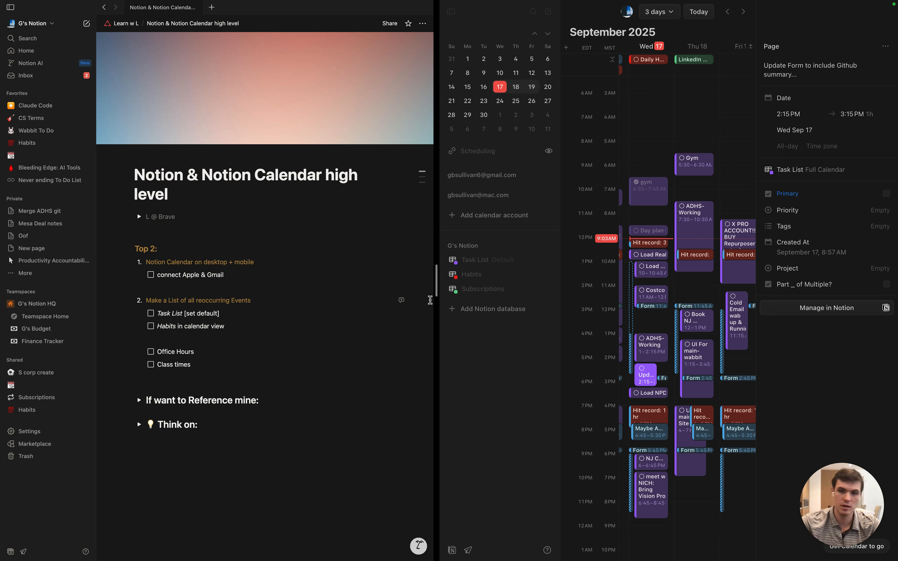
pyautogui.click(772, 99)
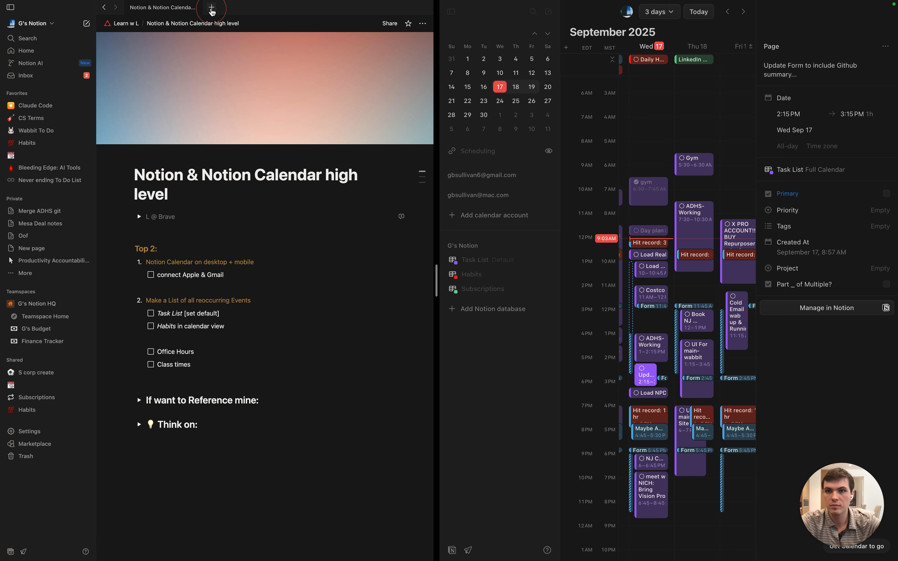
# Search for "task list" and open the Task List result with the calendar icon in a new tab
pyautogui.click(211, 8)
pyautogui.write('tas')
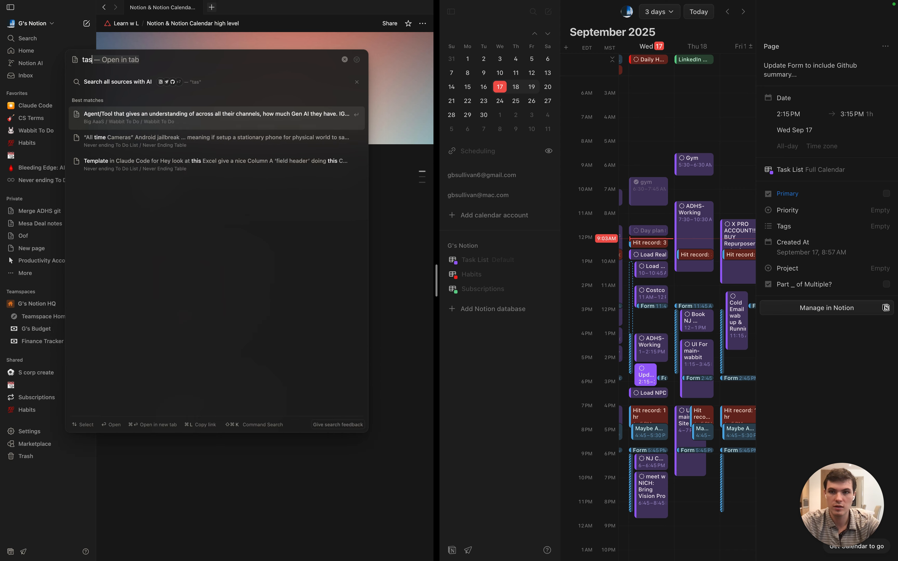
pyautogui.write('k list')
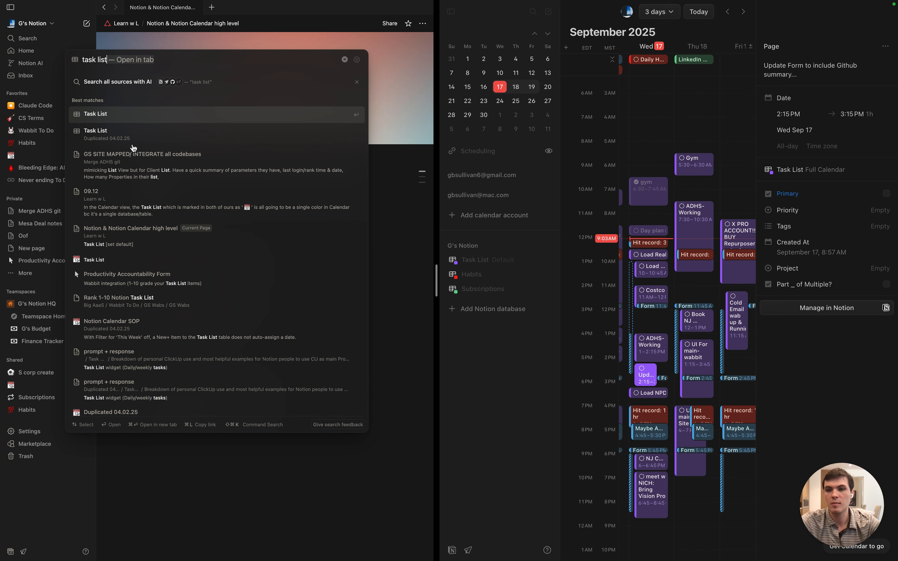
pyautogui.scroll(-7, 133, 156)
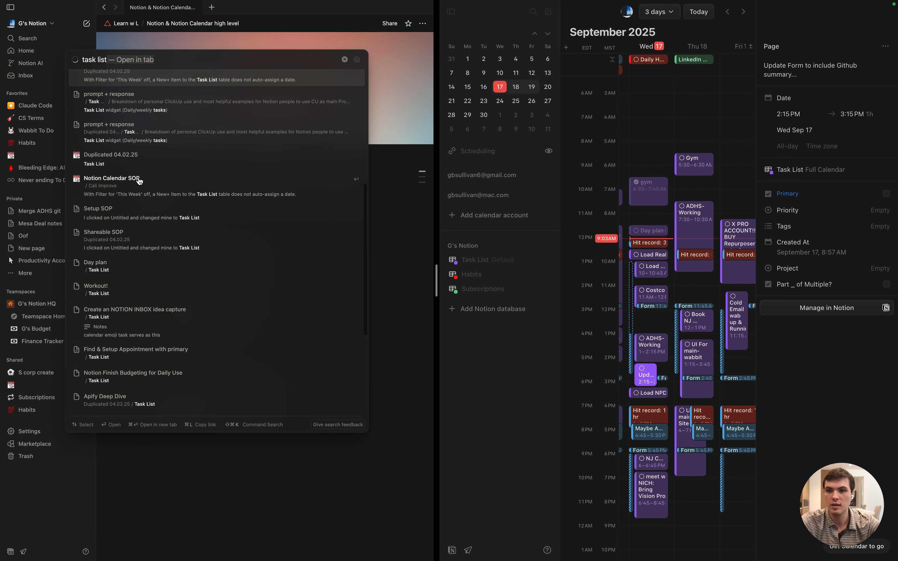
pyautogui.scroll(7, 139, 167)
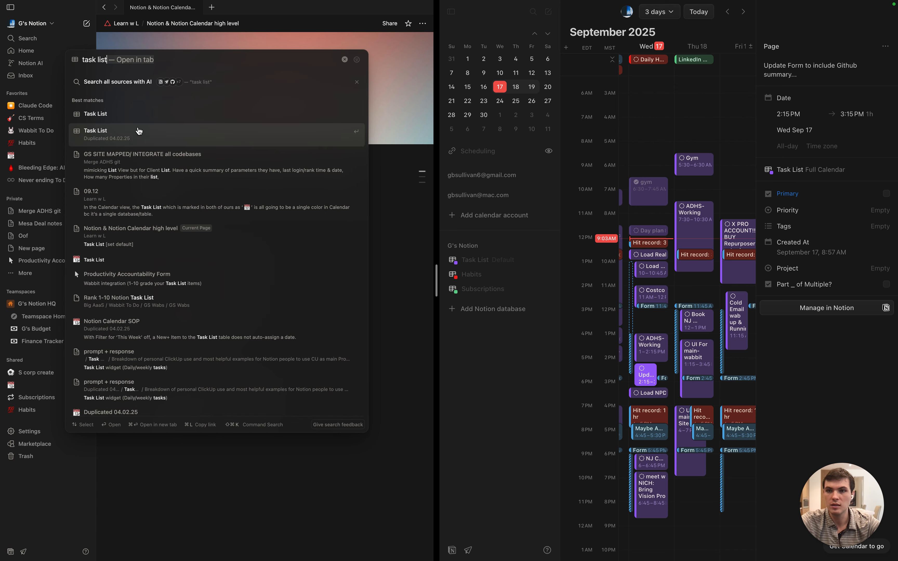
pyautogui.click(108, 262)
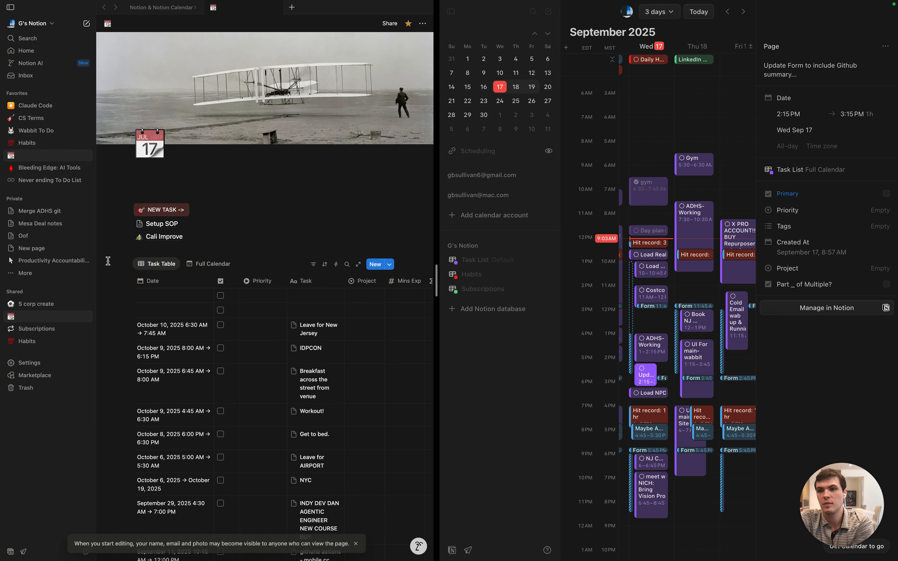
# Create a new page in another tab, title it "Hey howdy" and go to its body
pyautogui.click(292, 8)
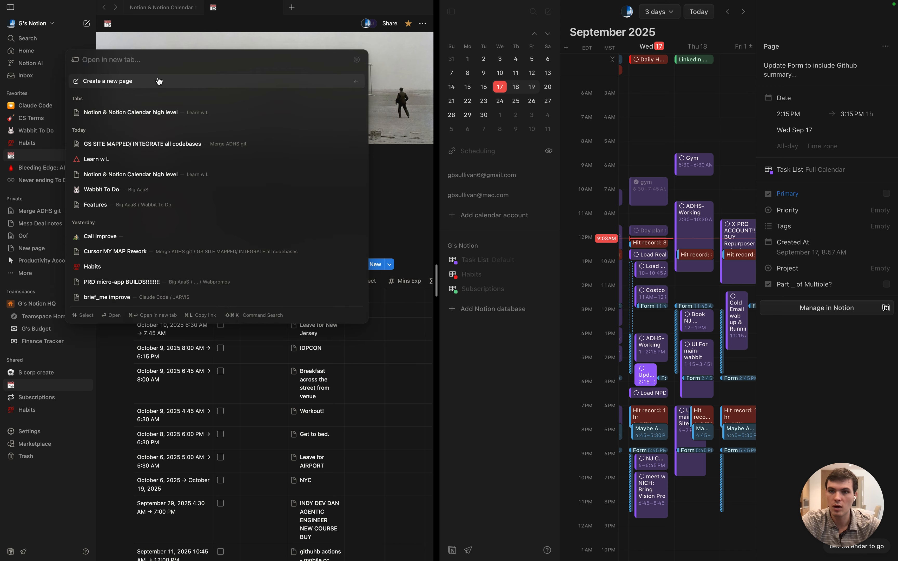
pyautogui.click(142, 88)
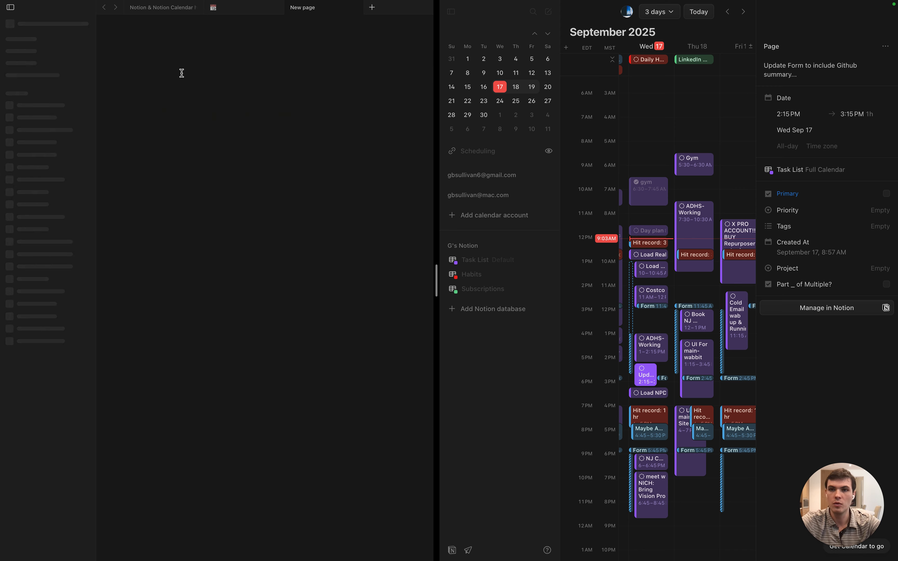
pyautogui.write('Hey howdy')
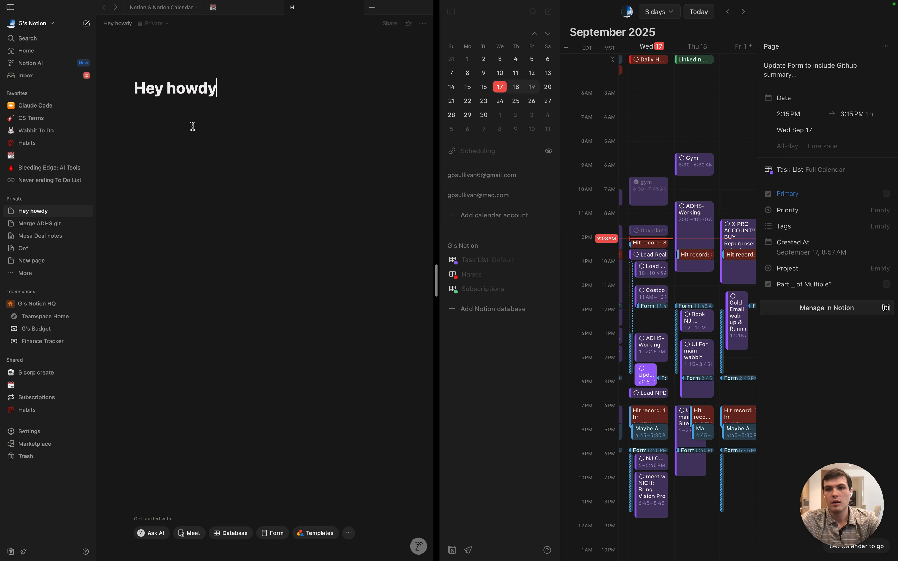
pyautogui.press('Return')
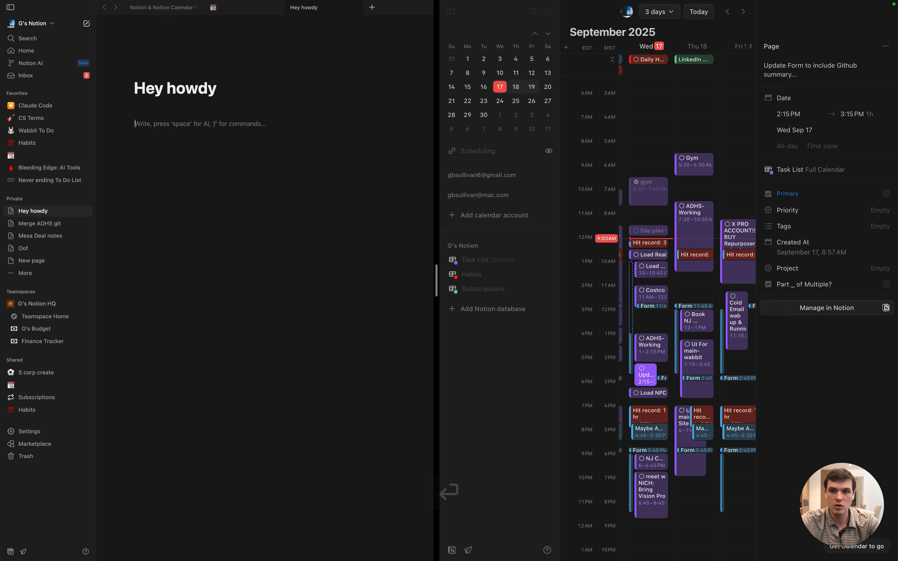
# Add a Heading 2 block reading "Header" at the start of the page body
pyautogui.write('/head')
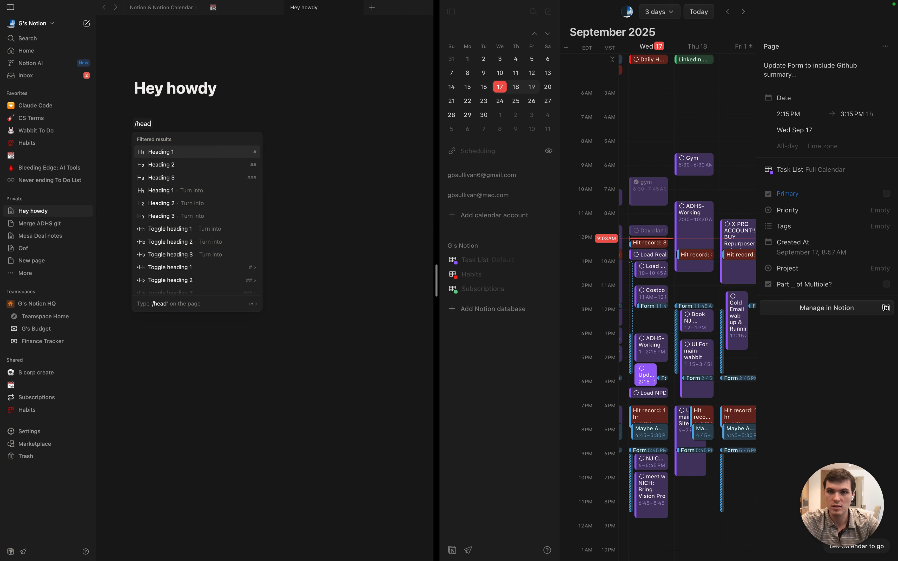
pyautogui.click(167, 165)
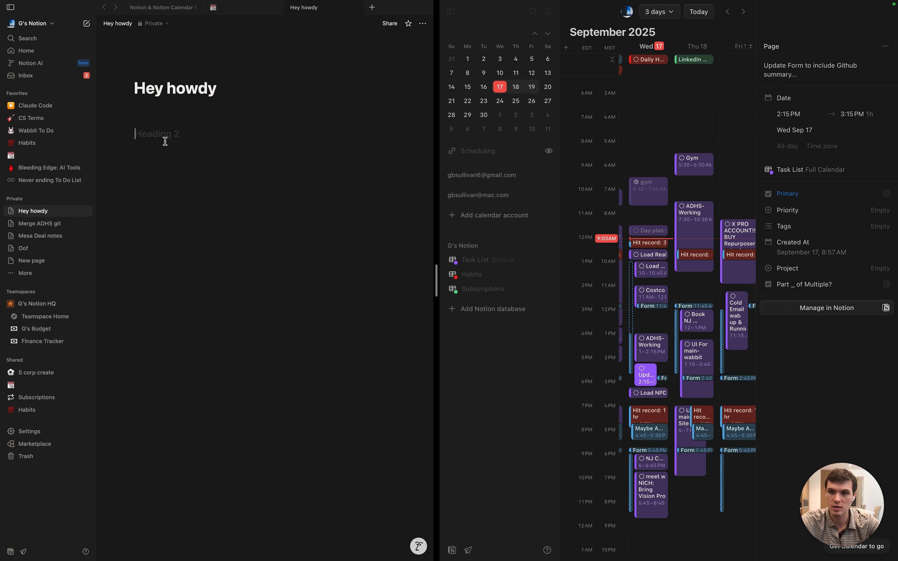
pyautogui.write('Head')
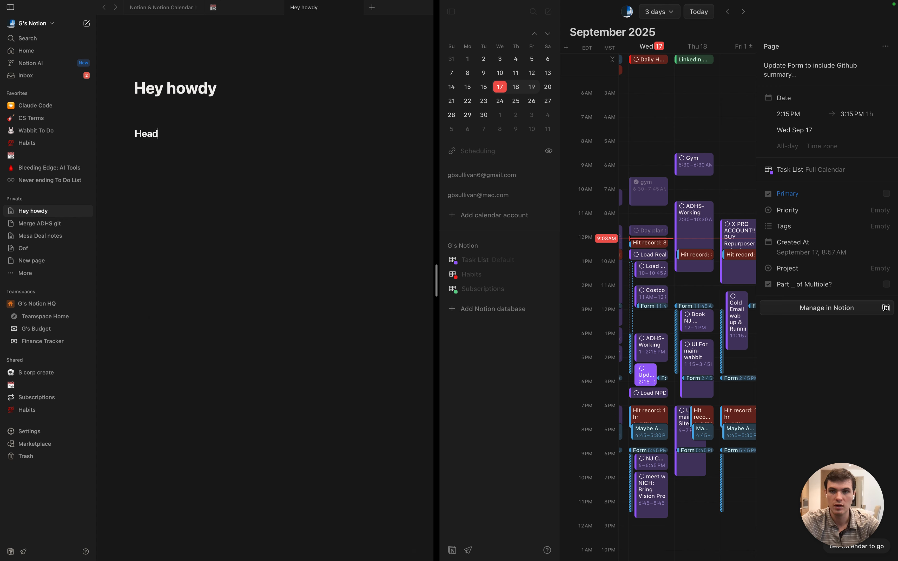
pyautogui.write('er')
pyautogui.press('Return')
# Write the lines "hey" and "hi howdy" under the heading, followed by blank lines
pyautogui.write('hey')
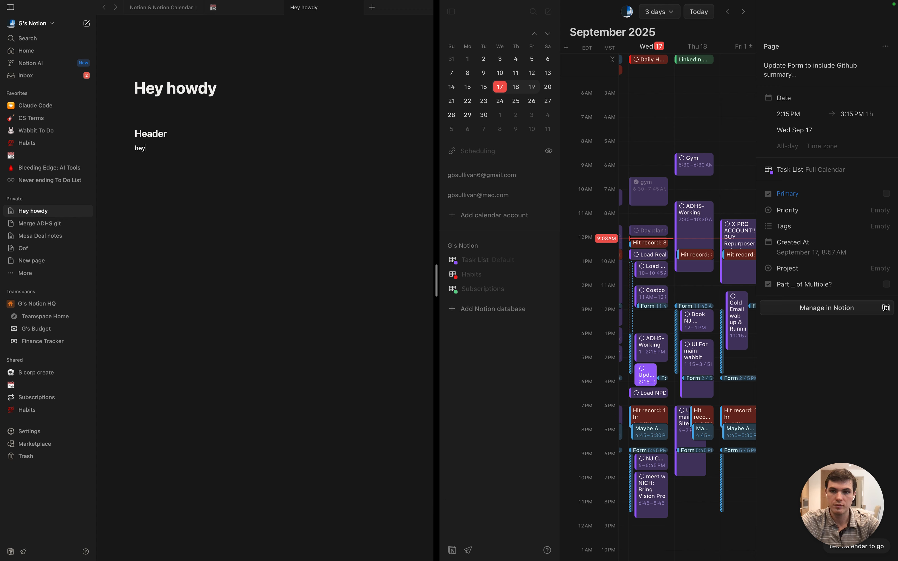
pyautogui.press('Return')
pyautogui.write('hi ho')
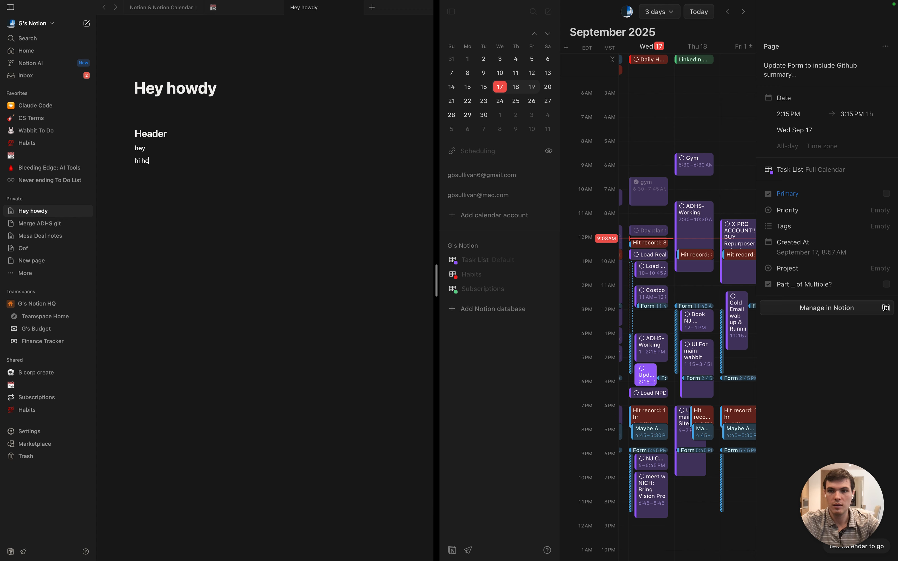
pyautogui.write('wdy')
pyautogui.press('Return')
pyautogui.press('Return')
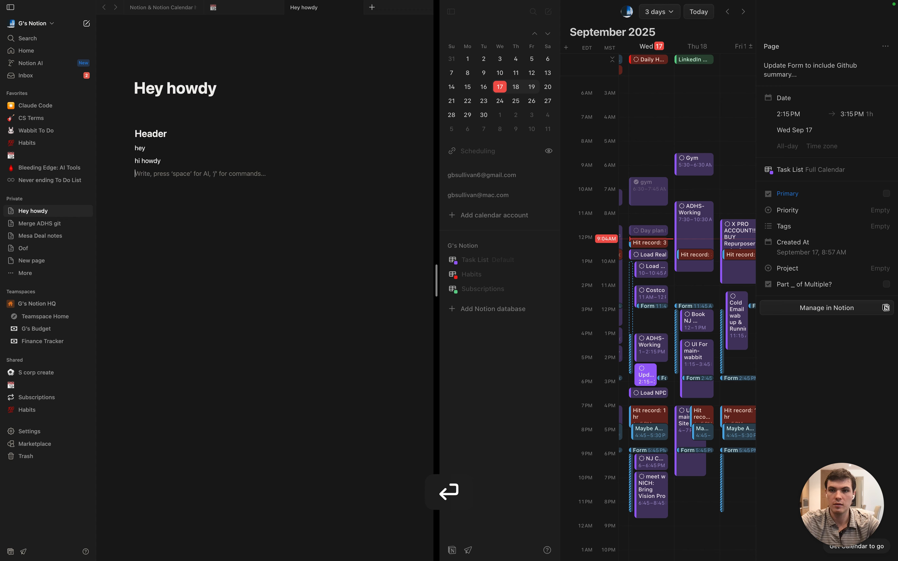
# Move the "hi howdy" line beside "hey" so that the two form side-by-side columns
pyautogui.write('/')
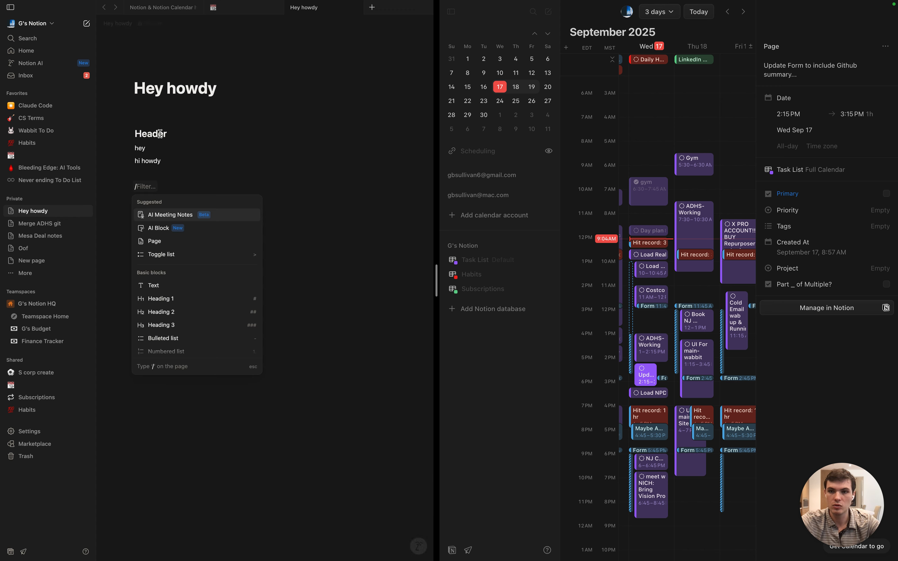
pyautogui.press('BackSpace')
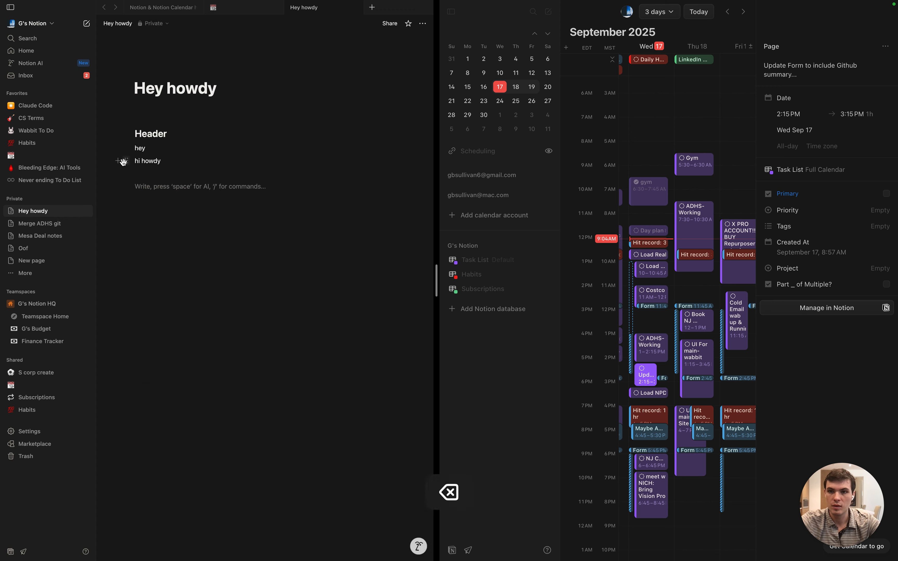
pyautogui.moveTo(124, 163); pyautogui.dragTo(396, 151)
pyautogui.click(315, 176)
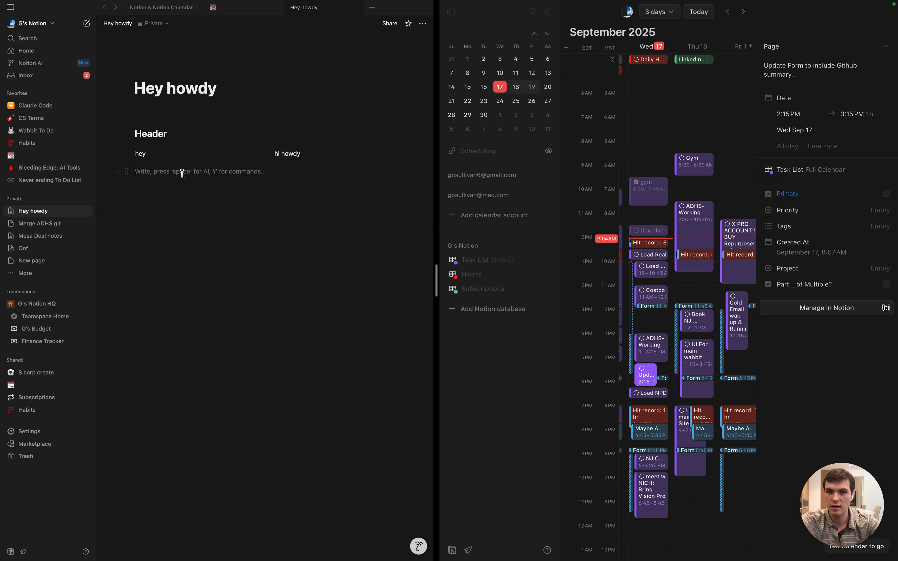
# Insert a divider a few blank lines below the two columns, with an empty line after it
pyautogui.click(201, 176)
pyautogui.click(202, 241)
pyautogui.press('Return')
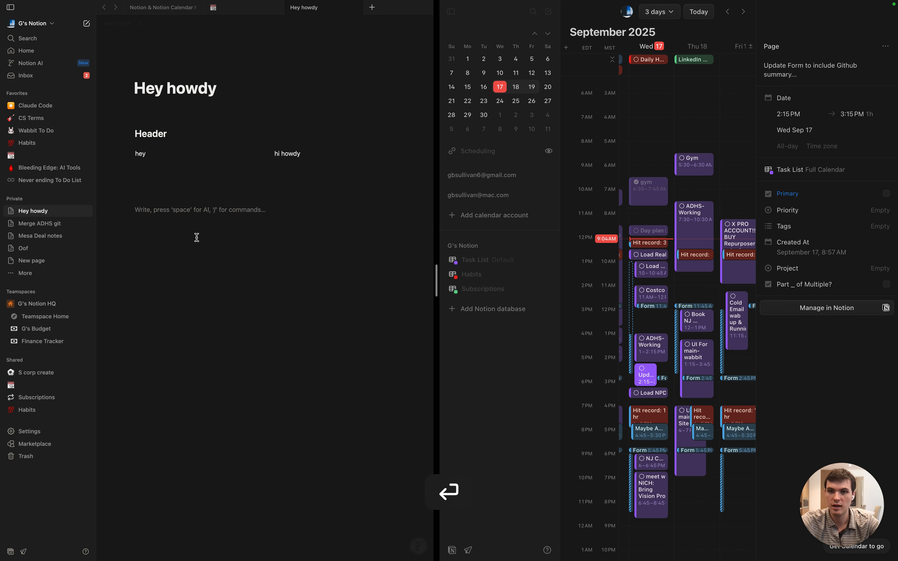
pyautogui.write('/')
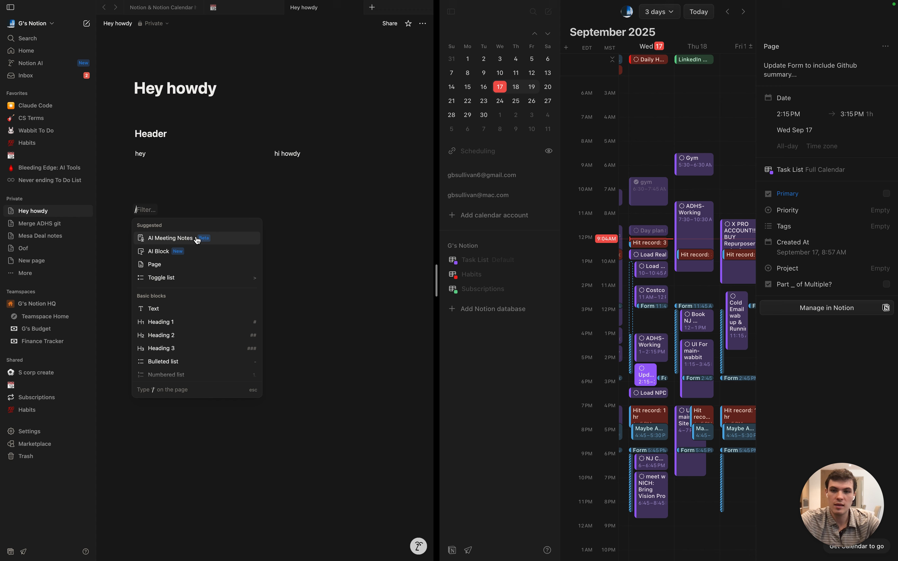
pyautogui.scroll(-5, 174, 316)
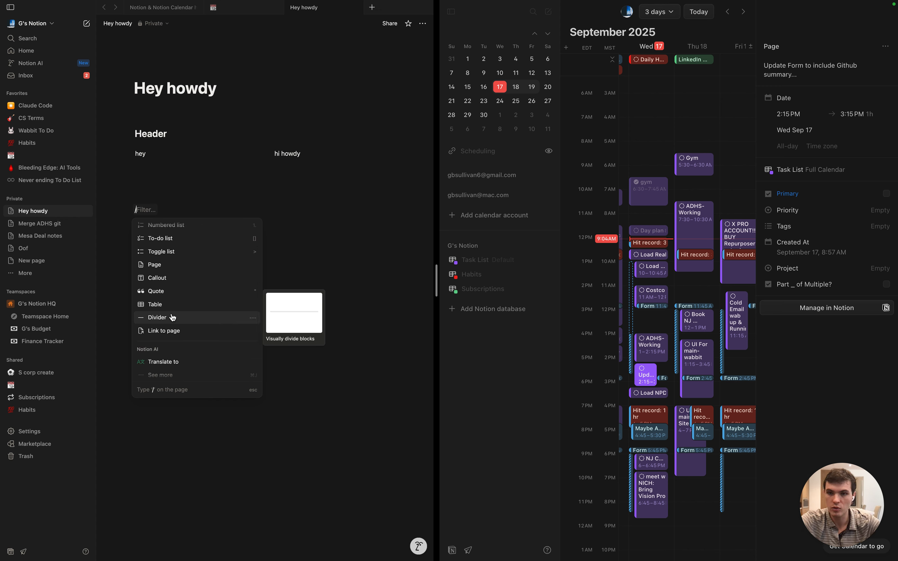
pyautogui.click(172, 317)
pyautogui.press('Return')
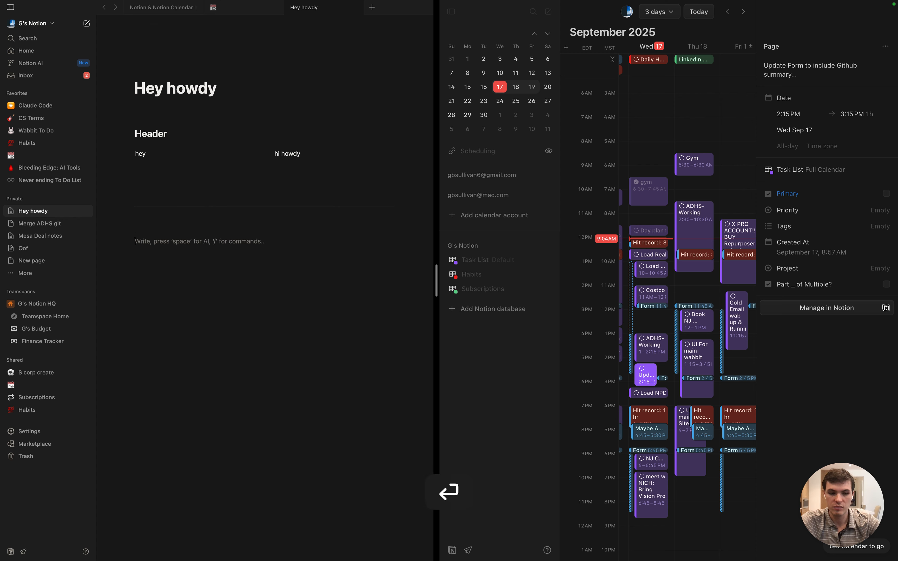
# Try out an empty to-do list block below the divider
pyautogui.write('/')
pyautogui.scroll(-3, 204, 321)
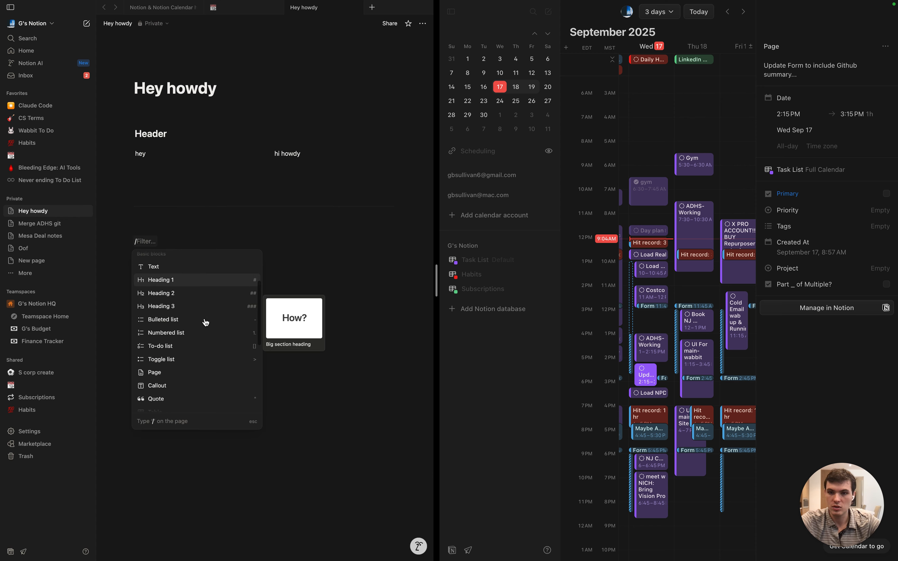
pyautogui.click(171, 346)
pyautogui.press('Return')
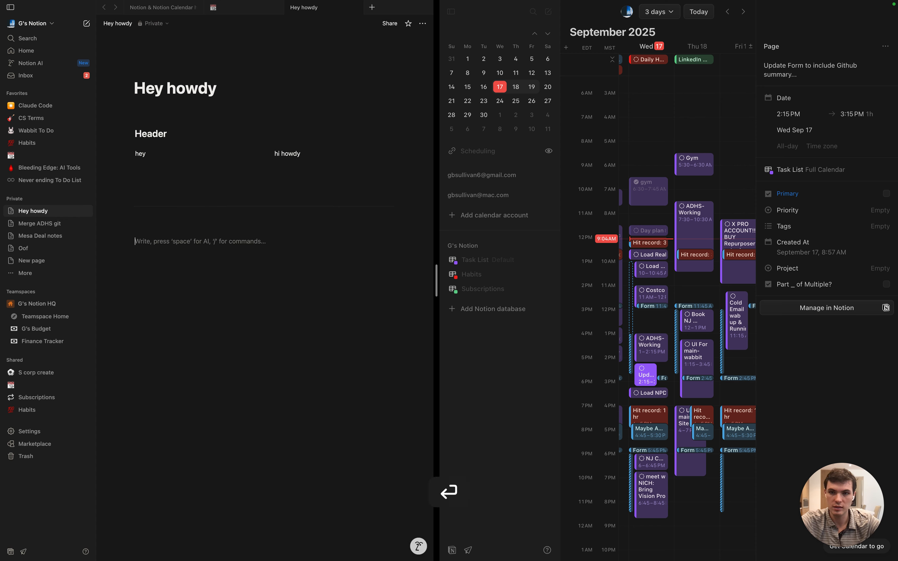
# Add a to-do list below the divider with the items "do that" and "and this"
pyautogui.press('Return')
pyautogui.write('/')
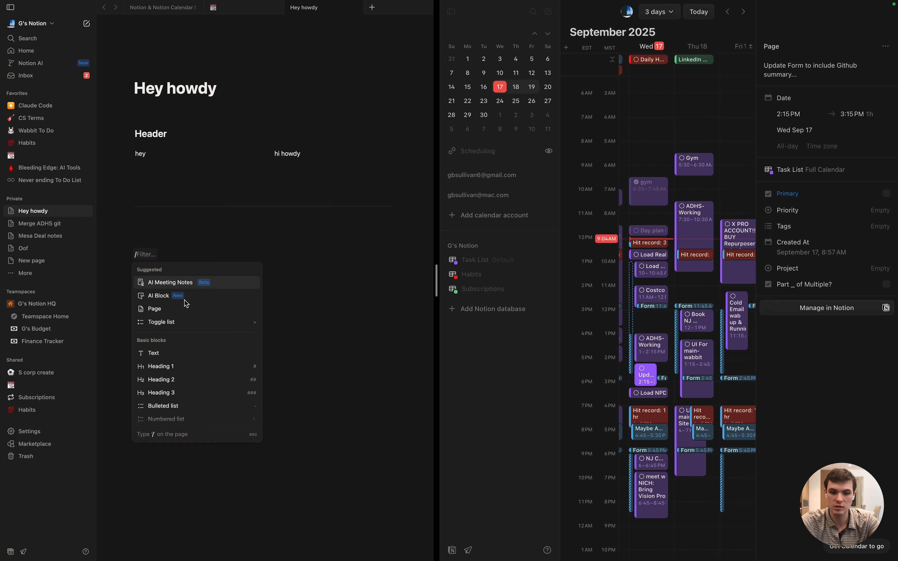
pyautogui.write('[')
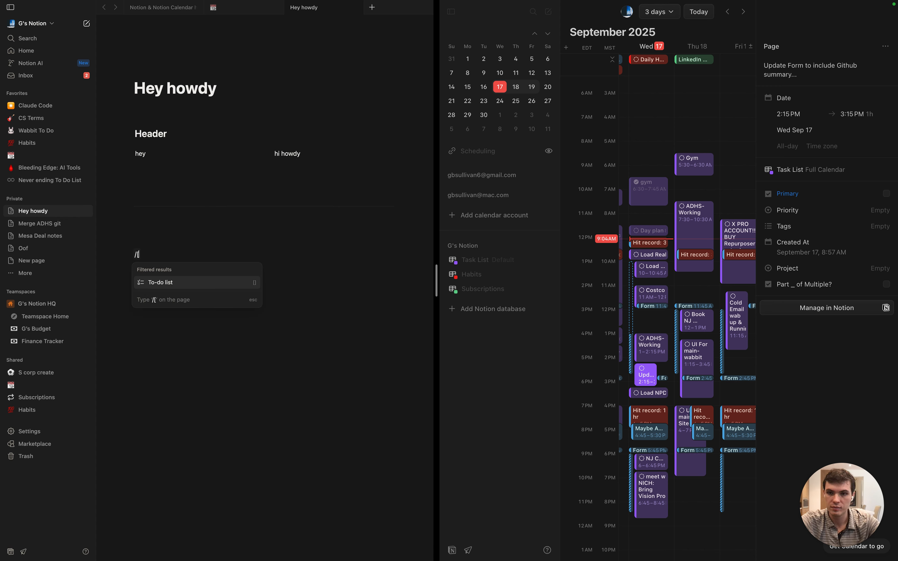
pyautogui.press('Return')
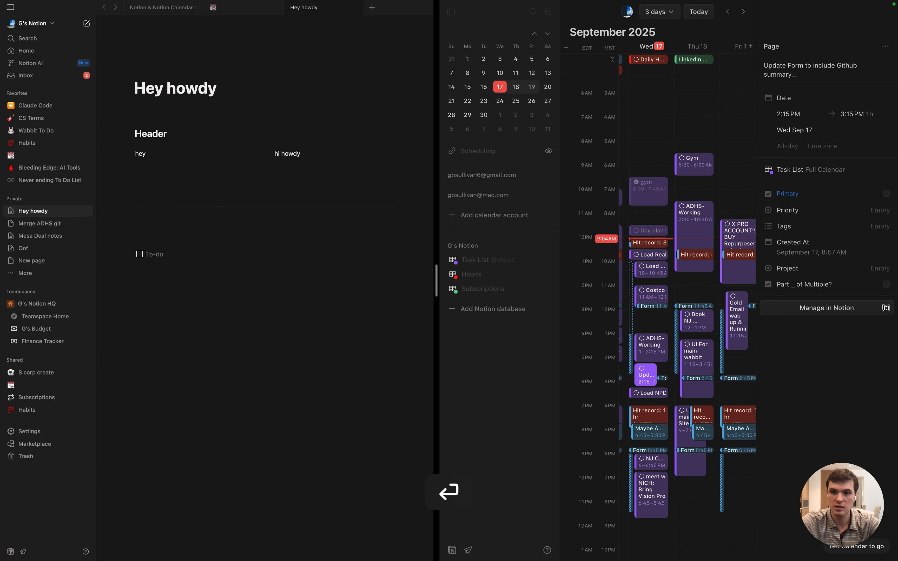
pyautogui.write('do that')
pyautogui.press('Return')
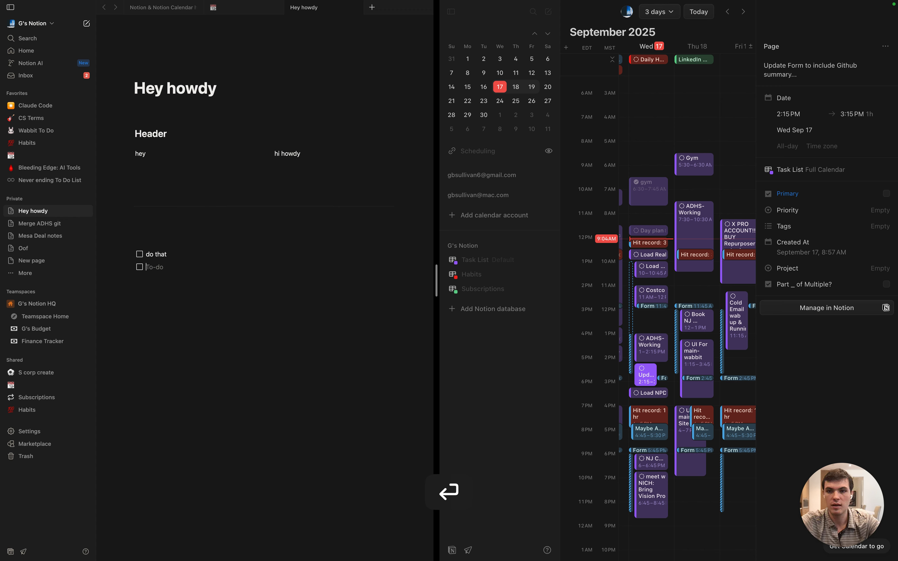
pyautogui.write('and this')
pyautogui.press('Return')
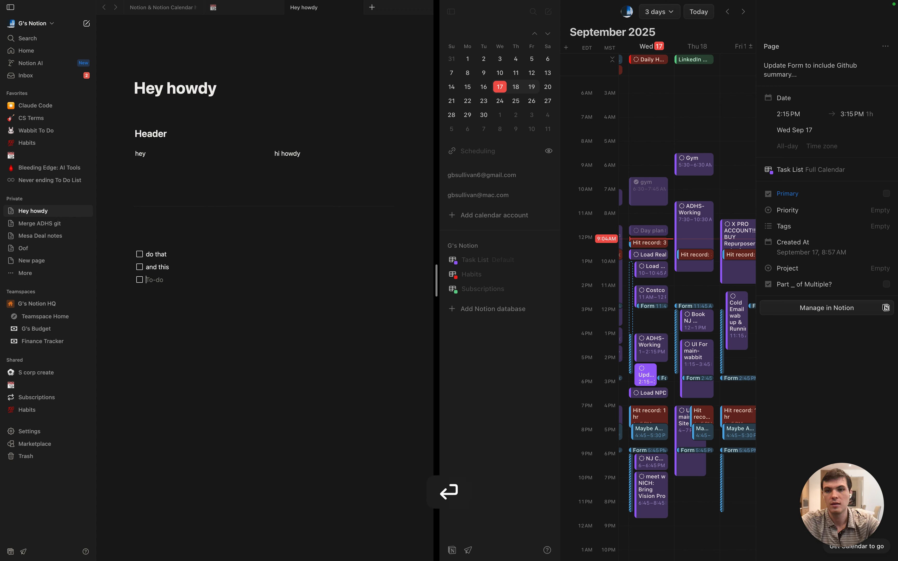
# Check off the "do that" and "and this" to-dos and remove the empty to-do below them
pyautogui.click(140, 254)
pyautogui.click(139, 267)
pyautogui.click(170, 291)
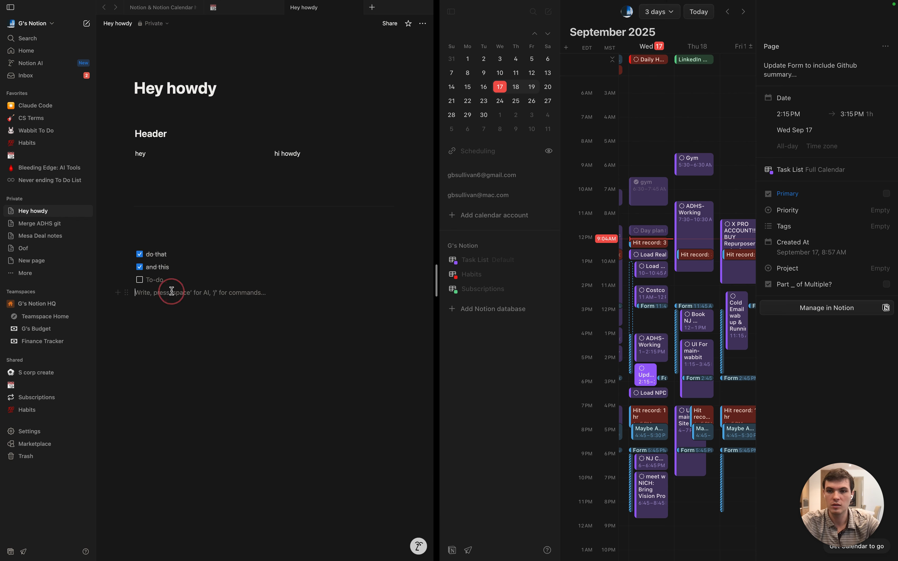
pyautogui.press('BackSpace')
pyautogui.press('BackSpace')
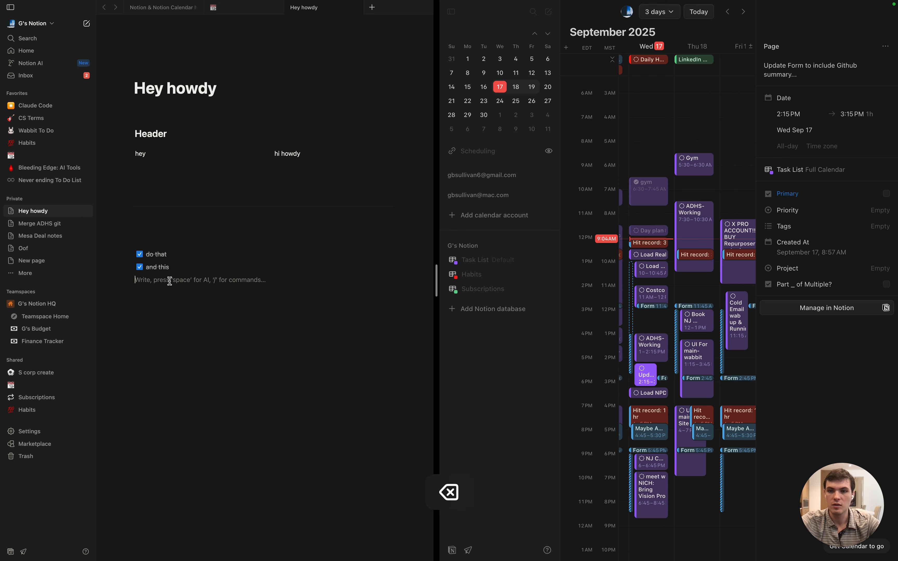
# Move the two to-dos above the divider, placing "and this" under "hi howdy" in the second column
pyautogui.moveTo(166, 280); pyautogui.dragTo(134, 243)
pyautogui.press('super+x')
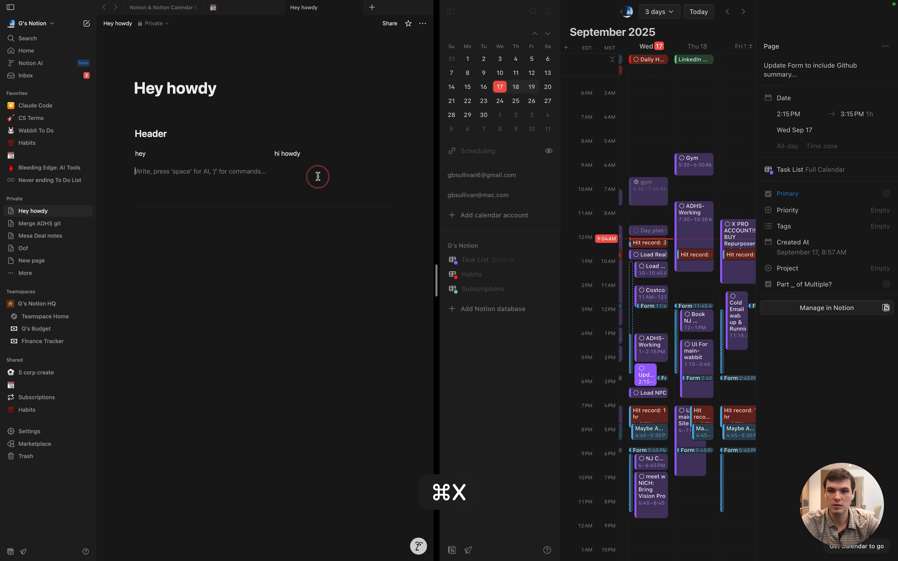
pyautogui.press('super+v')
pyautogui.click(318, 225)
pyautogui.click(166, 178)
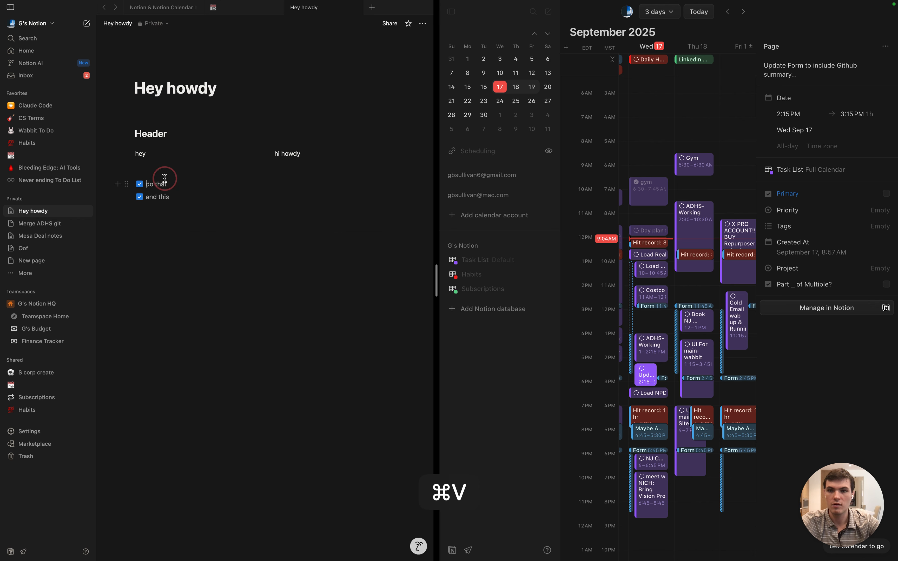
pyautogui.click(127, 197)
pyautogui.moveTo(126, 198); pyautogui.dragTo(290, 163)
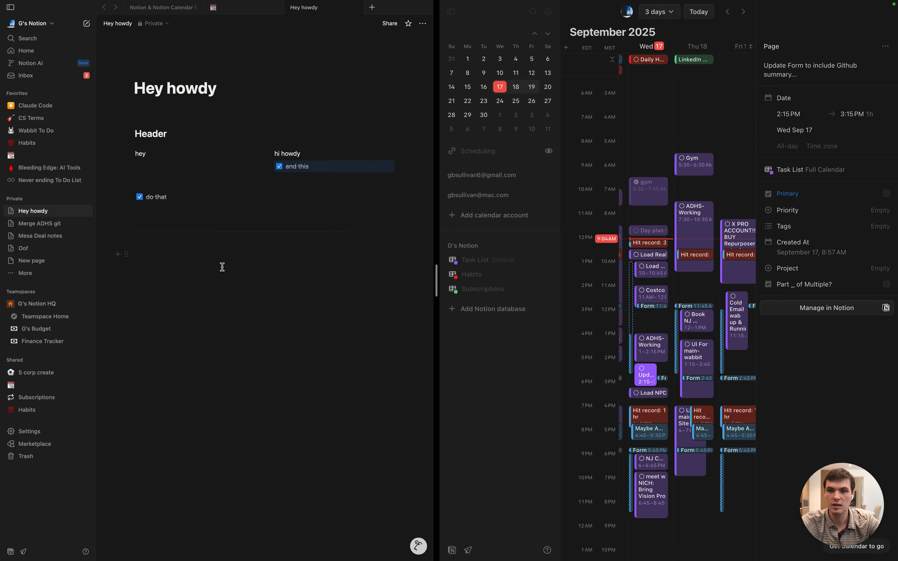
# Insert a new empty inline database a few blank lines below the divider
pyautogui.click(222, 268)
pyautogui.press('Return')
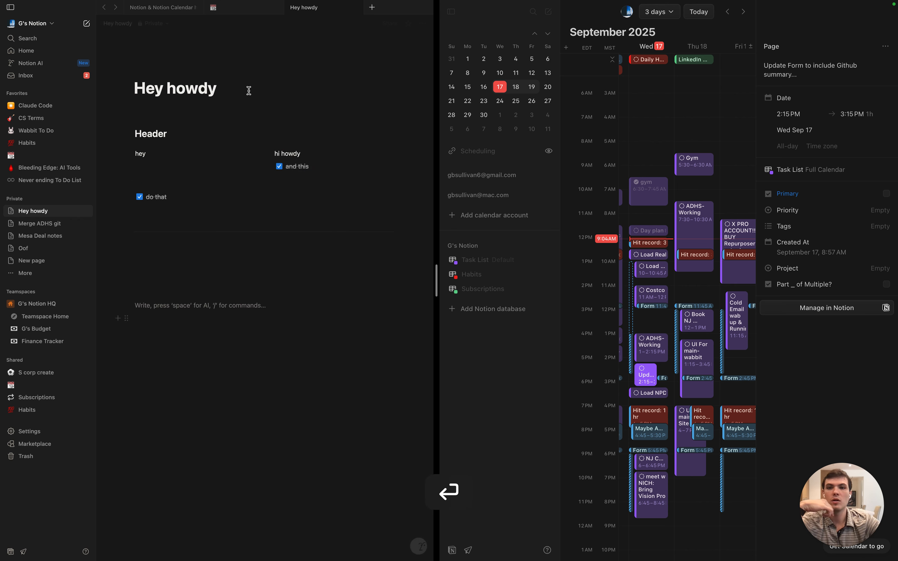
pyautogui.write('/')
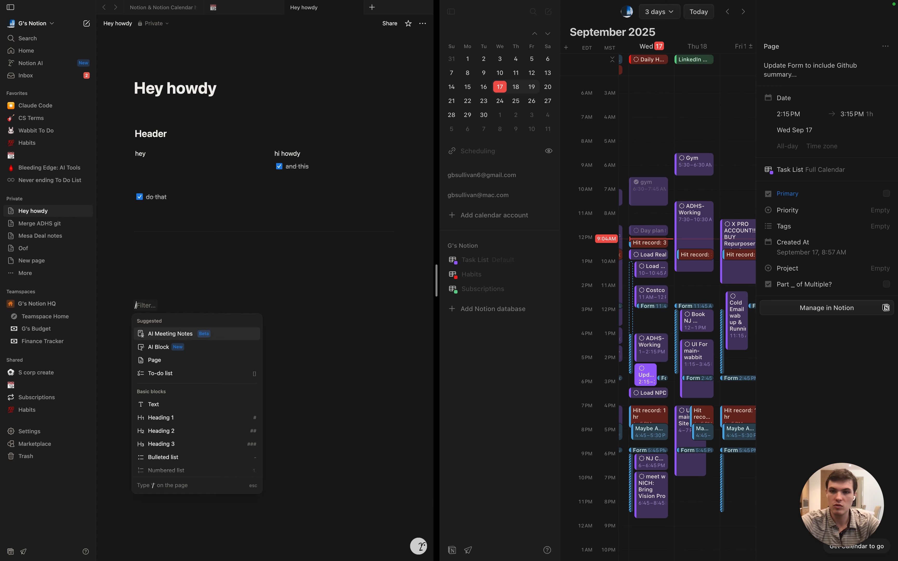
pyautogui.write('data')
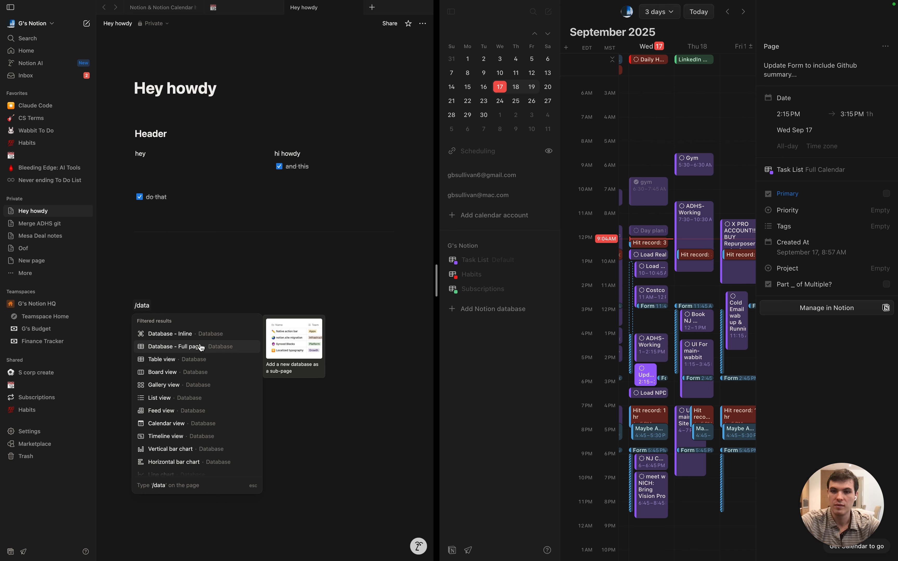
pyautogui.click(191, 335)
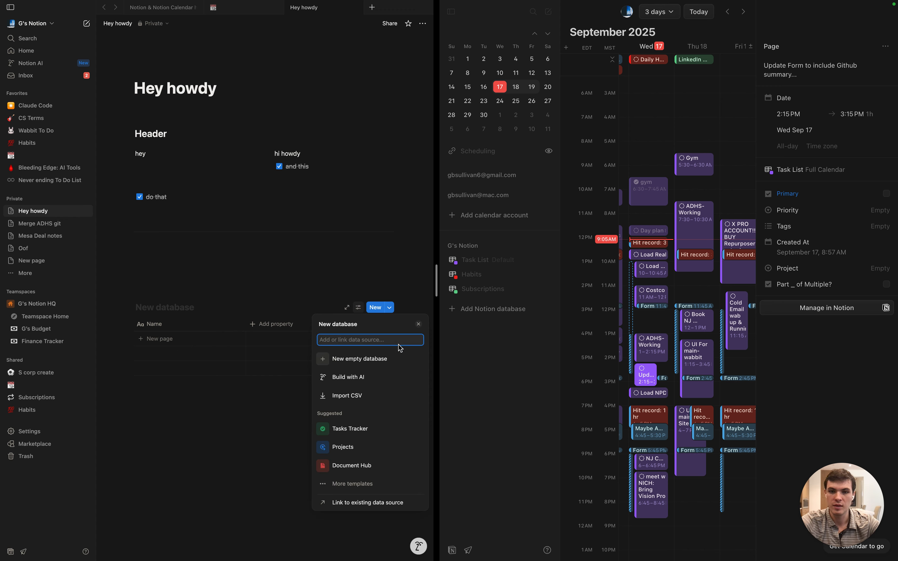
pyautogui.click(385, 363)
# Name the new inline database "title"
pyautogui.click(155, 308)
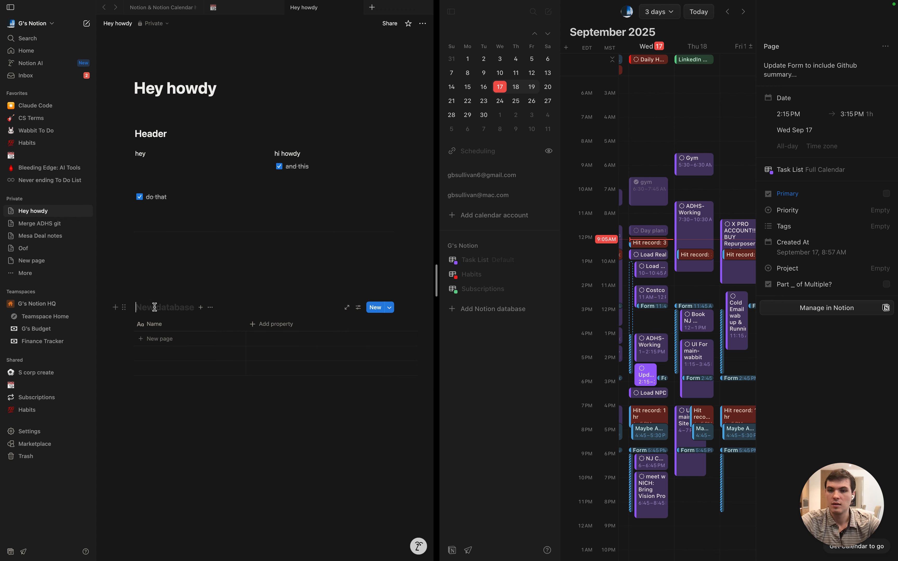
pyautogui.write('title')
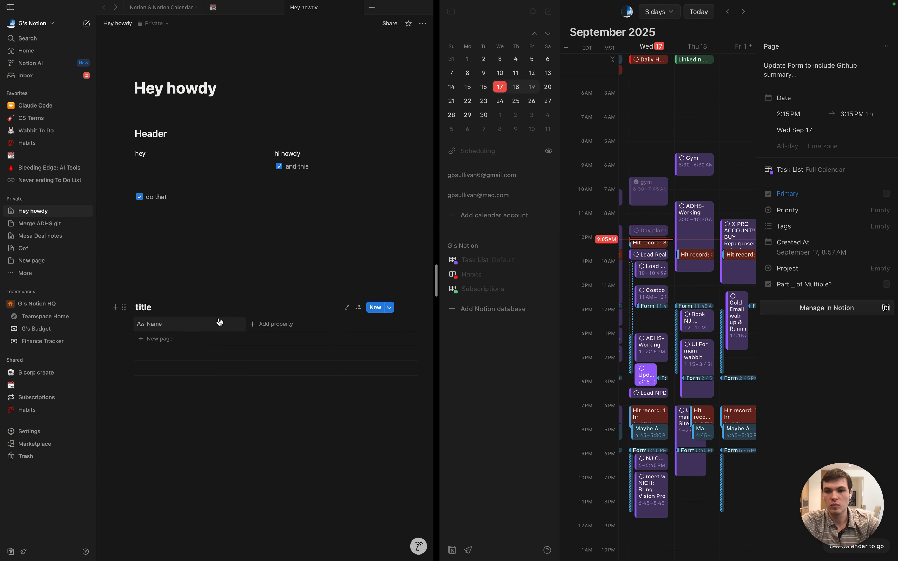
pyautogui.click(240, 389)
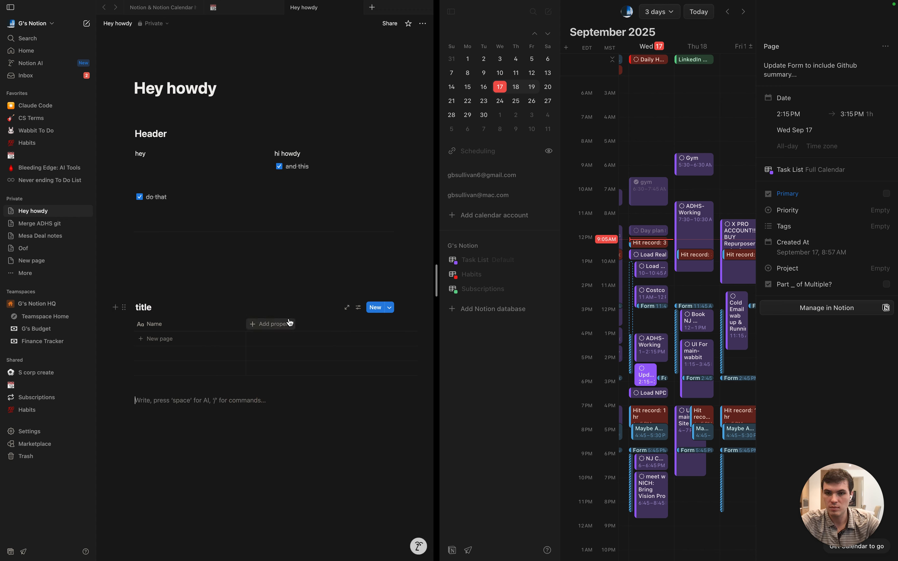
# Rename the database's Name column as "name" in lowercase
pyautogui.click(188, 324)
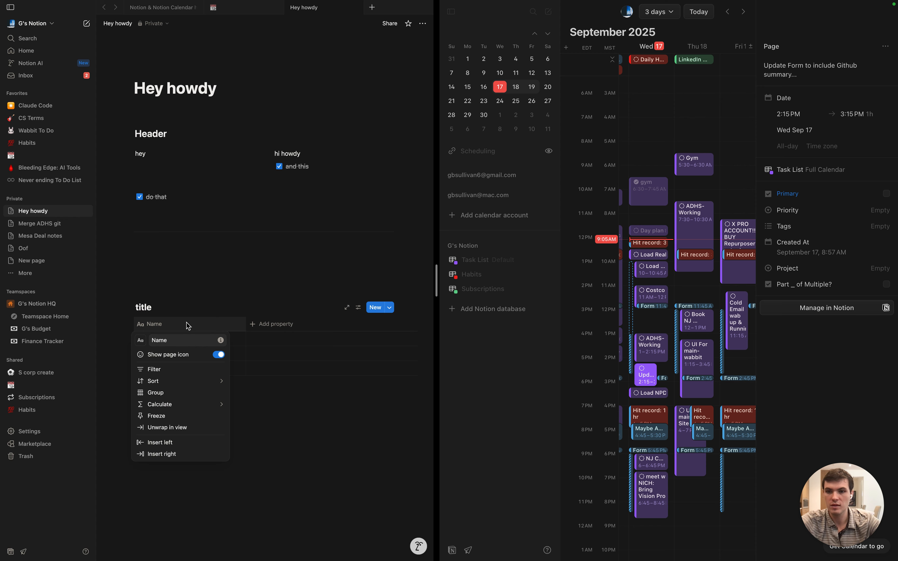
pyautogui.click(160, 341)
pyautogui.doubleClick(159, 340)
pyautogui.write('name')
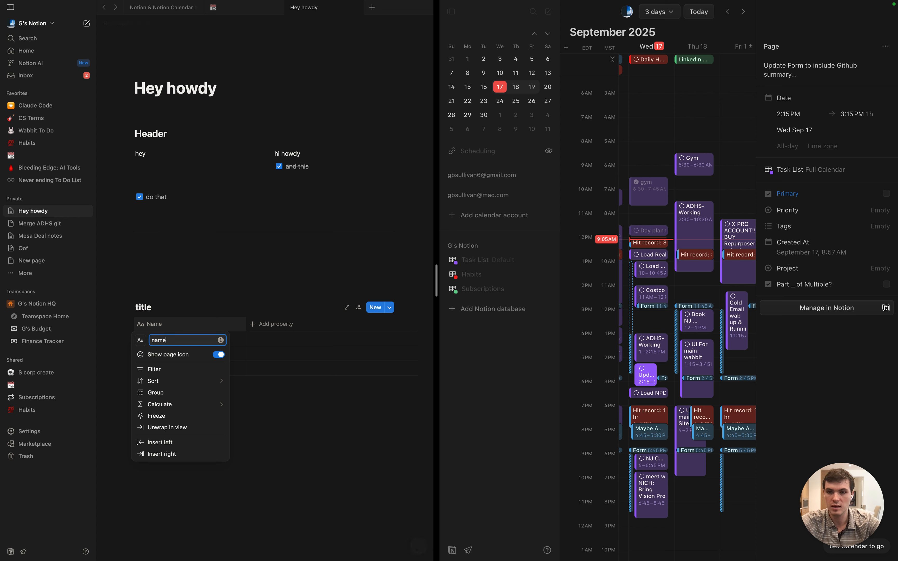
pyautogui.press('Return')
# Replace the name column's icon with the one that follows the 123 icon in the icon library
pyautogui.click(142, 357)
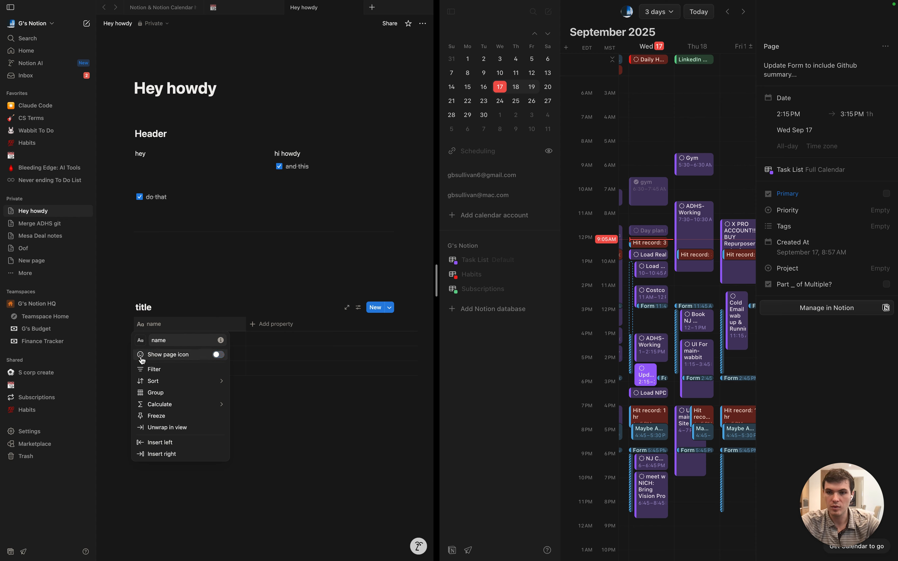
pyautogui.click(140, 354)
pyautogui.click(139, 343)
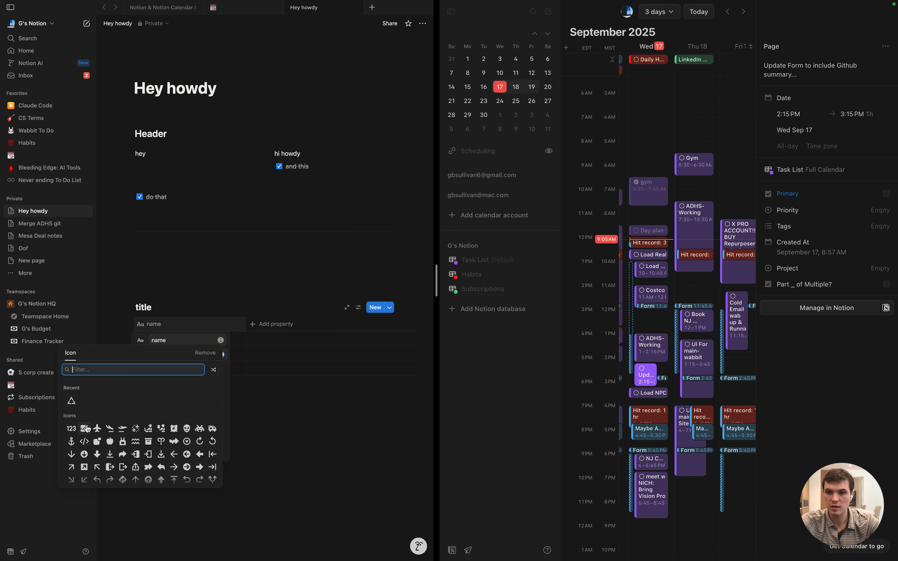
pyautogui.click(84, 430)
pyautogui.click(312, 455)
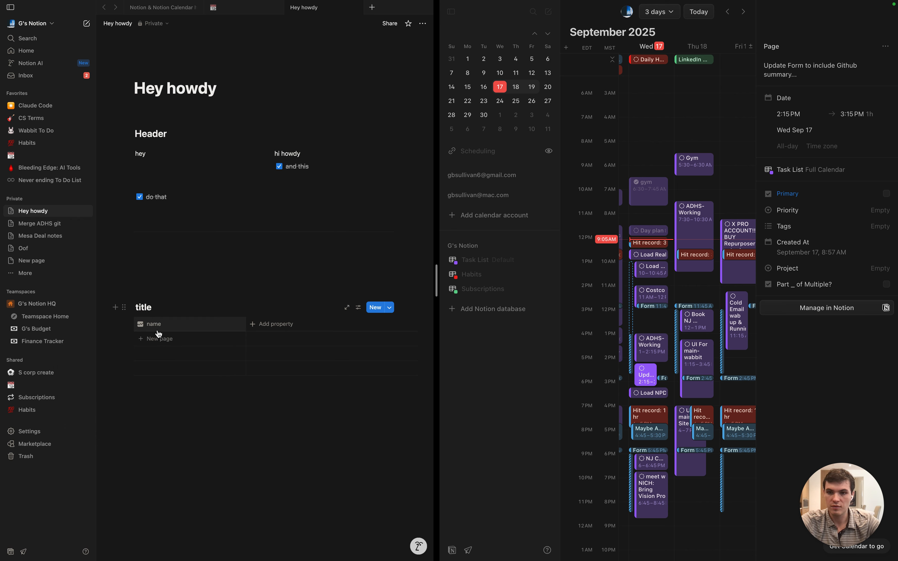
# Add a first page to the database and name it "item 1"
pyautogui.moveTo(158, 336); pyautogui.dragTo(242, 412)
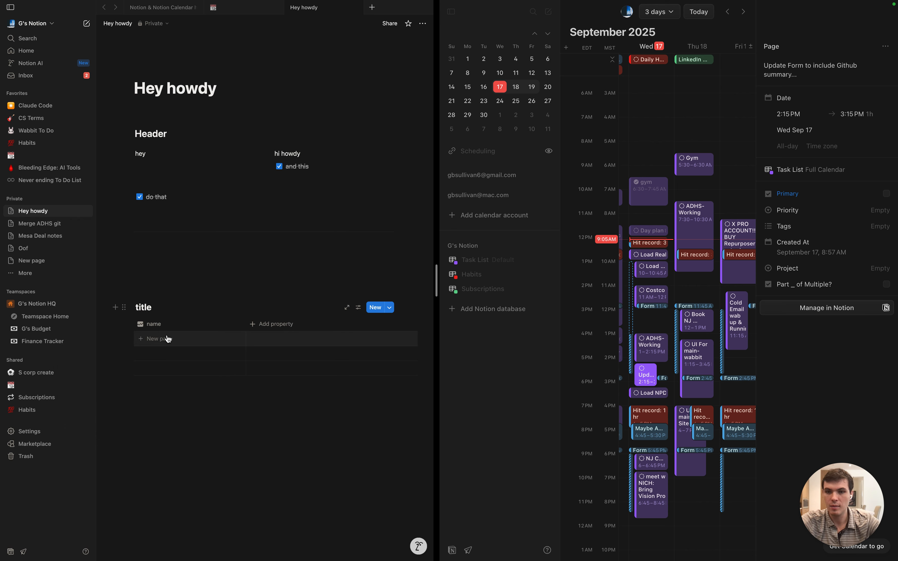
pyautogui.click(215, 340)
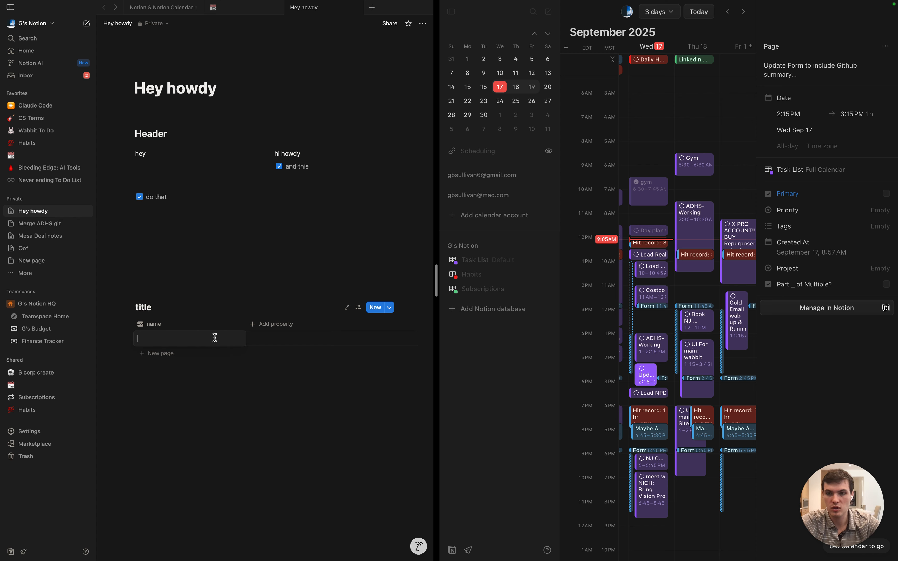
pyautogui.write('tit')
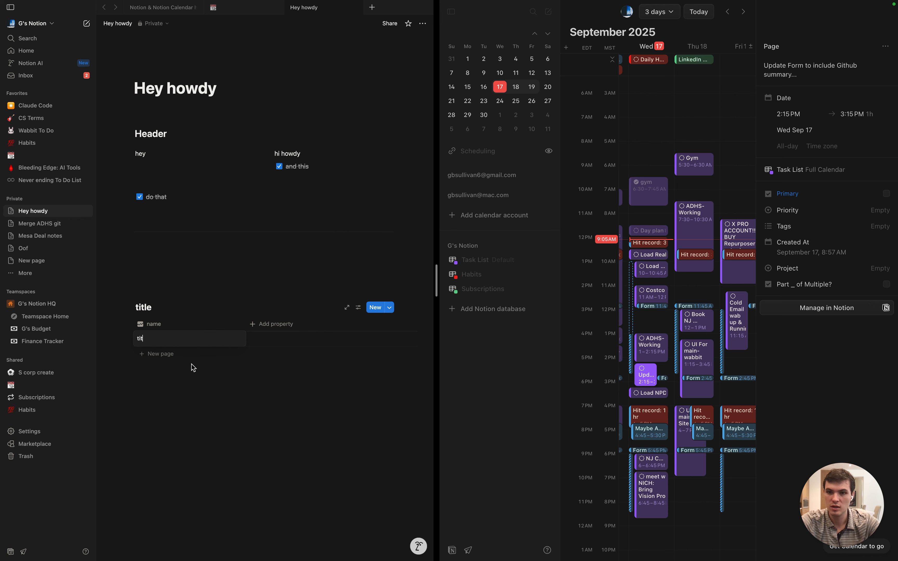
pyautogui.write('le')
pyautogui.press('BackSpace')
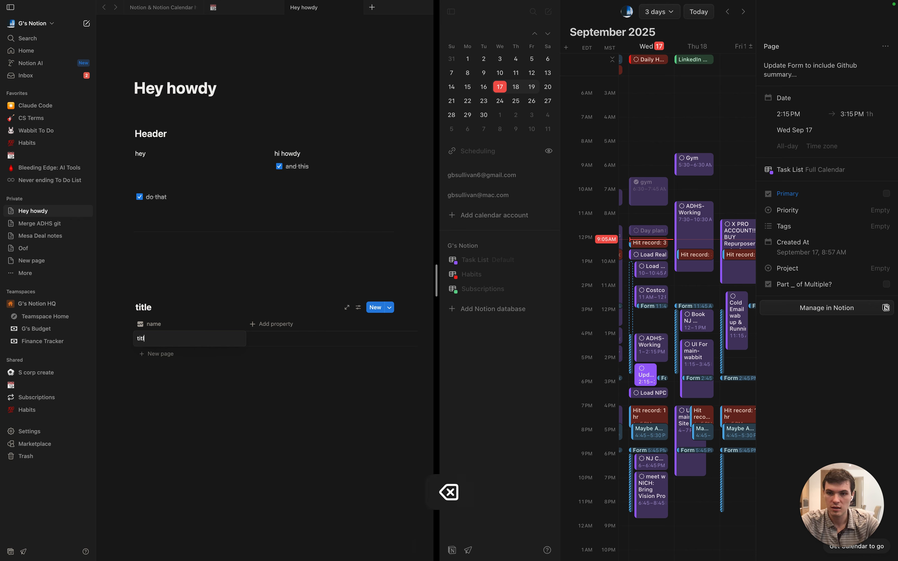
pyautogui.write('1')
pyautogui.press('Return')
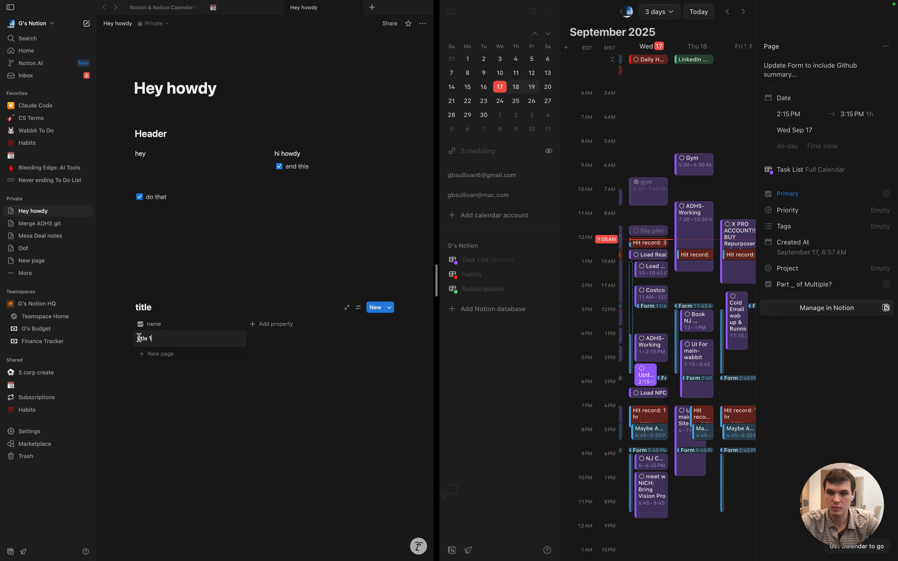
pyautogui.click(140, 339)
pyautogui.write('item')
pyautogui.click(173, 382)
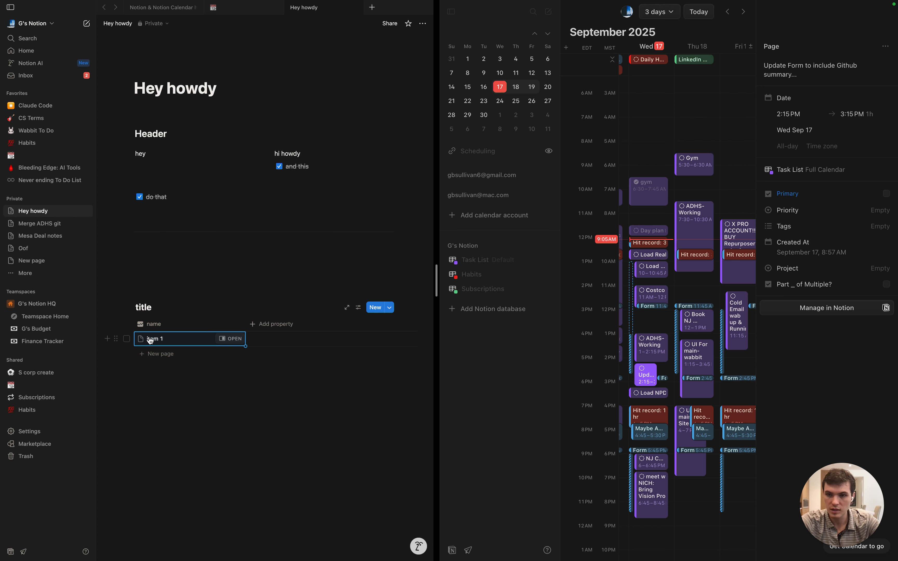
# Open the item 1 page in the side view and add a Status property to it
pyautogui.click(230, 340)
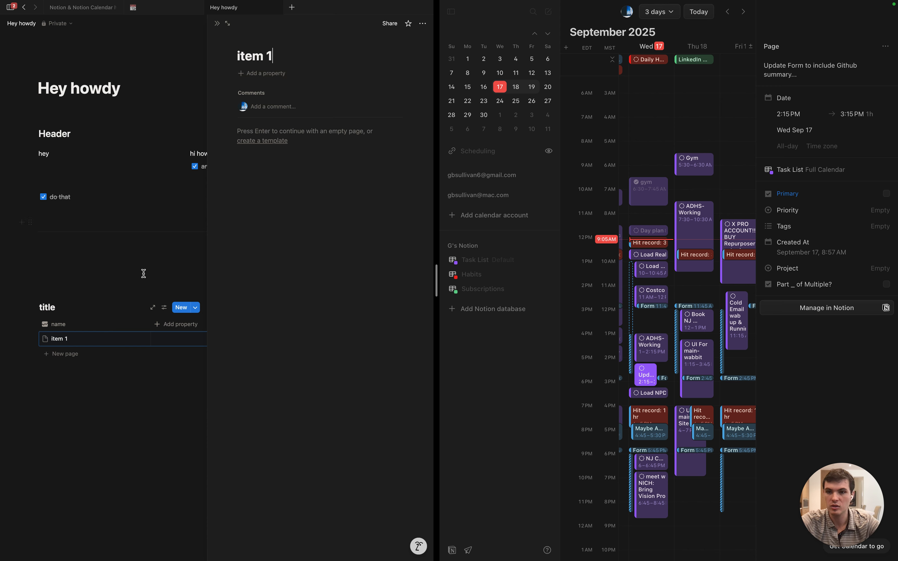
pyautogui.click(254, 76)
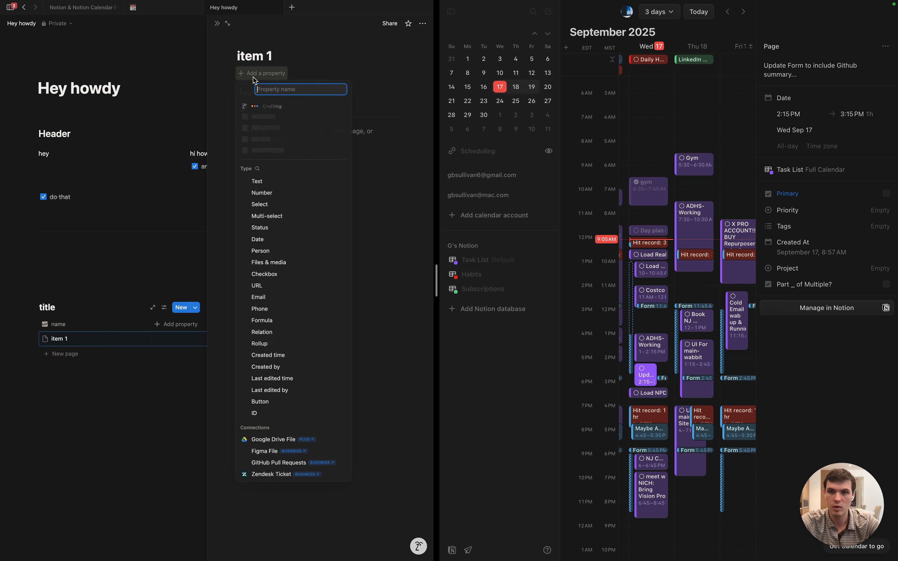
pyautogui.click(270, 229)
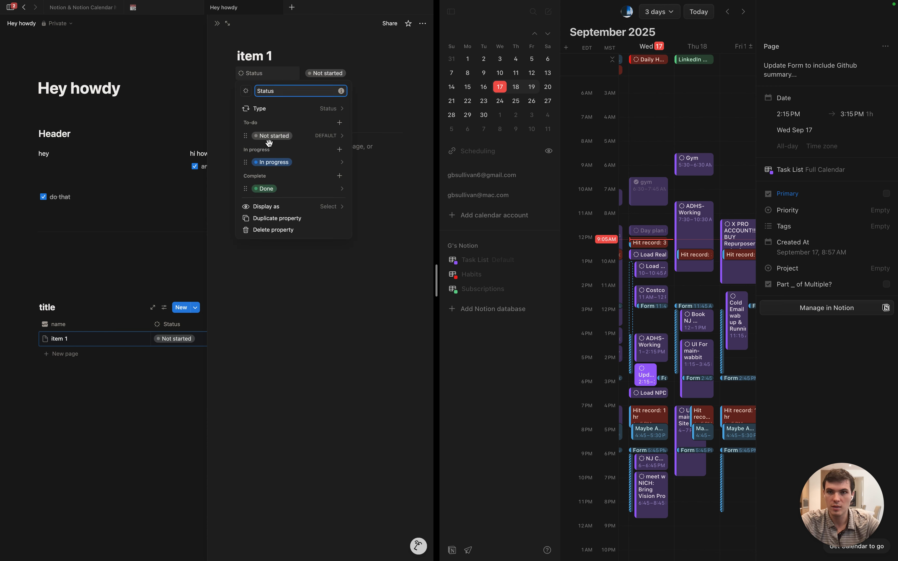
pyautogui.click(388, 239)
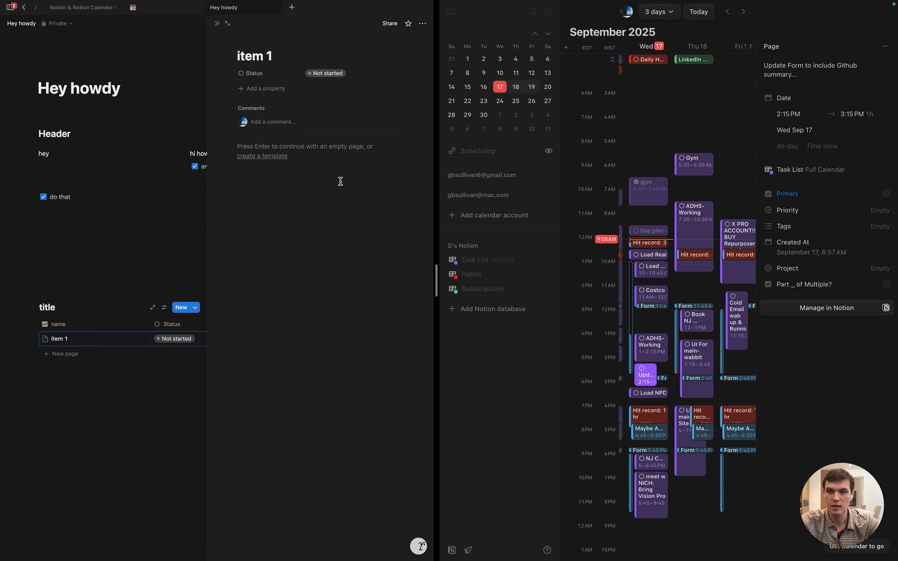
# Add a Checkbox property to the item 1 page
pyautogui.click(256, 90)
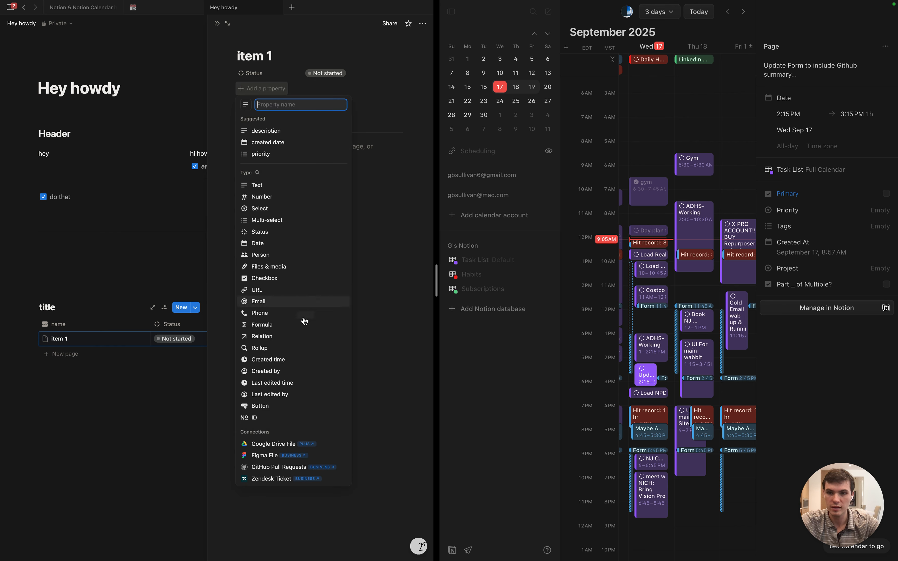
pyautogui.click(269, 279)
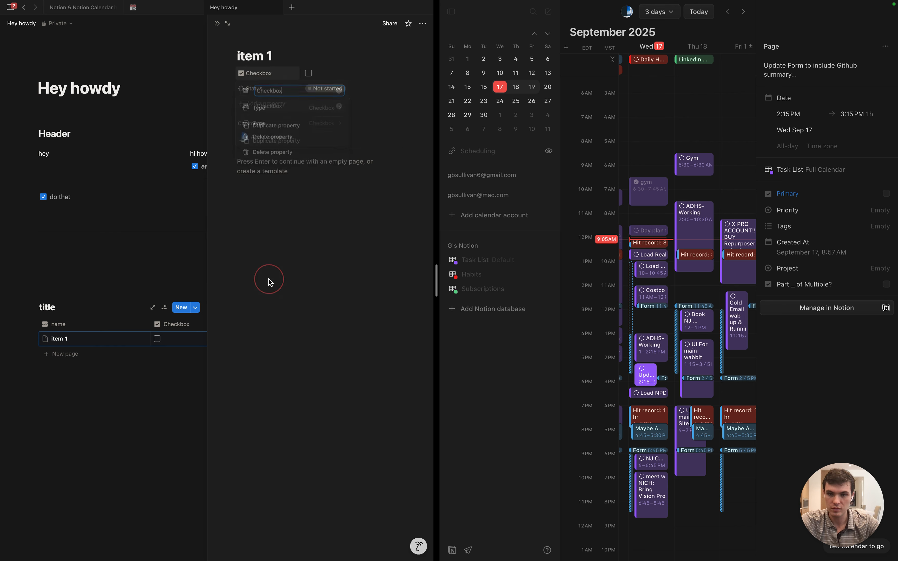
pyautogui.click(286, 261)
# Add a Multi-select property to the item 1 page and close its side view
pyautogui.click(252, 105)
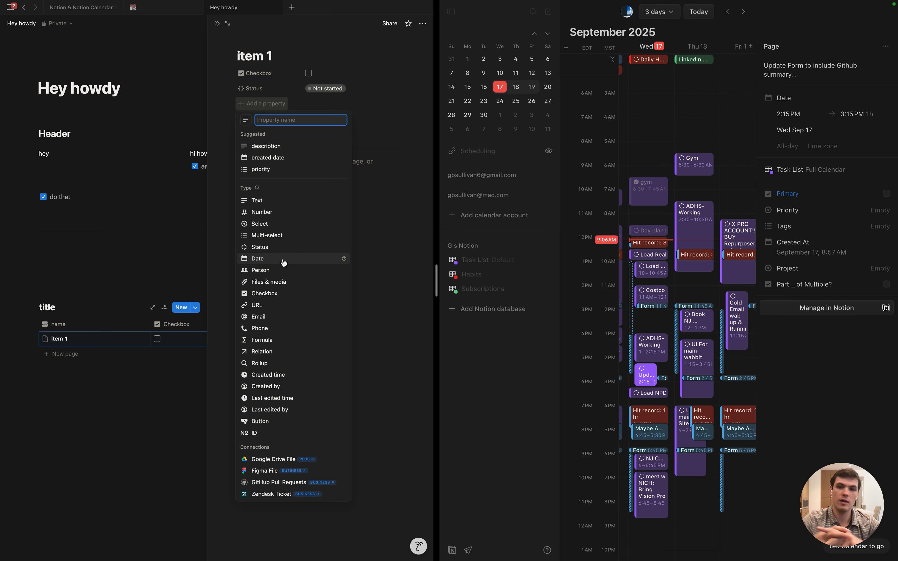
pyautogui.click(266, 236)
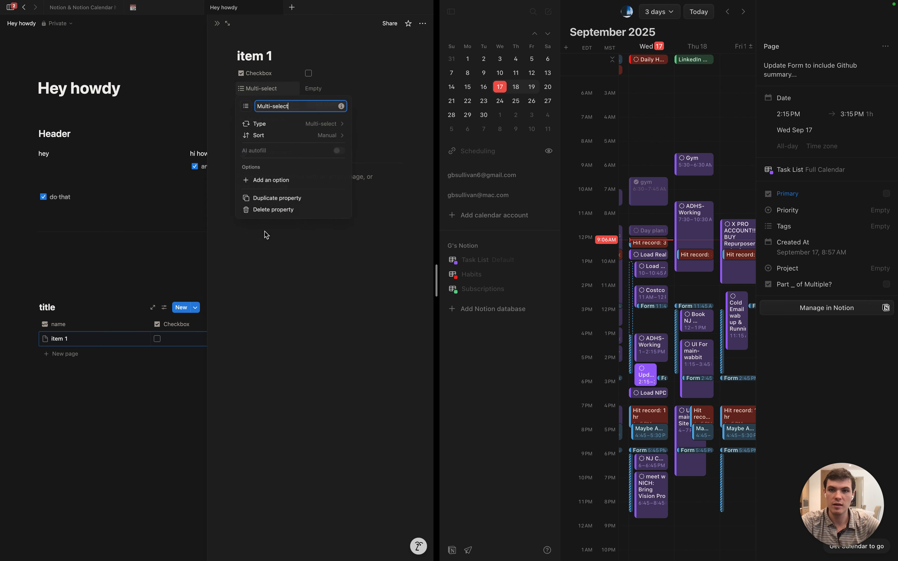
pyautogui.click(271, 308)
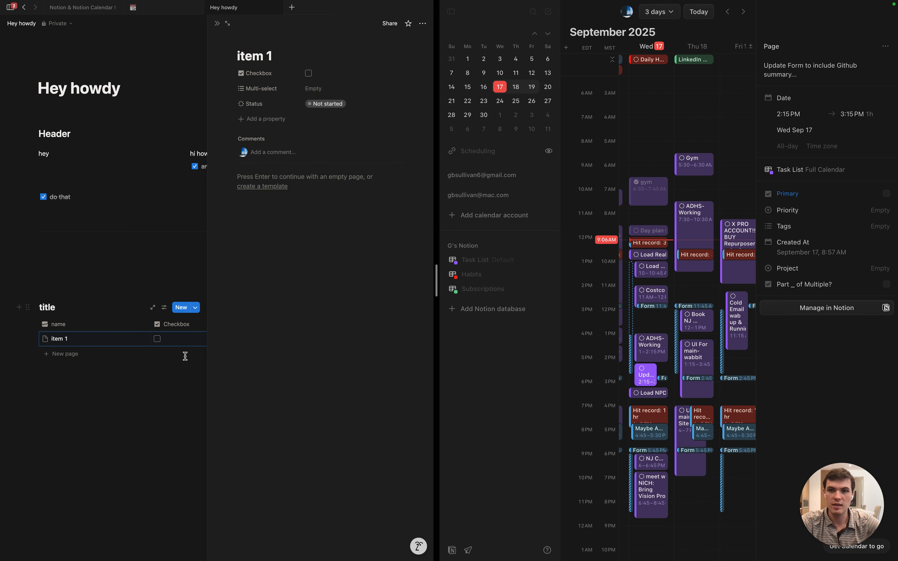
pyautogui.click(217, 23)
# Move the Status column of the inline database to directly after the name column
pyautogui.hscroll(3, 348, 326)
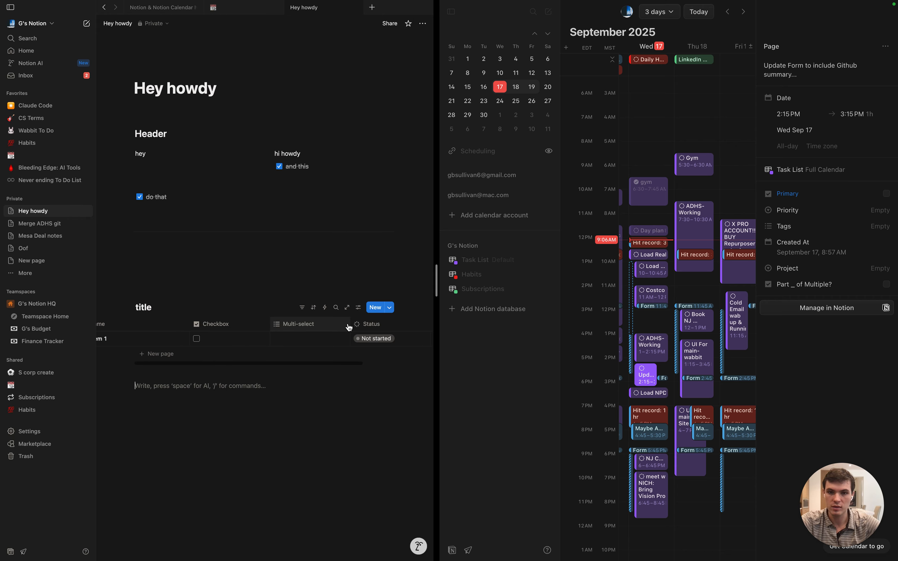
pyautogui.moveTo(369, 324); pyautogui.dragTo(223, 321)
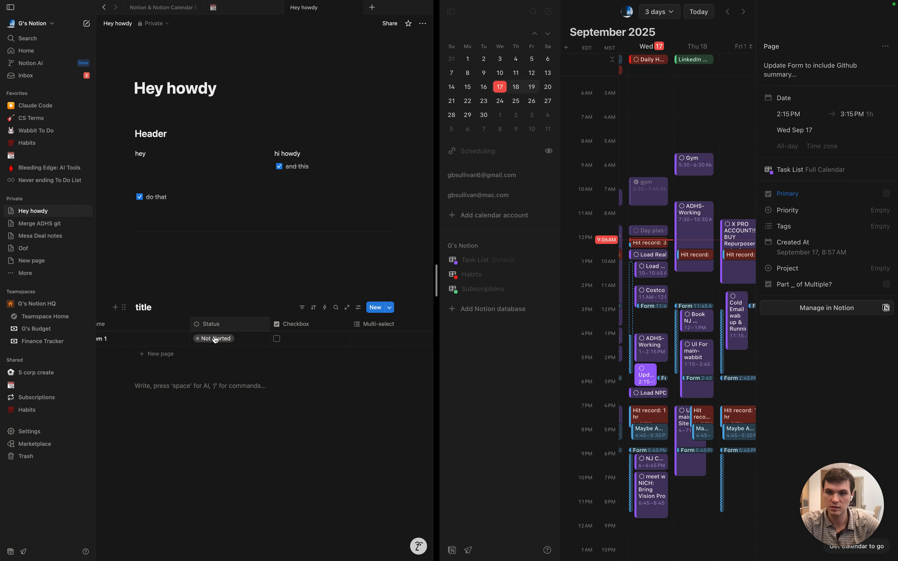
pyautogui.hscroll(-3, 210, 315)
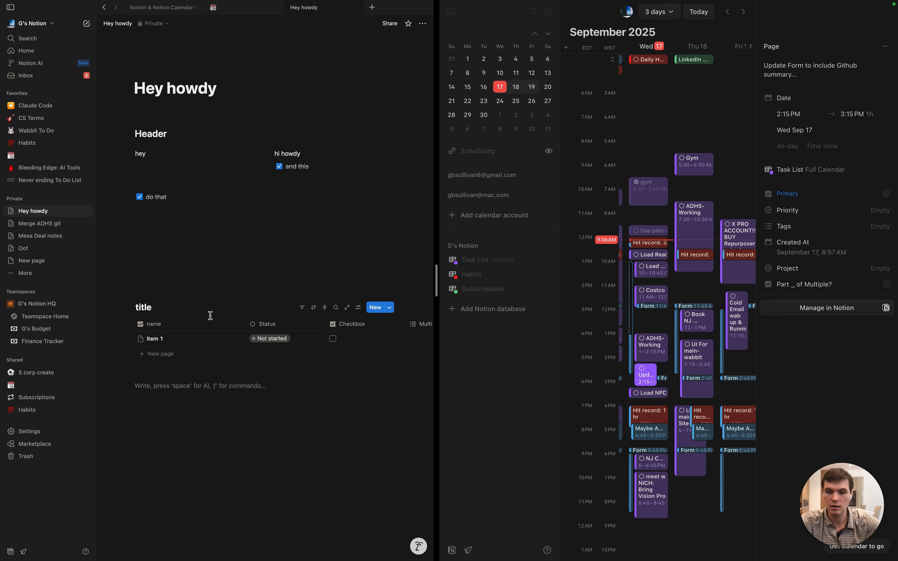
# Rename the Hey howdy page as "Project 1" and add an empty line below its title
pyautogui.tripleClick(192, 87)
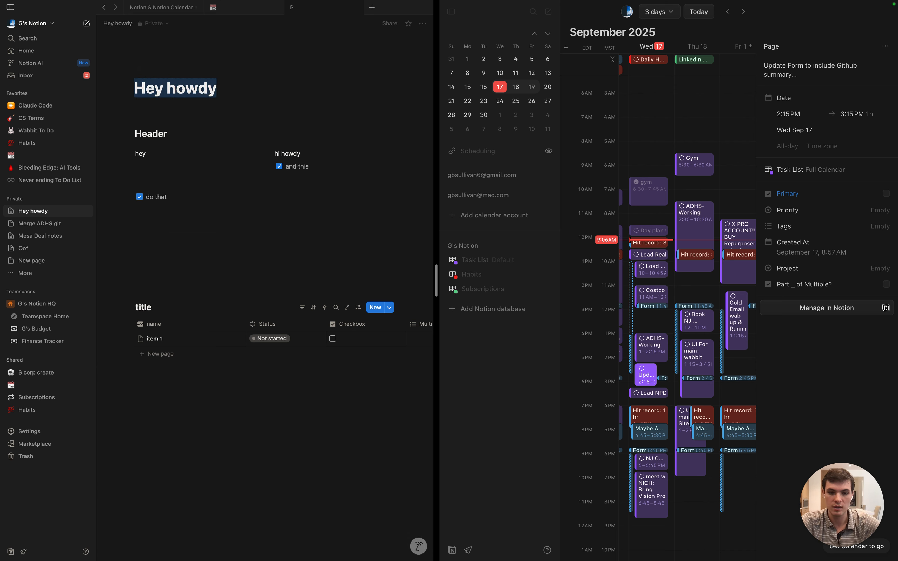
pyautogui.write('Project 1')
pyautogui.press('Return')
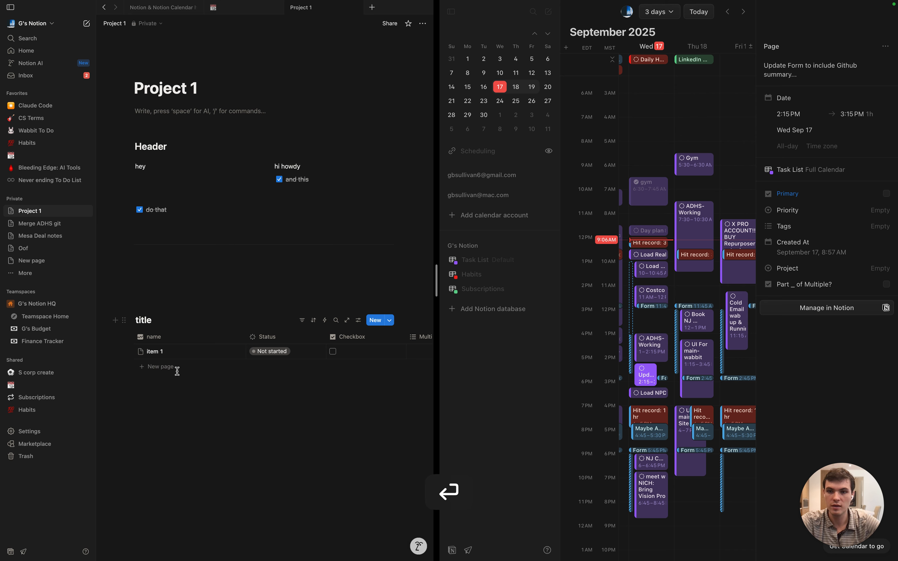
# Retitle the inline database as "to do"
pyautogui.doubleClick(141, 320)
pyautogui.write('to do')
pyautogui.click(156, 431)
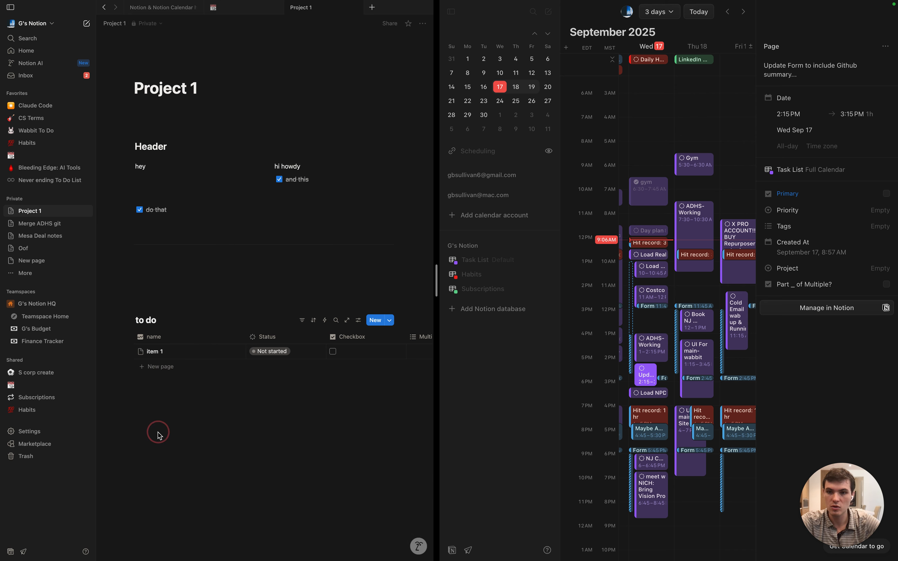
# Narrow the database's Checkbox column and rename the Multi-select property as "Tags"
pyautogui.hscroll(-1, 232, 346)
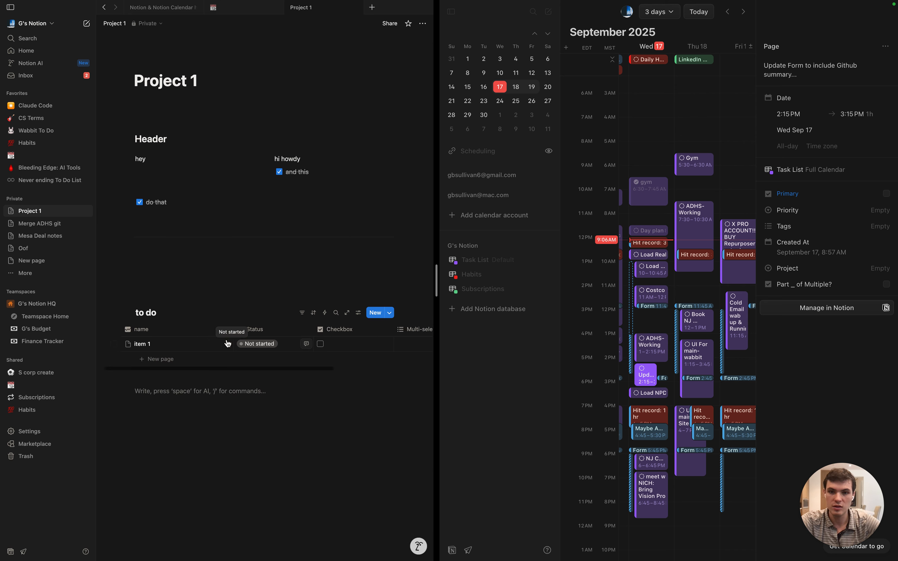
pyautogui.moveTo(396, 330); pyautogui.dragTo(342, 330)
pyautogui.click(363, 349)
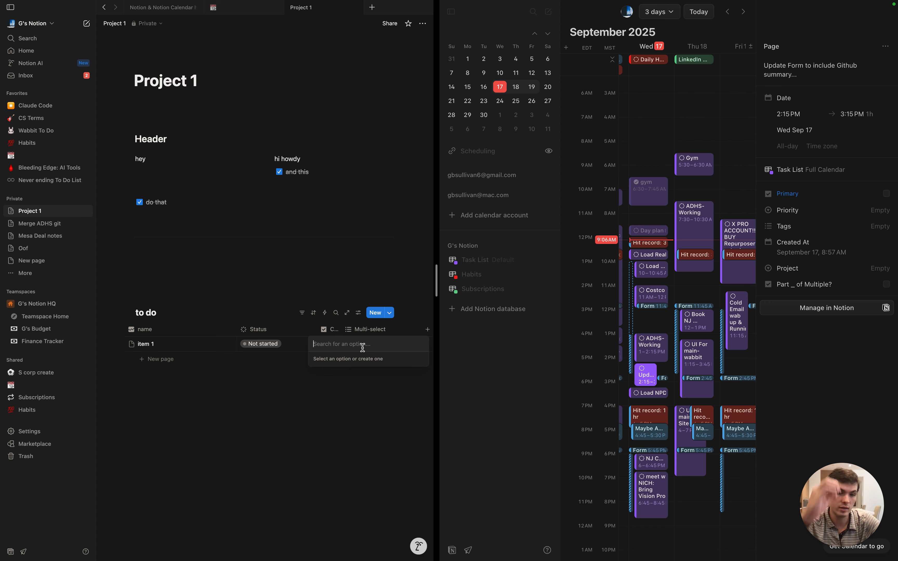
pyautogui.click(366, 331)
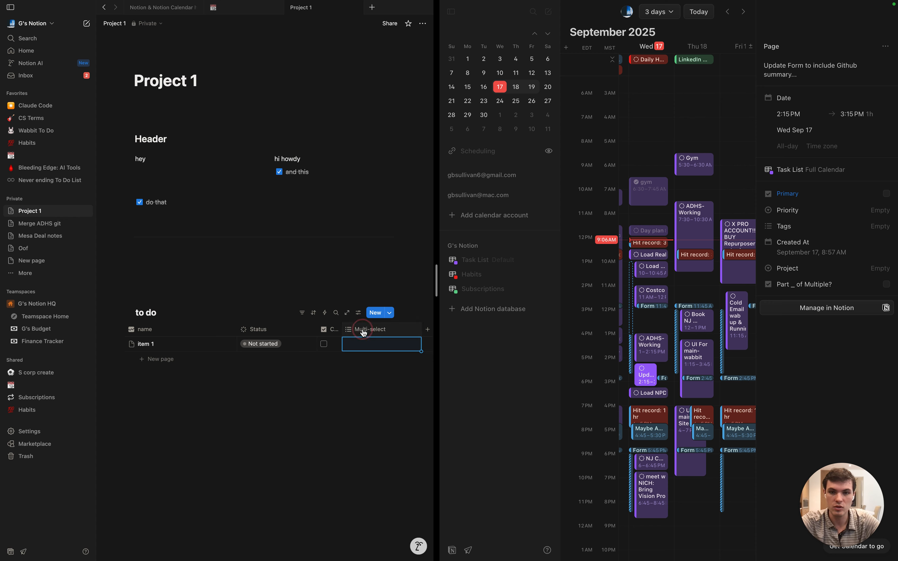
pyautogui.click(366, 331)
pyautogui.write('Tavs')
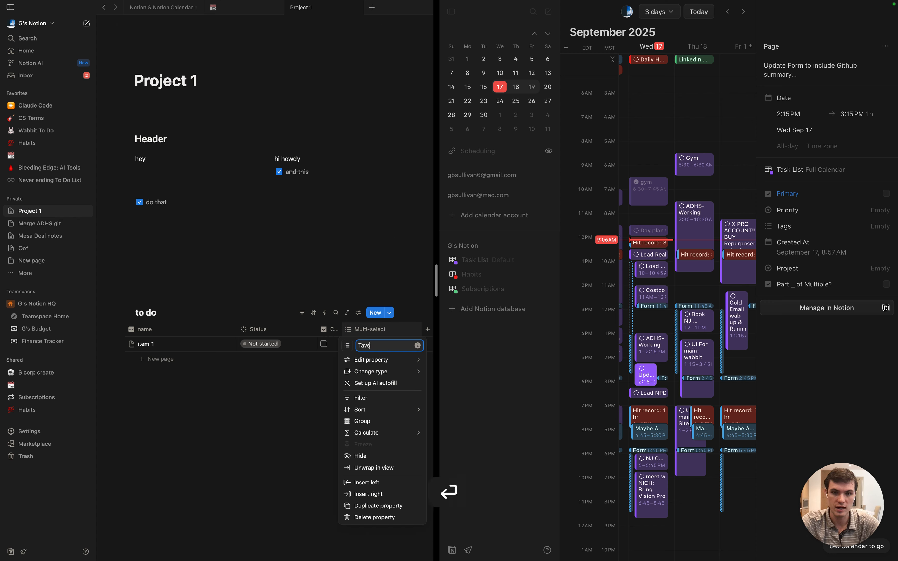
pyautogui.click(372, 346)
pyautogui.press('BackSpace')
pyautogui.press('BackSpace')
pyautogui.write('gs')
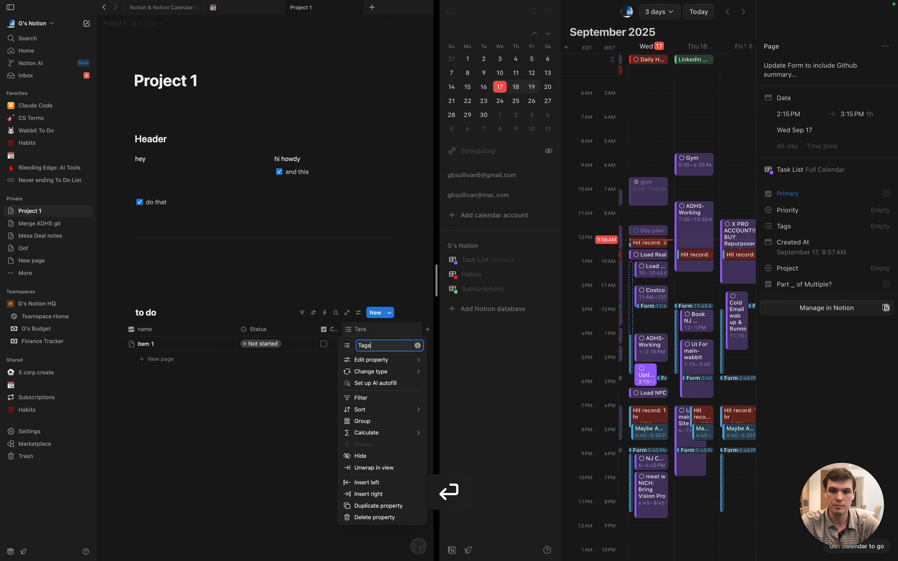
pyautogui.click(241, 476)
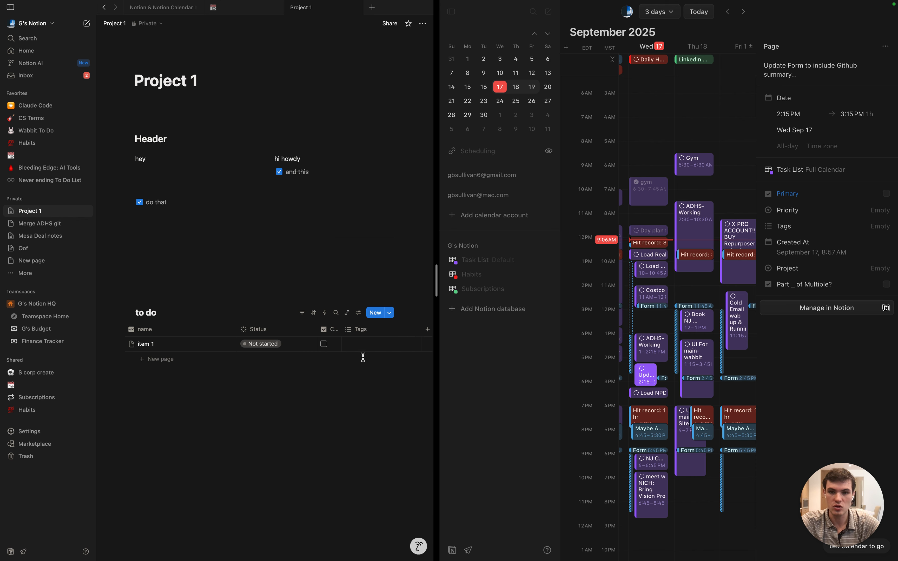
# Create the tag options Outreach, Follow up and Plan and assign all three to item 1
pyautogui.click(369, 350)
pyautogui.press('BackSpace')
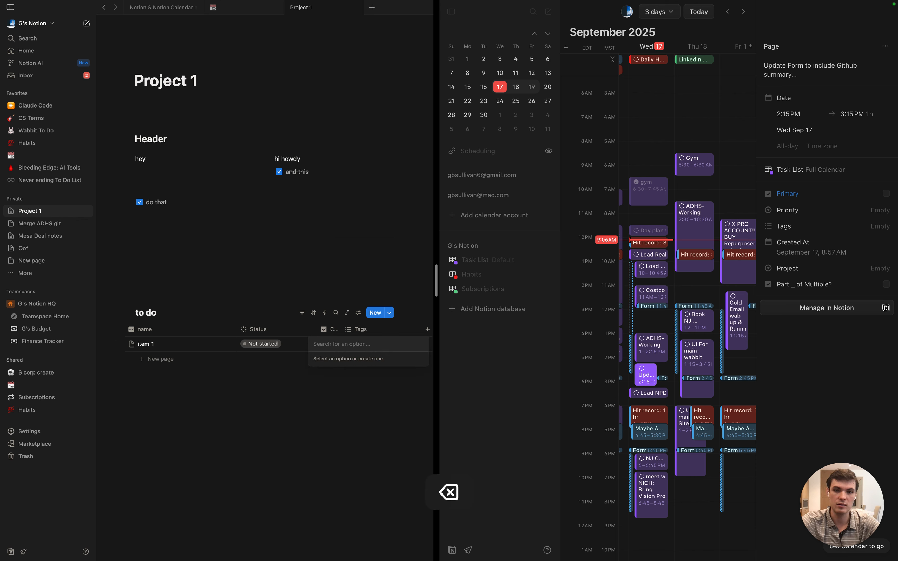
pyautogui.write('Out')
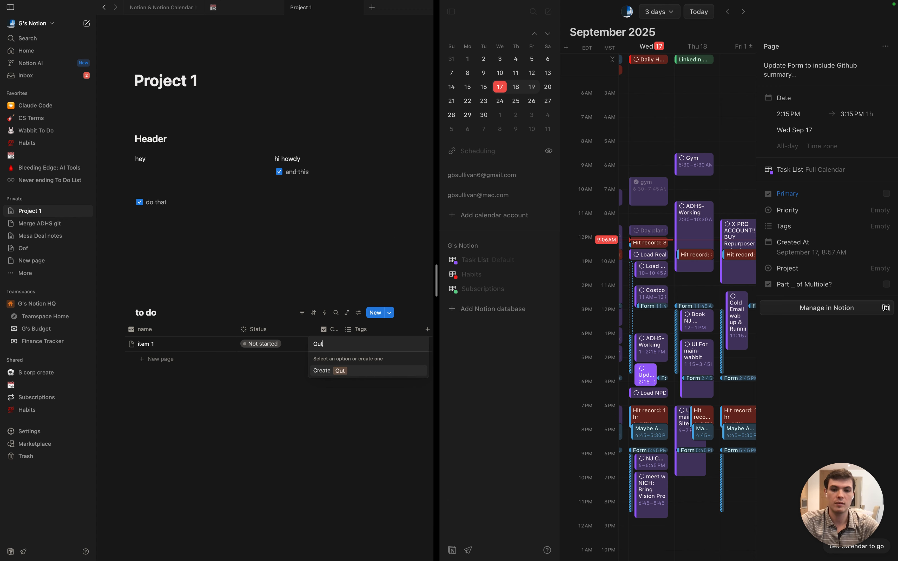
pyautogui.write('reach')
pyautogui.press('Return')
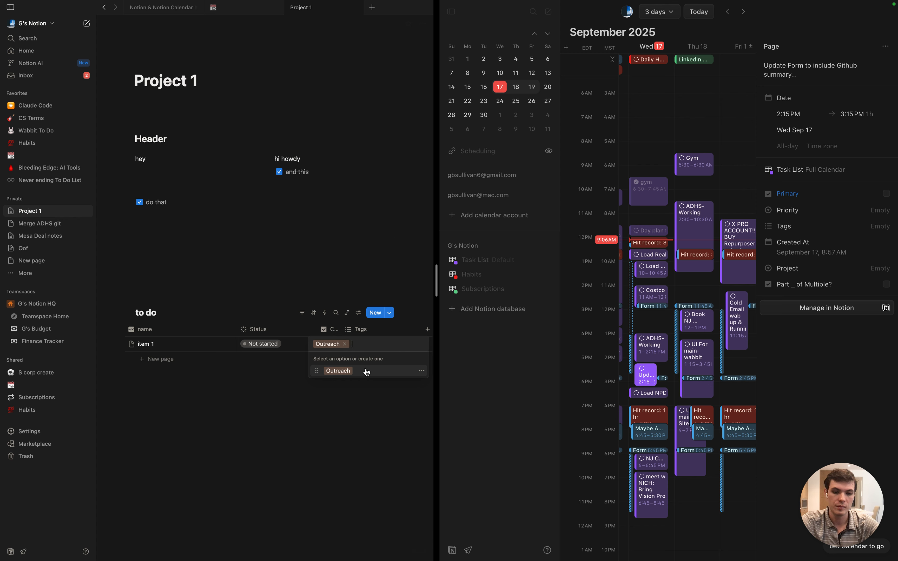
pyautogui.write('Follow up')
pyautogui.press('Return')
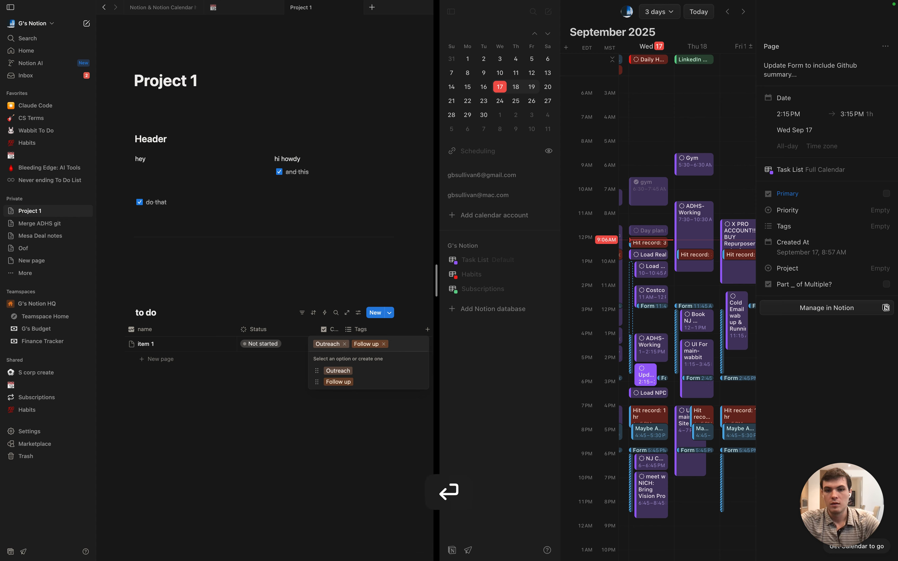
pyautogui.write('Plan')
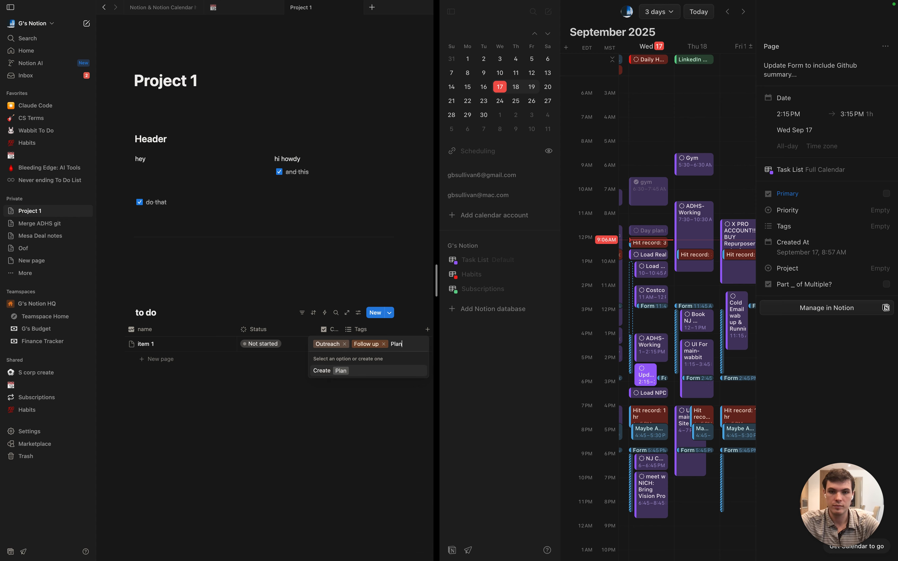
pyautogui.press('Return')
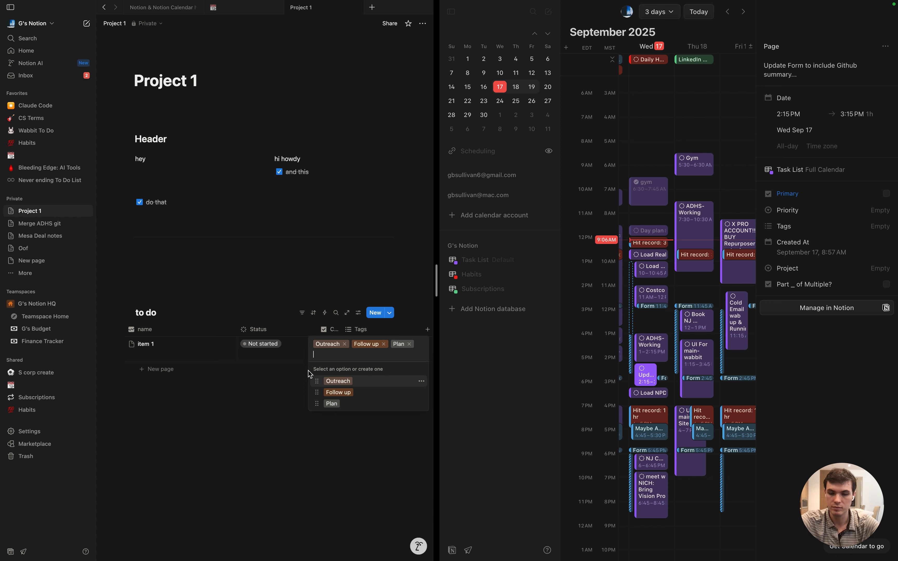
pyautogui.click(246, 408)
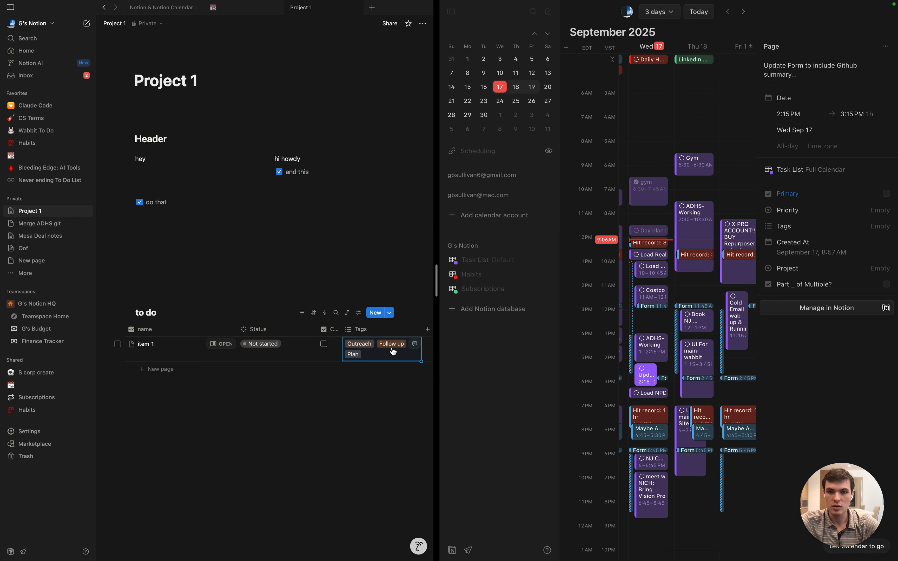
# Add a second, unnamed row with the existing Plan tag, plus an empty third row below it
pyautogui.click(149, 369)
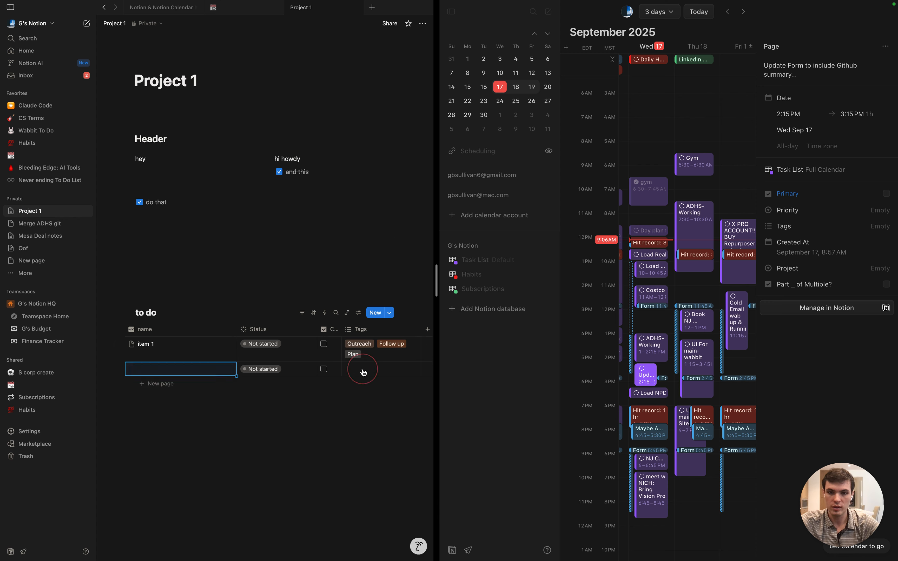
pyautogui.click(361, 369)
pyautogui.write('pa')
pyautogui.press('BackSpace')
pyautogui.write('lan')
pyautogui.press('Return')
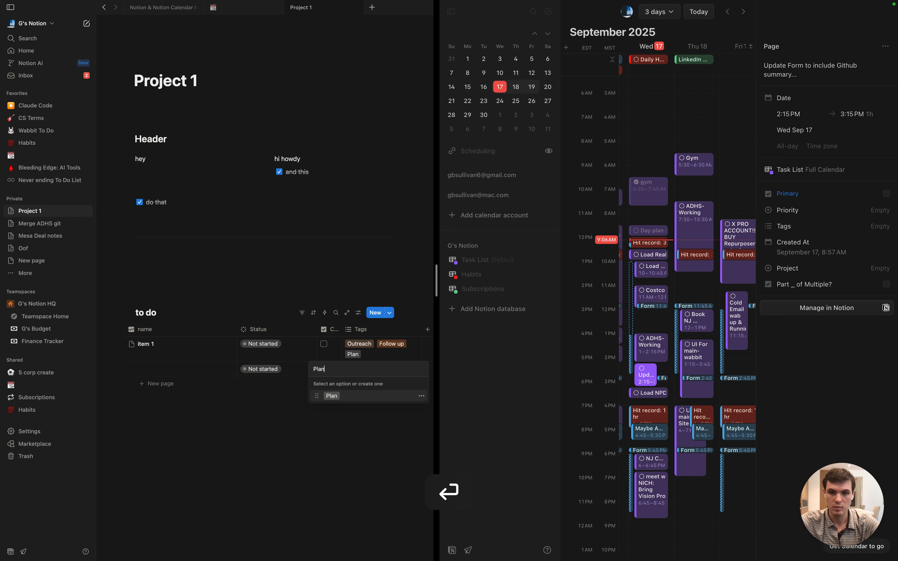
pyautogui.click(168, 383)
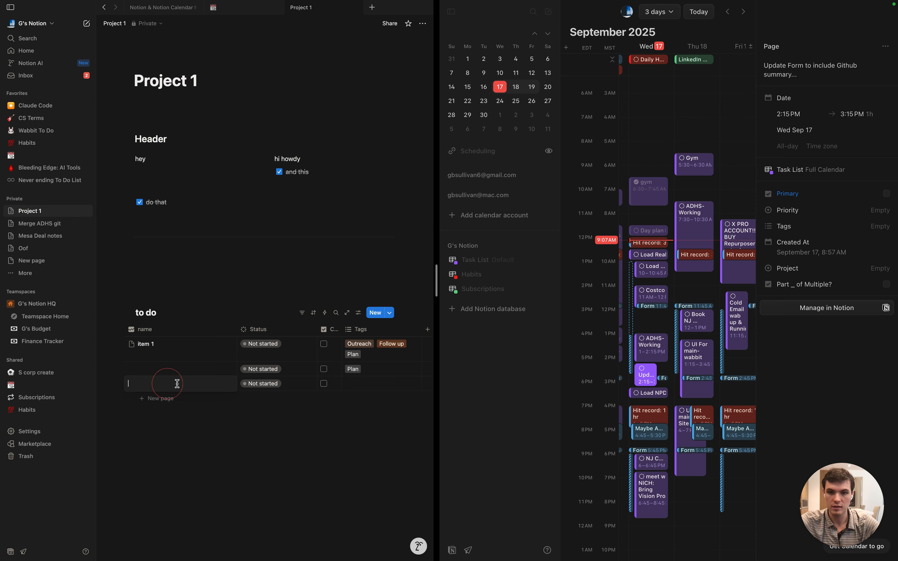
# Remove the Outreach and Plan tags from item 1, keeping only Follow up
pyautogui.click(377, 347)
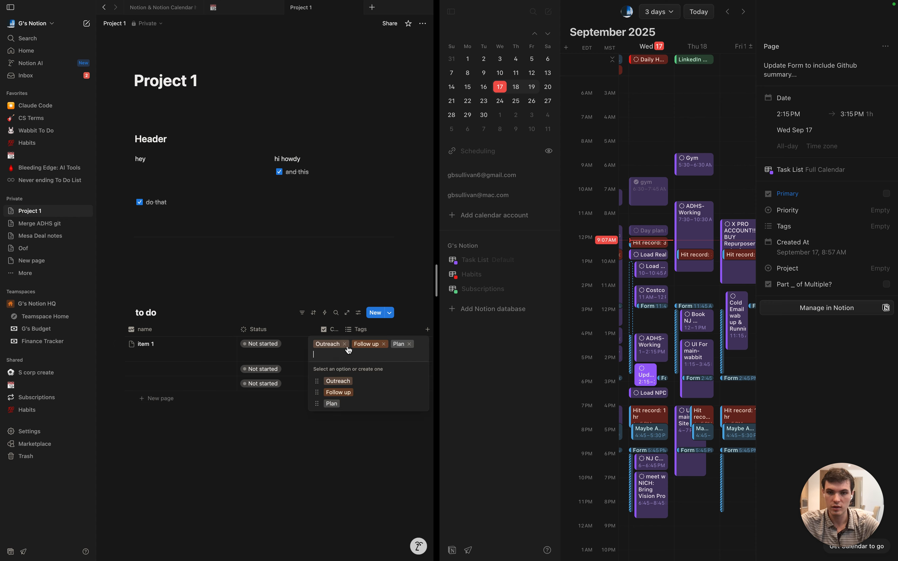
pyautogui.click(345, 344)
pyautogui.click(370, 344)
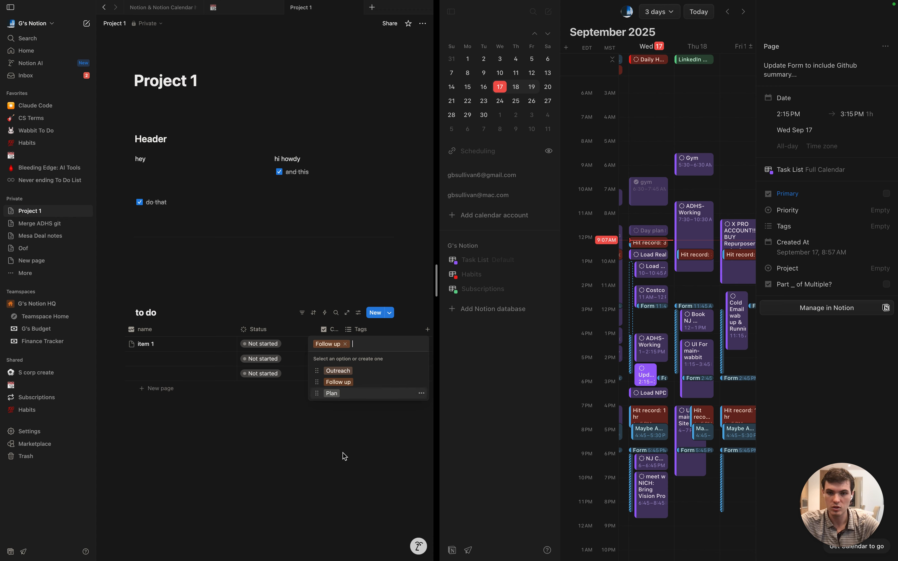
pyautogui.click(340, 453)
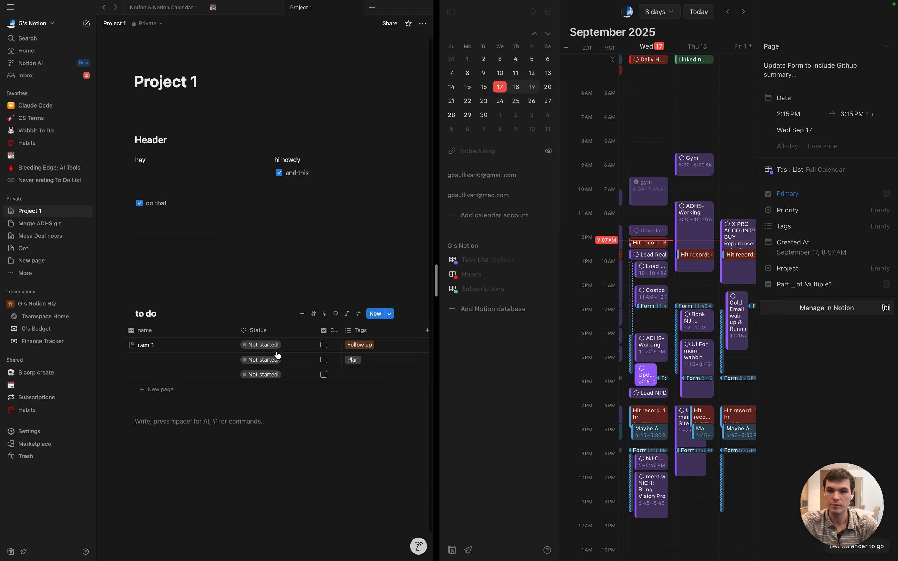
# Tick the checkboxes of the first two database rows and set the second row's status to Done
pyautogui.click(324, 345)
pyautogui.click(323, 360)
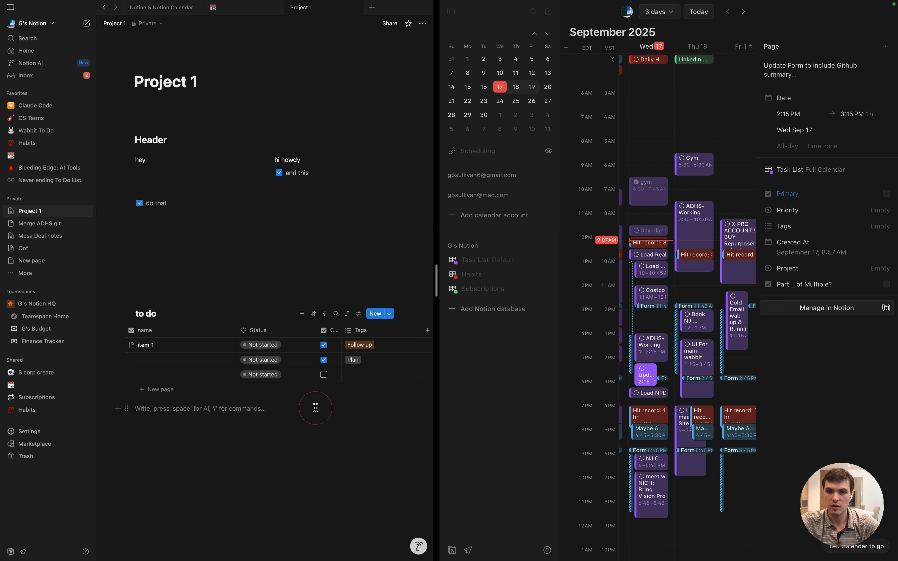
pyautogui.click(263, 360)
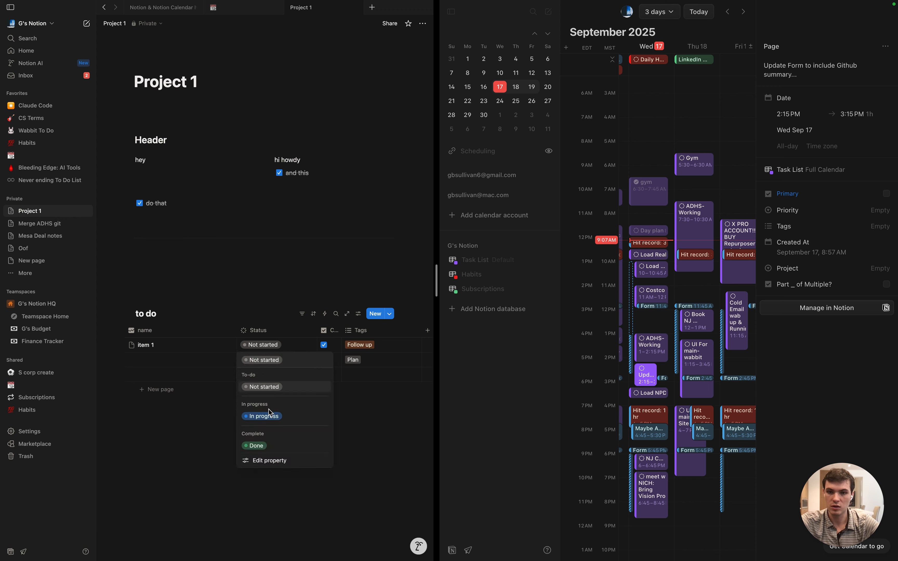
pyautogui.click(255, 450)
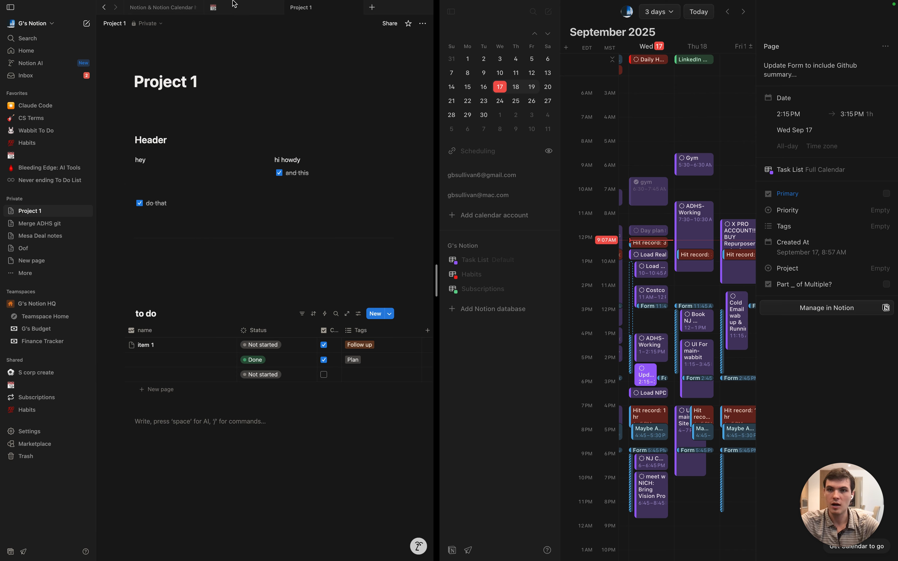
# Switch to the open page with the calendar icon and look through the Task Table's rows and property columns
pyautogui.click(227, 11)
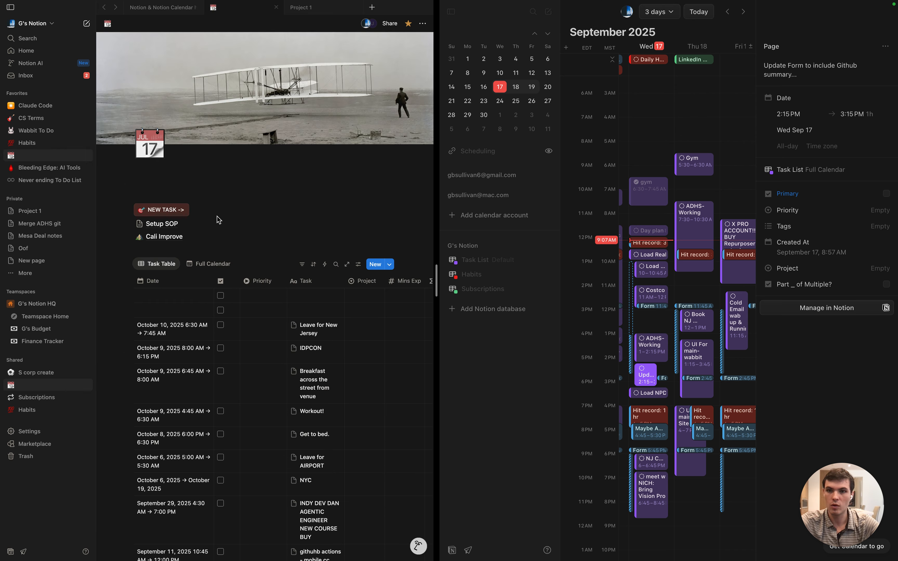
pyautogui.scroll(-5, 287, 266)
pyautogui.scroll(3, 289, 270)
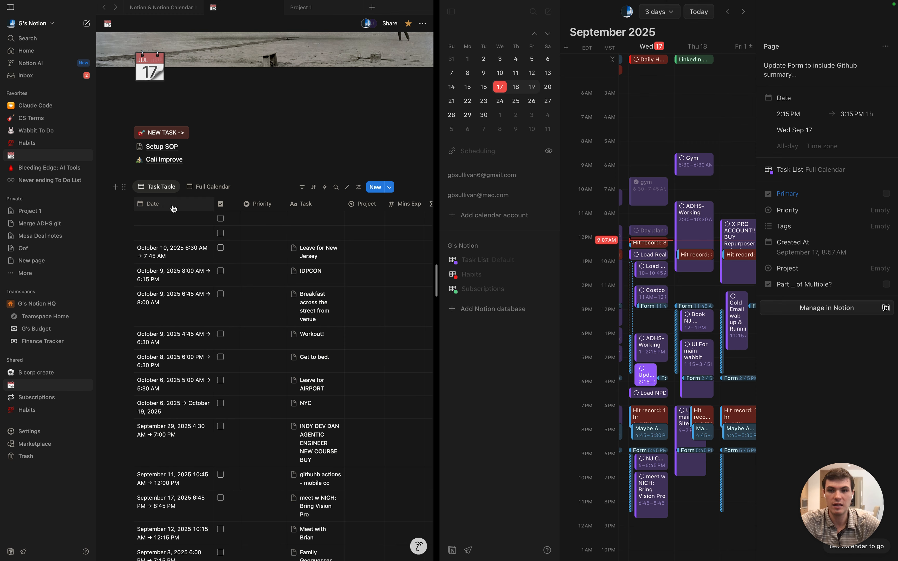
pyautogui.hscroll(10, 333, 208)
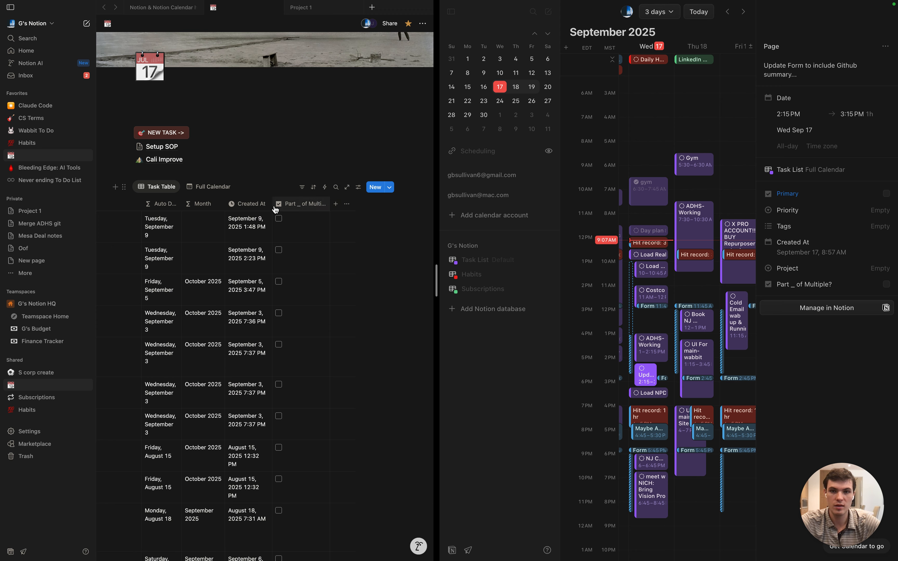
pyautogui.hscroll(-10, 190, 220)
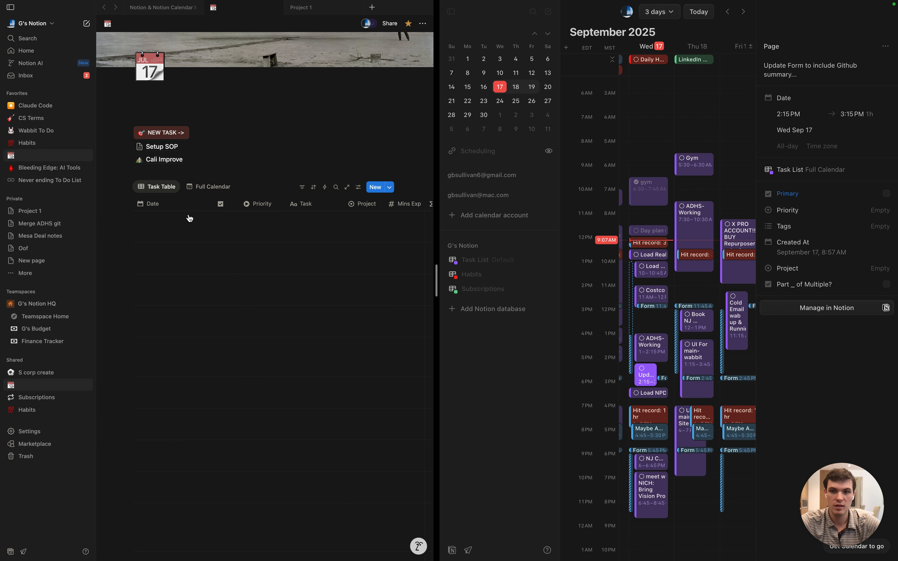
# Close the open Project 1 page and open the Setup SOP page linked above the Task Table
pyautogui.click(321, 8)
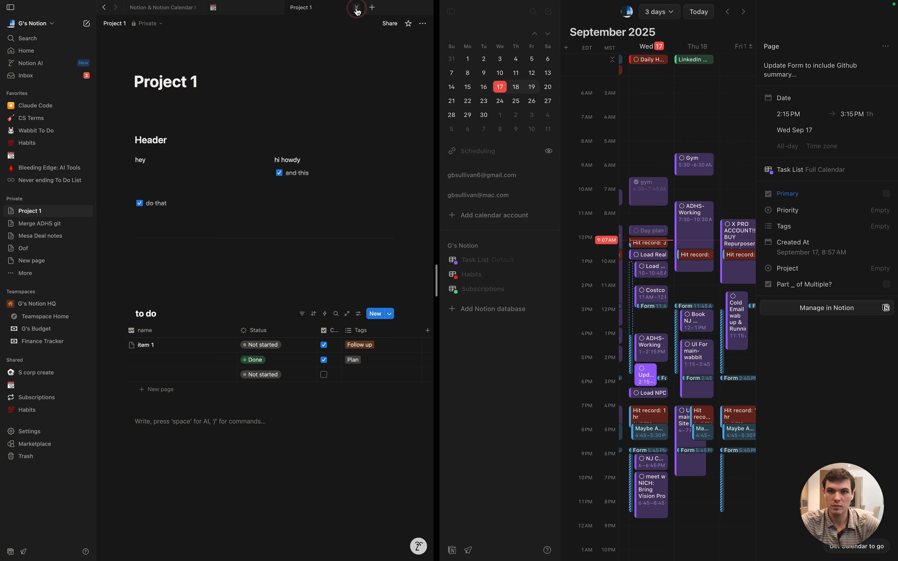
pyautogui.click(357, 8)
pyautogui.click(293, 11)
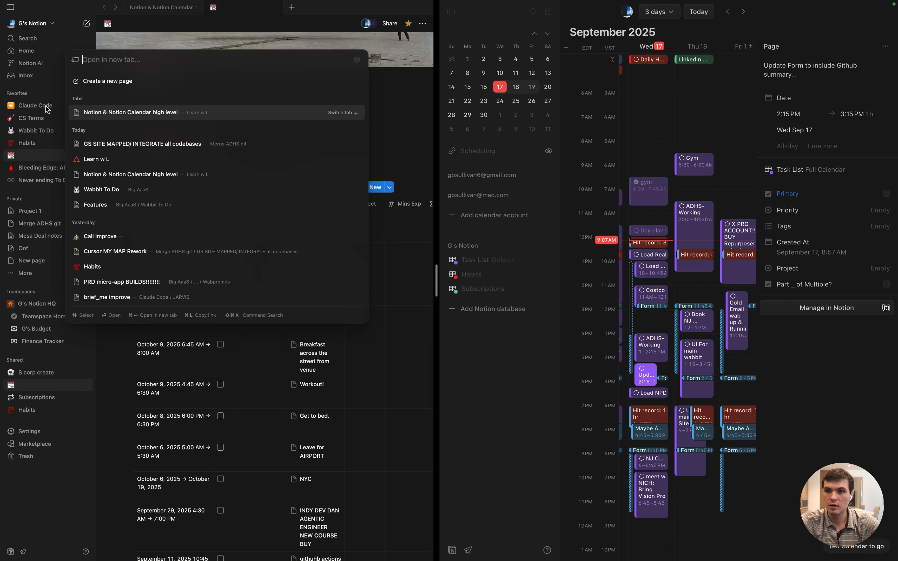
pyautogui.click(29, 145)
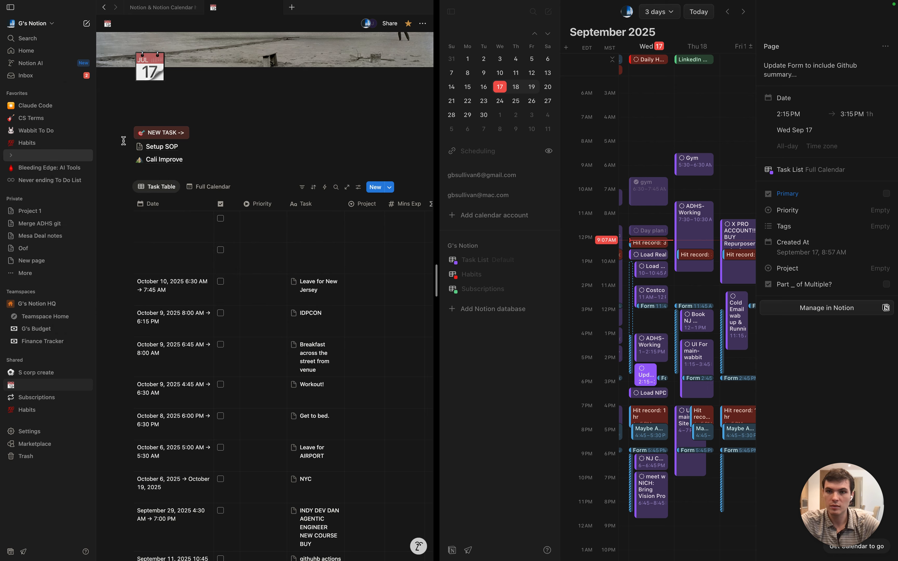
pyautogui.click(160, 146)
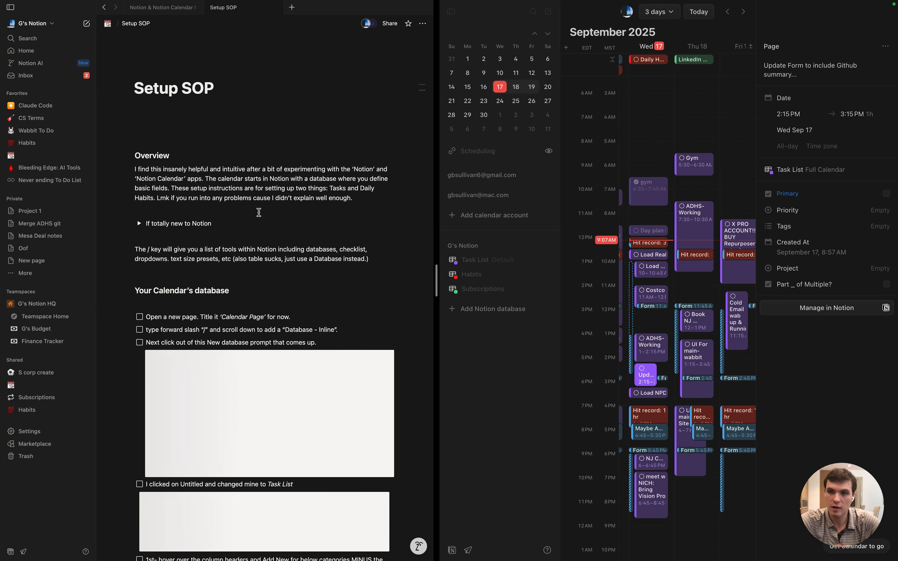
# Read through the Setup SOP's Overview and the checklist and pictures under Your Calendar's database
pyautogui.scroll(-2, 259, 212)
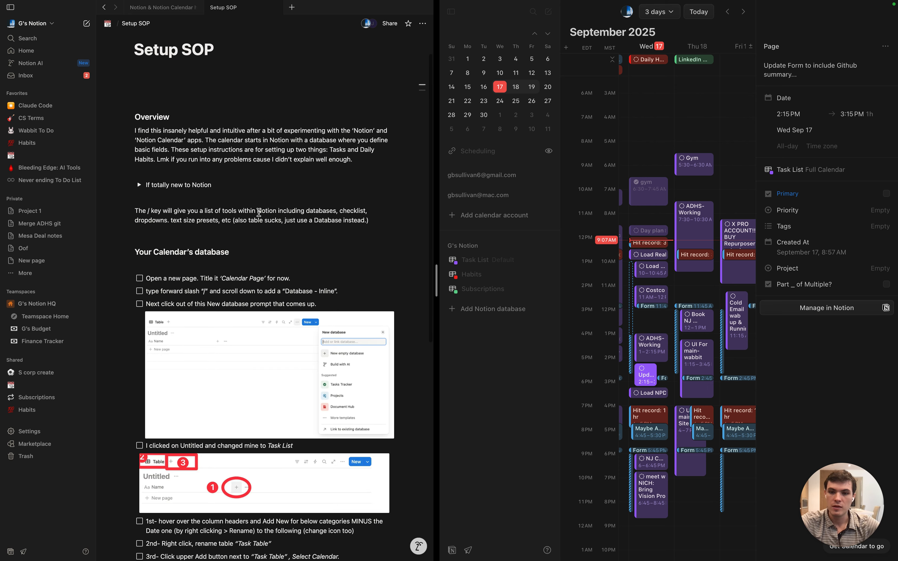
pyautogui.scroll(-2, 258, 213)
pyautogui.moveTo(152, 104); pyautogui.dragTo(365, 122)
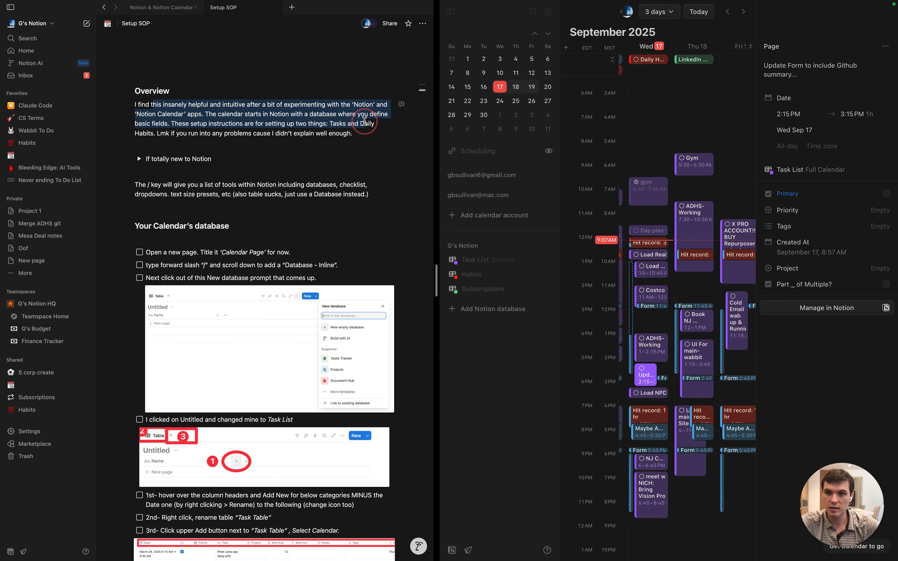
pyautogui.scroll(-5, 281, 219)
pyautogui.click(149, 158)
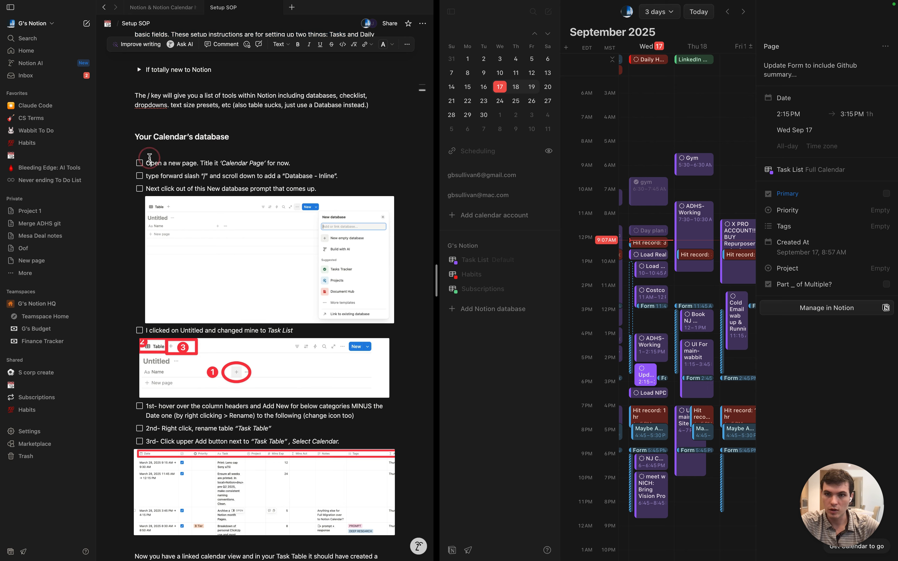
pyautogui.moveTo(292, 164); pyautogui.dragTo(164, 188)
pyautogui.scroll(-3, 209, 227)
pyautogui.tripleClick(217, 250)
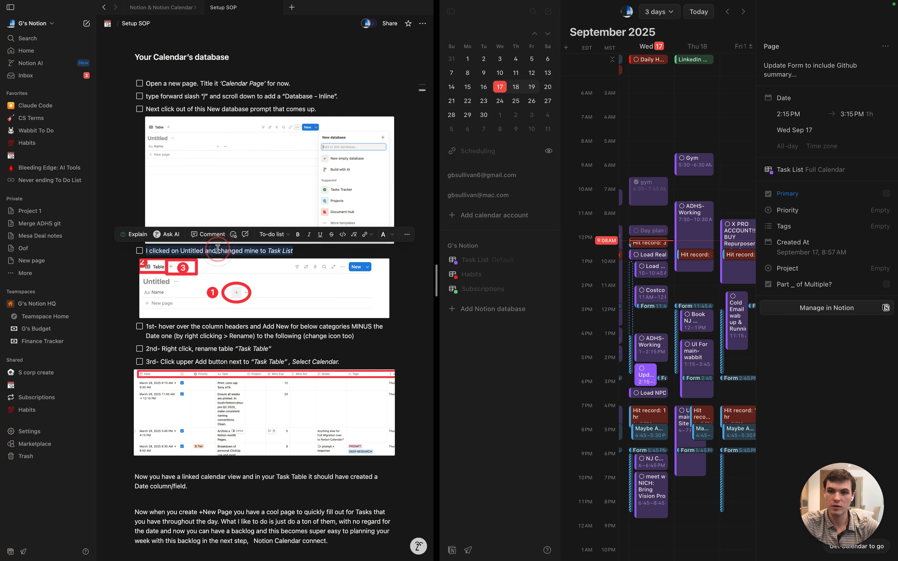
pyautogui.scroll(-3, 243, 280)
pyautogui.tripleClick(242, 279)
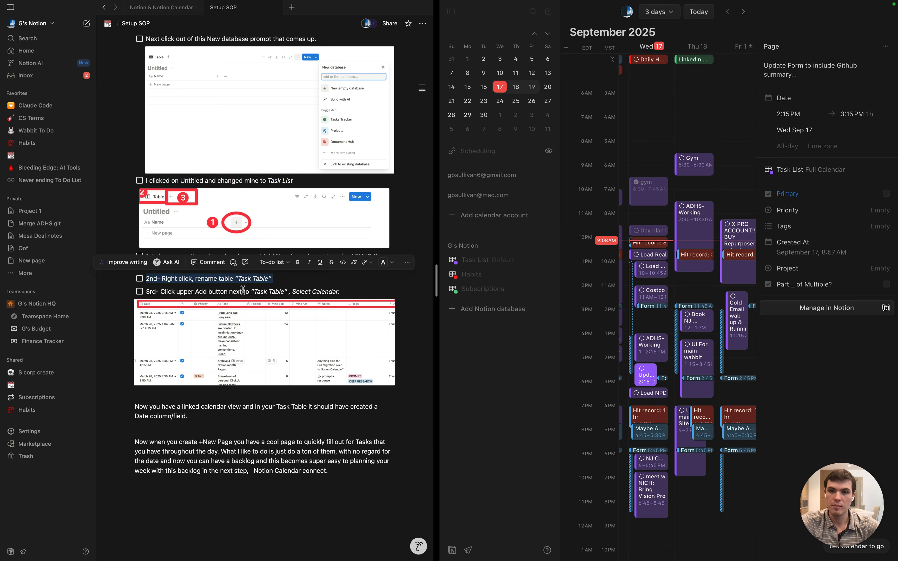
pyautogui.click(243, 290)
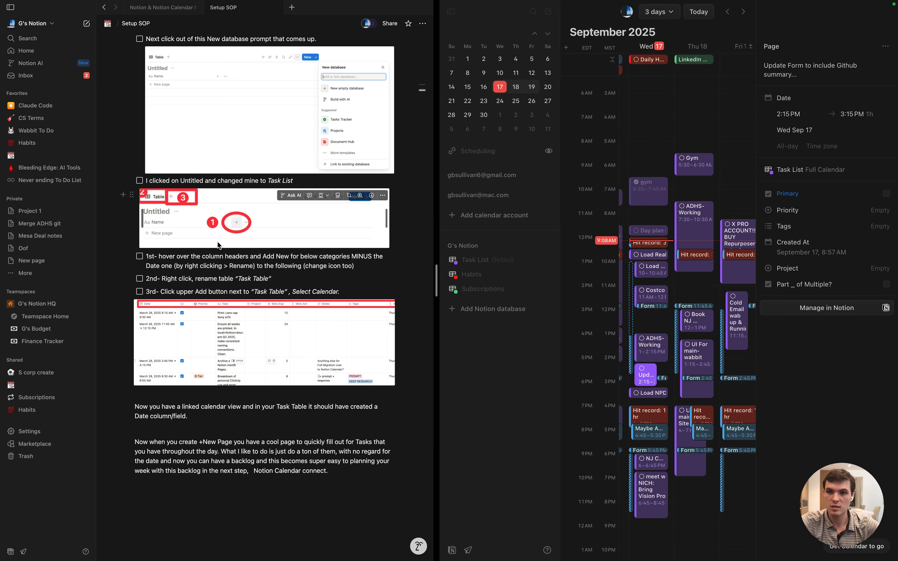
pyautogui.scroll(-1, 218, 242)
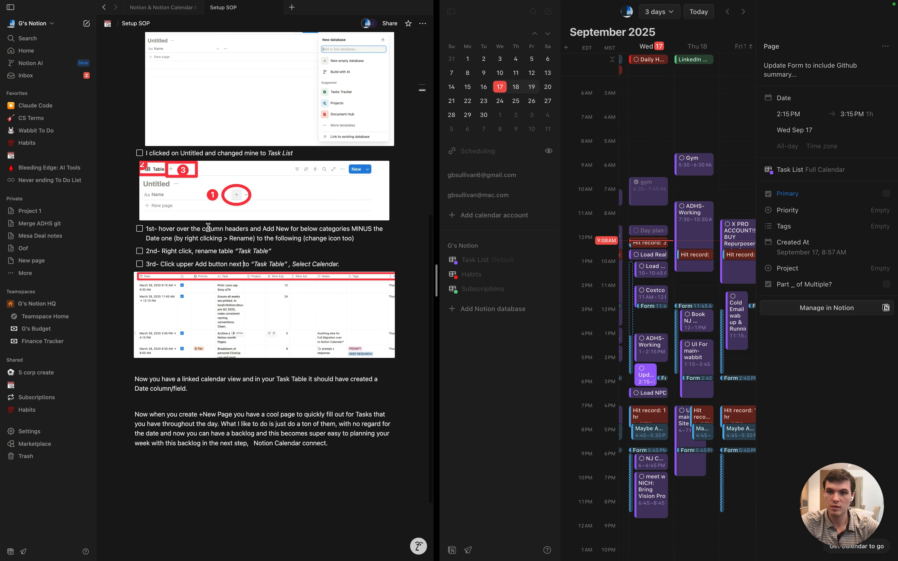
# Tick the checklist item about changing Untitled to Task List and review the instructions for renaming the table and adding a calendar view
pyautogui.click(140, 153)
pyautogui.scroll(-3, 126, 143)
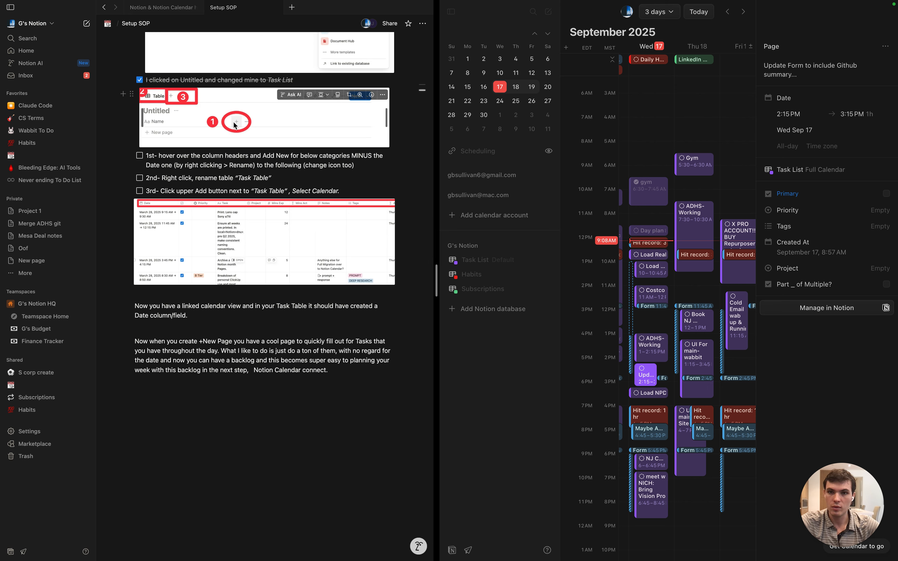
pyautogui.moveTo(196, 179); pyautogui.dragTo(271, 182)
pyautogui.moveTo(340, 190); pyautogui.dragTo(170, 190)
pyautogui.click(171, 190)
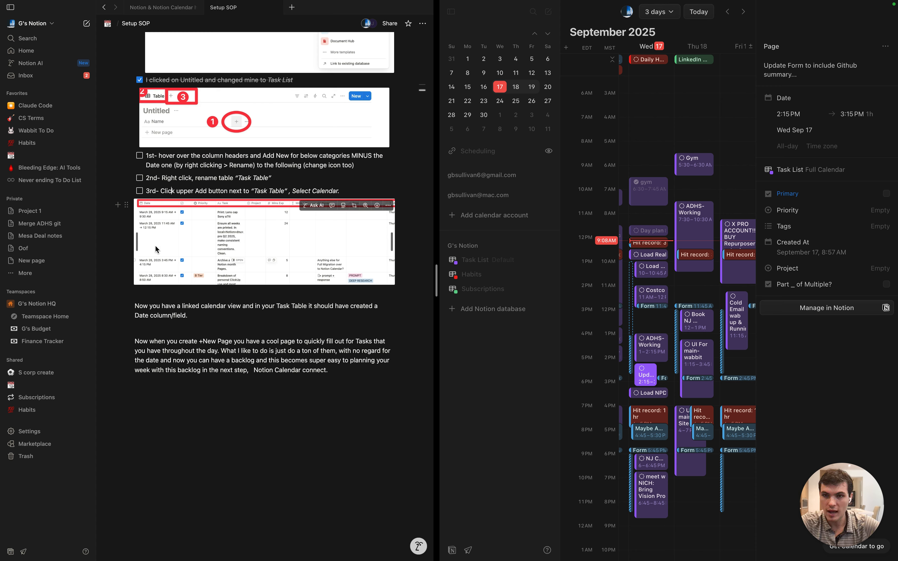
# In Notion Calendar, start adding a Notion database and look through the databases available to connect
pyautogui.click(483, 319)
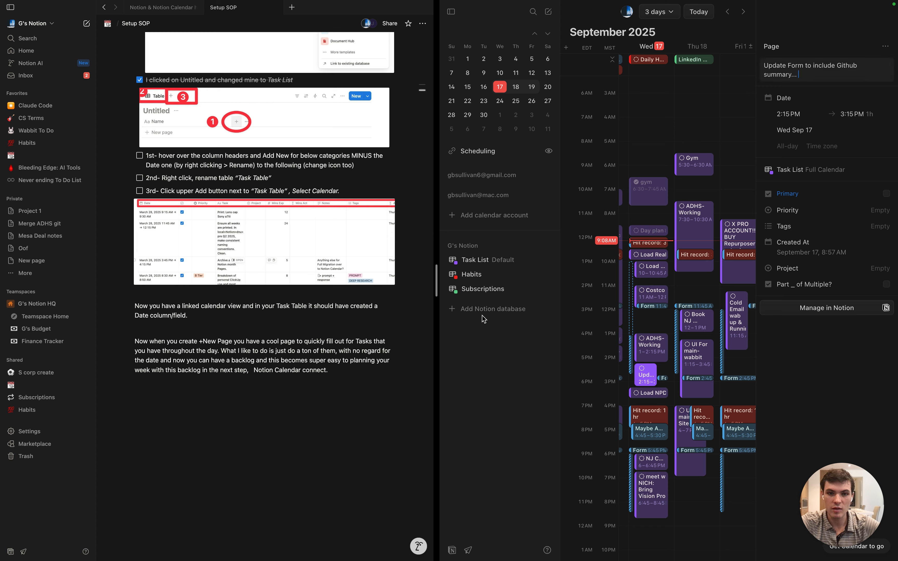
pyautogui.click(482, 311)
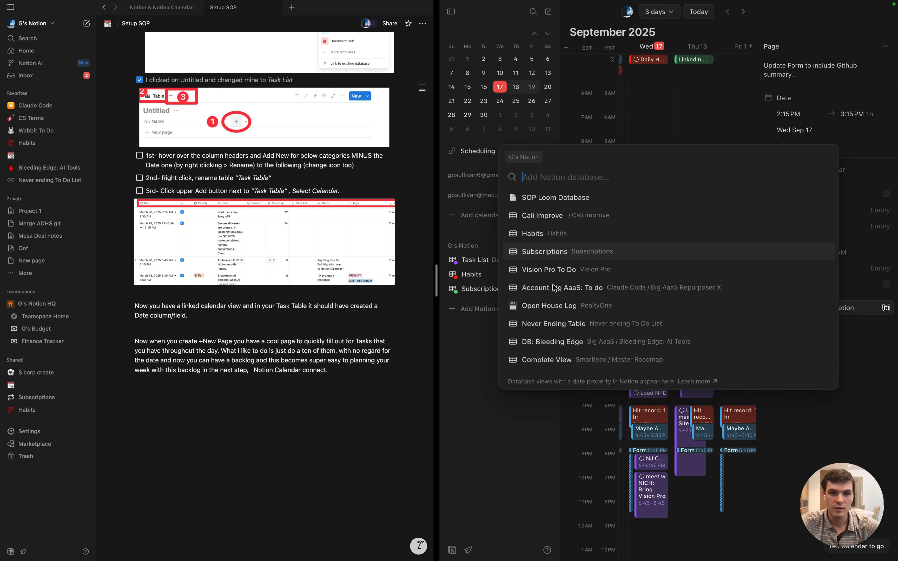
pyautogui.scroll(-2, 571, 334)
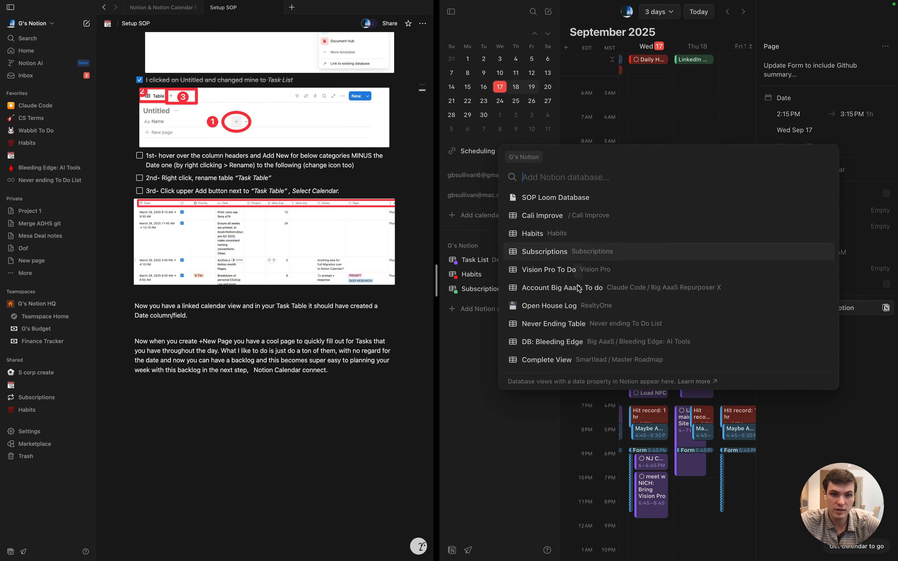
pyautogui.scroll(2, 551, 227)
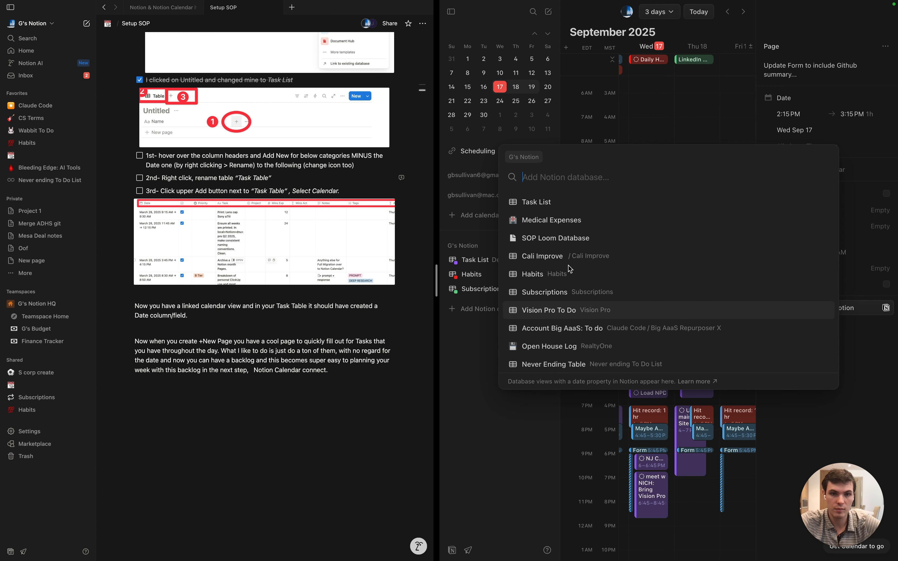
pyautogui.scroll(-2, 552, 216)
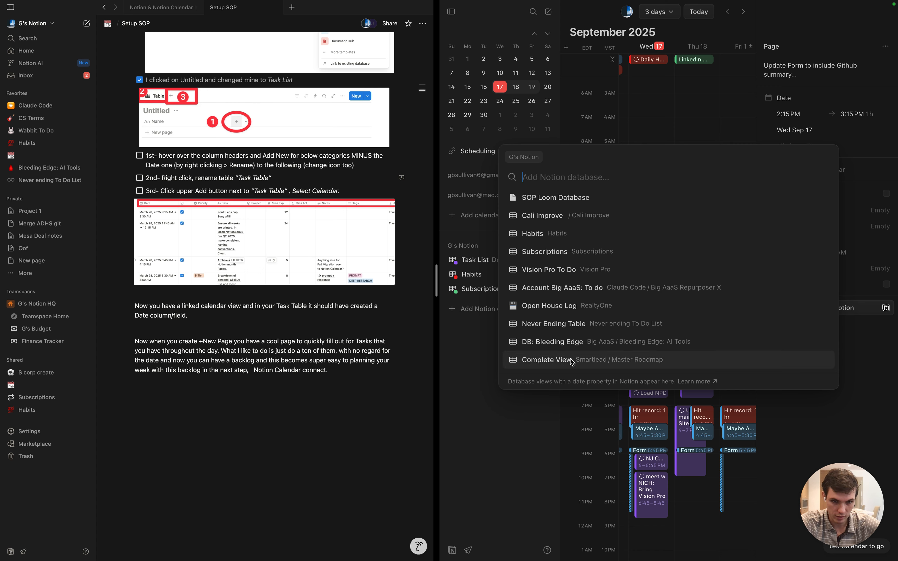
pyautogui.scroll(2, 563, 257)
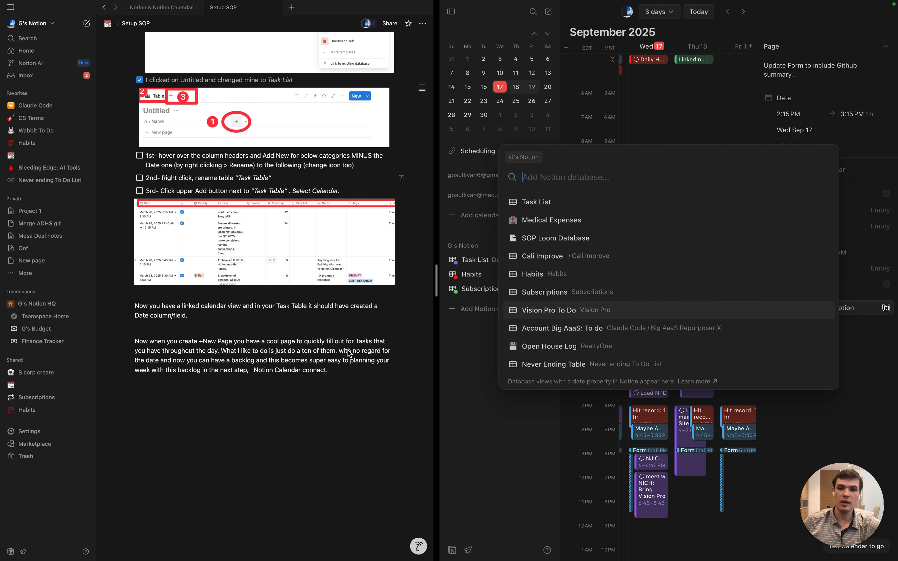
# Switch back to Notion, search for "subscr" in a new tab and open the Subscriptions page
pyautogui.click(333, 416)
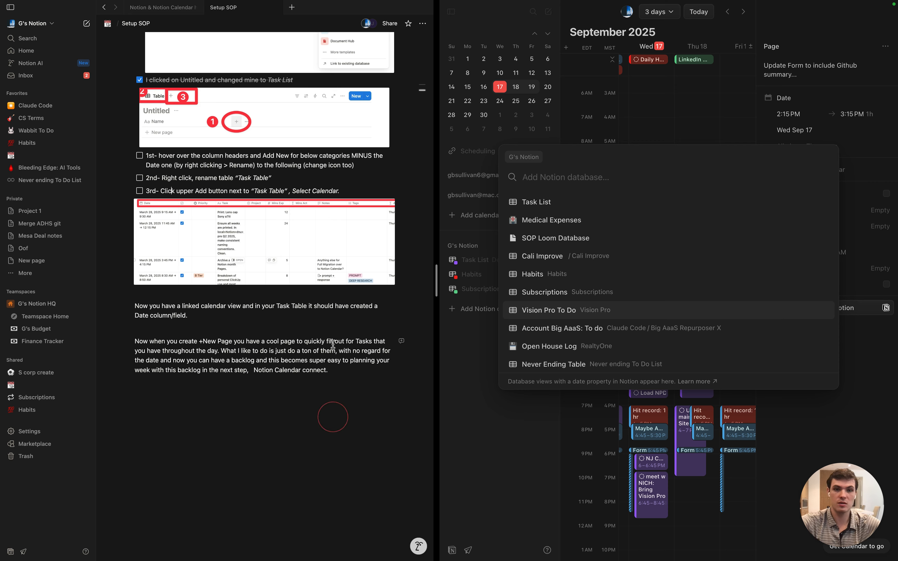
pyautogui.click(294, 8)
pyautogui.write('subscr')
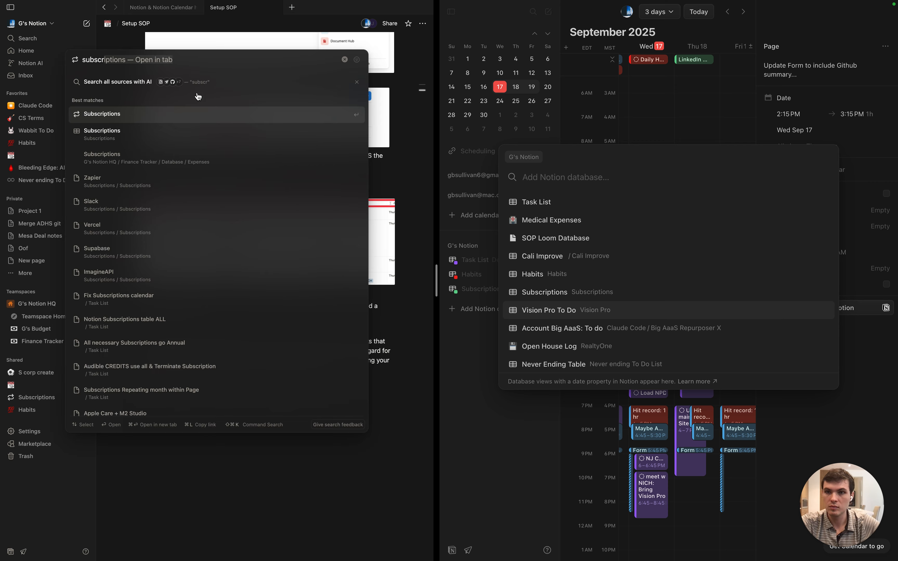
pyautogui.click(151, 115)
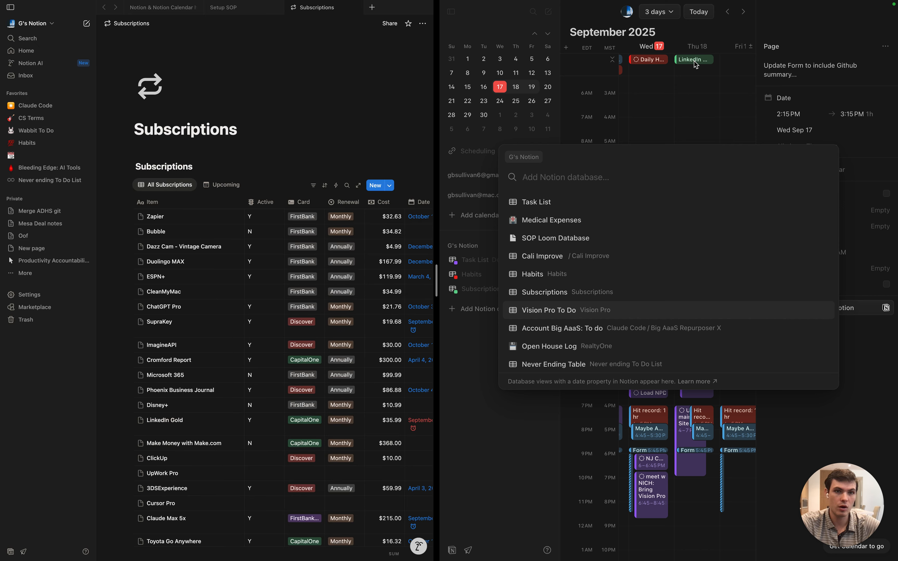
# Examine the inbox reminders, marking the LinkedIn Gold reminder read and unread again, and close the inbox
pyautogui.click(51, 81)
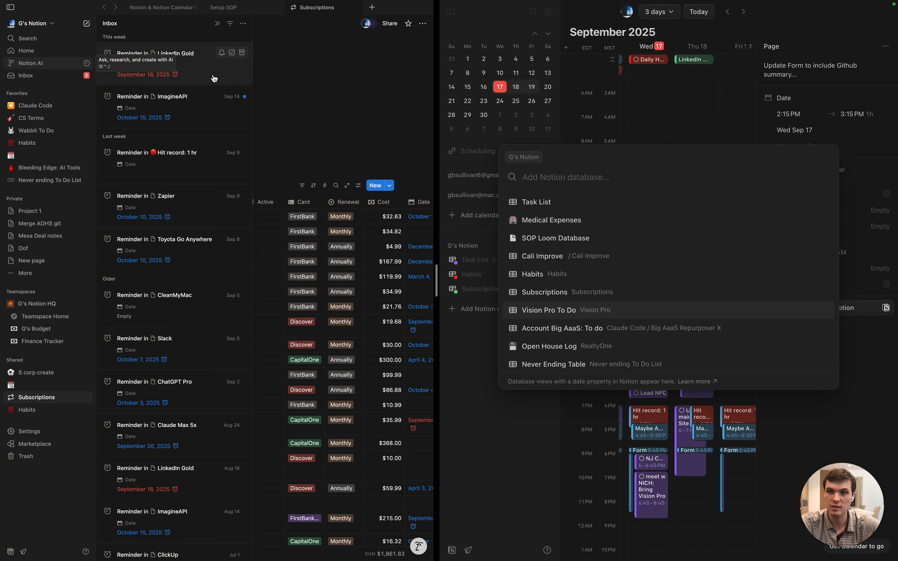
pyautogui.click(231, 53)
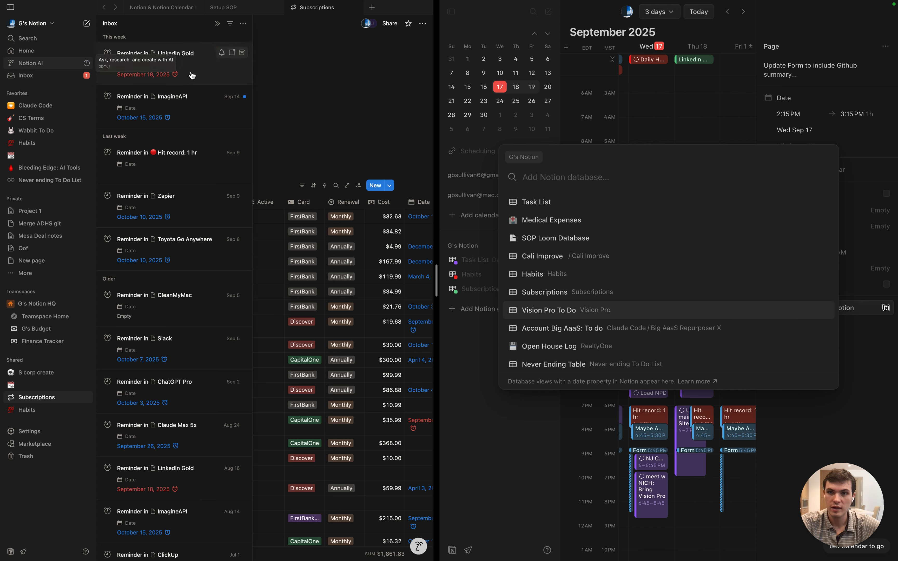
pyautogui.click(231, 52)
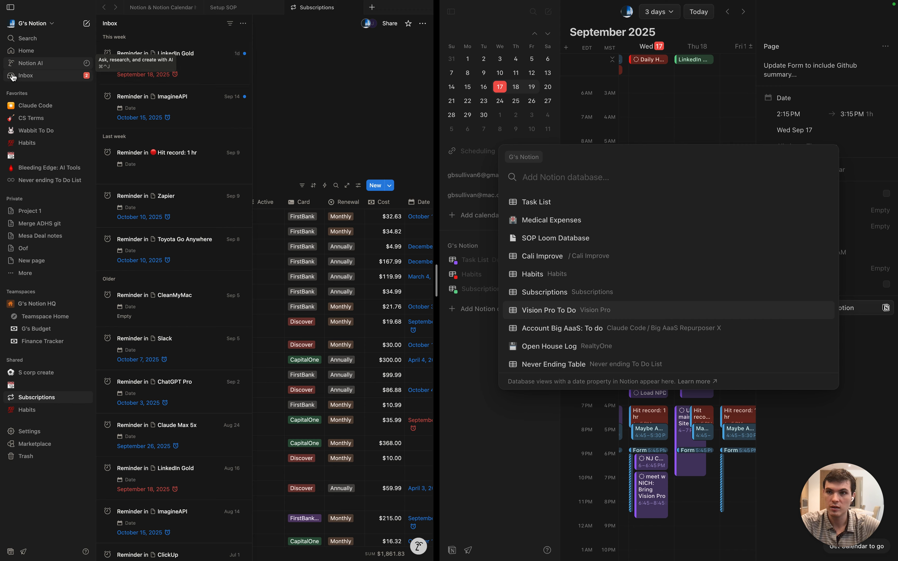
pyautogui.click(28, 74)
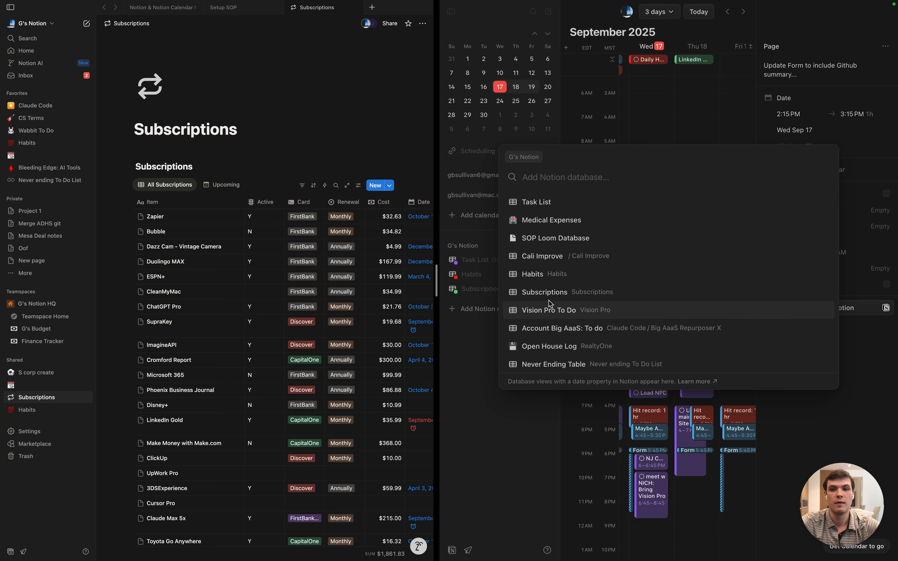
# Examine the Date and renewal columns of the Subscriptions table alongside the list of connectable calendar databases
pyautogui.hscroll(2, 260, 276)
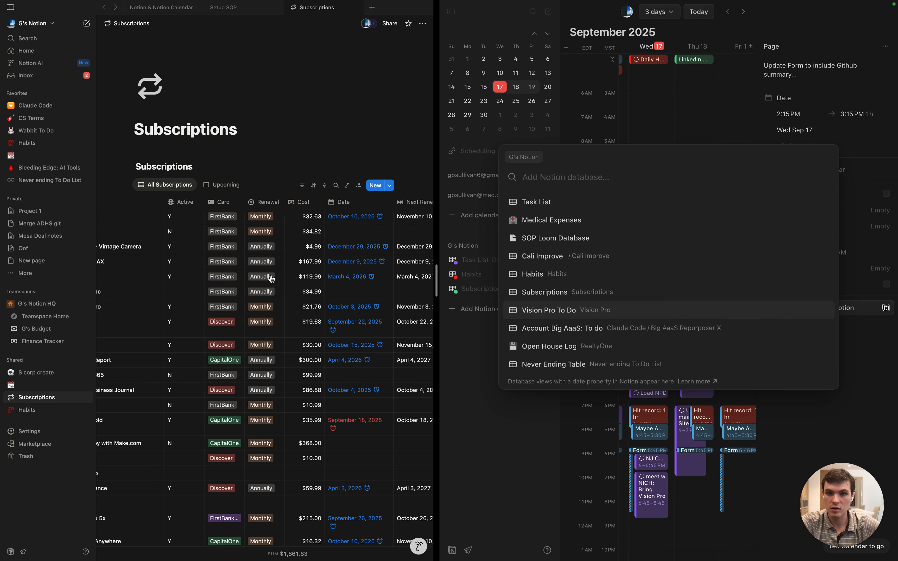
pyautogui.hscroll(3, 231, 275)
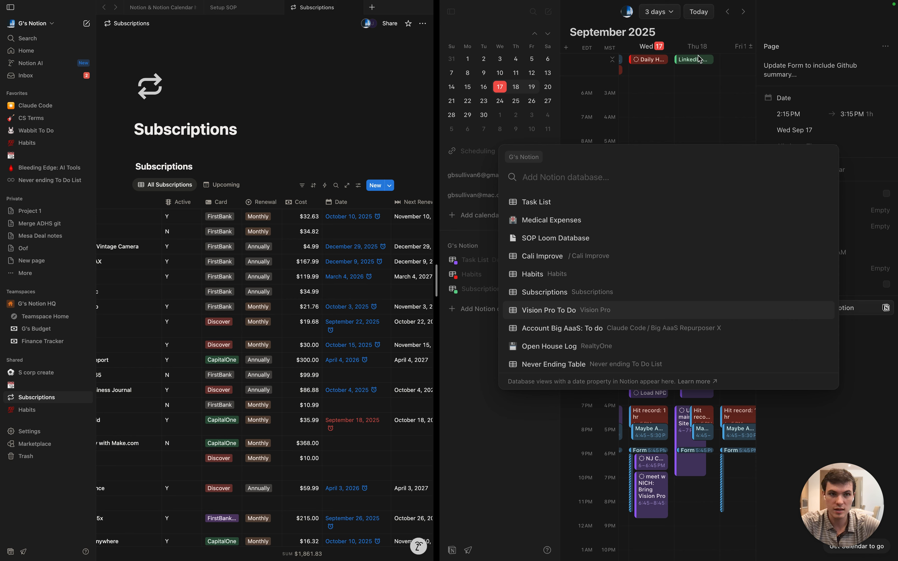
pyautogui.scroll(-2, 559, 287)
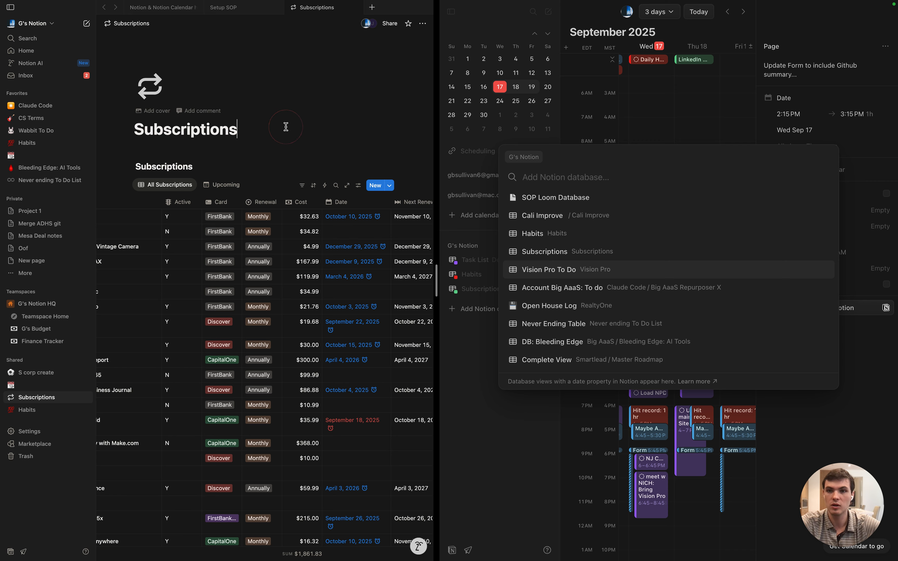
# Return to the beginning of the Setup SOP page and check the page options of the calendar-icon favorite
pyautogui.click(221, 14)
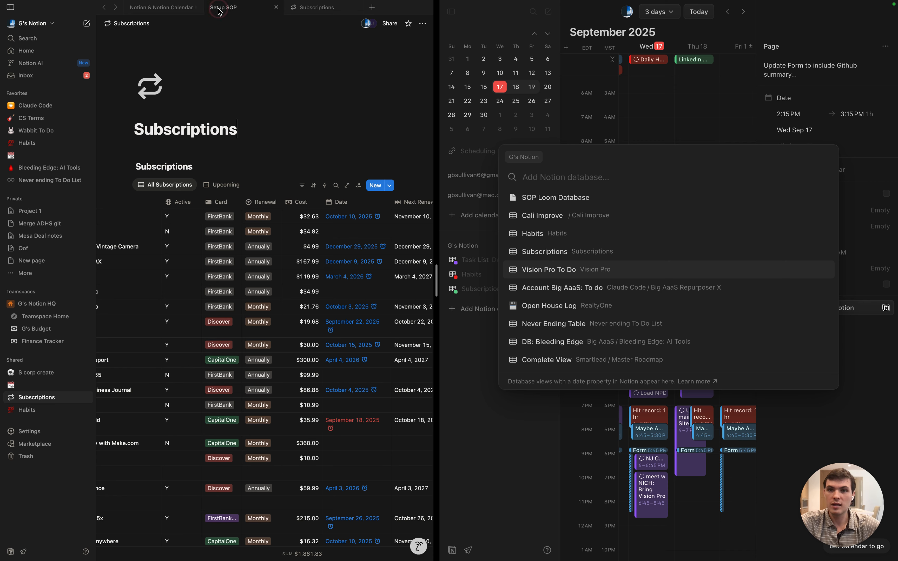
pyautogui.scroll(10, 200, 70)
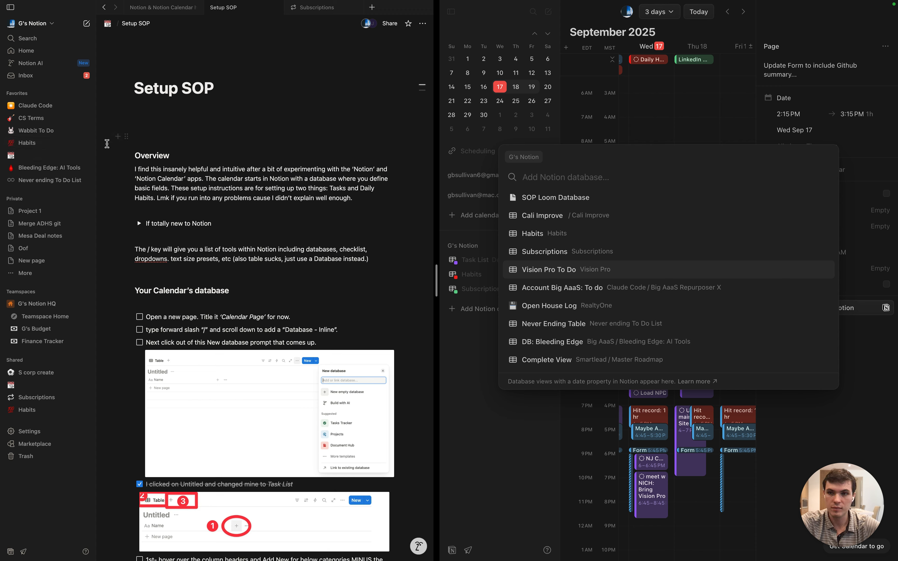
pyautogui.rightClick(75, 155)
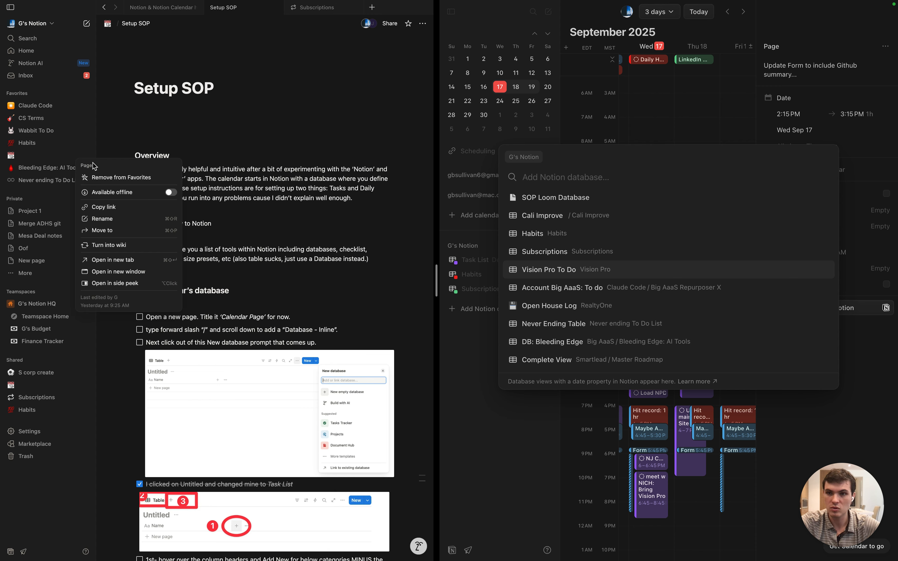
pyautogui.click(120, 125)
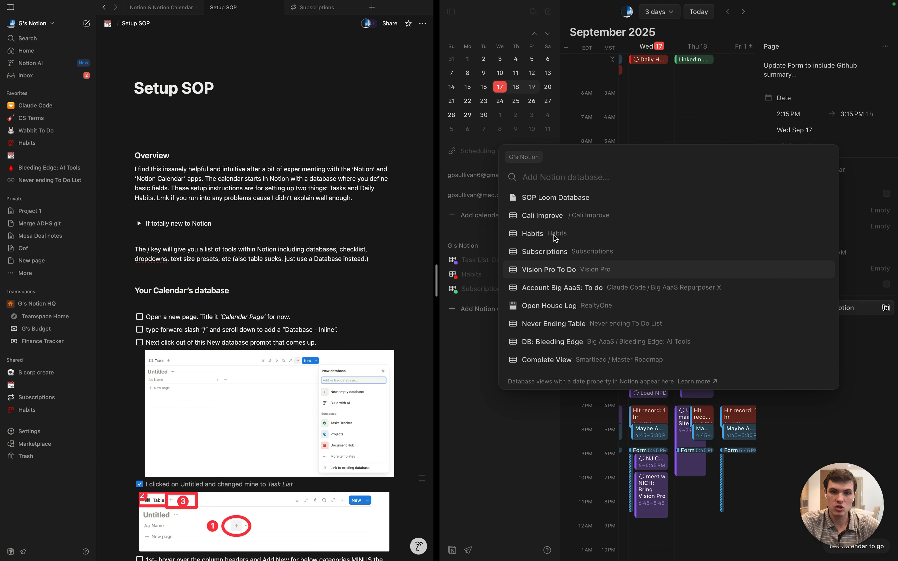
# Switch to the Notion & Notion Calendar high level page and highlight the "Notion Calendar on desktop + mobile" item under Top 2
pyautogui.click(171, 8)
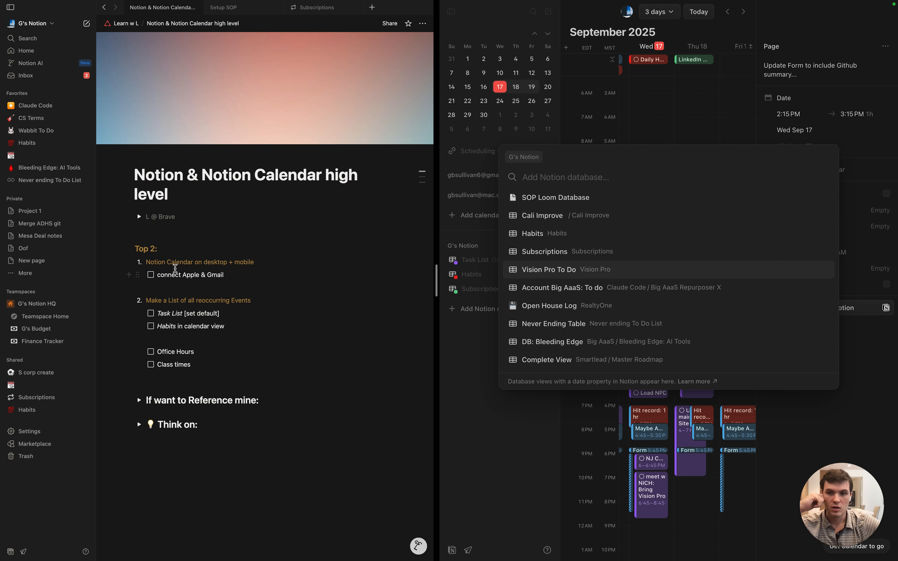
pyautogui.moveTo(147, 262); pyautogui.dragTo(254, 263)
pyautogui.click(241, 281)
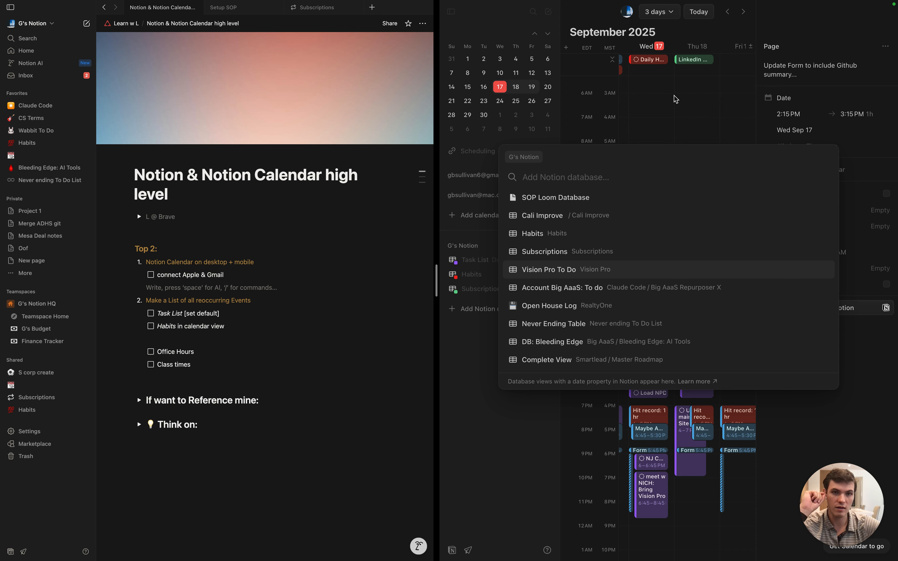
# Check off the "connect Apple & Gmail" item under "Notion Calendar on desktop + mobile"
pyautogui.click(388, 387)
pyautogui.moveTo(14, 554)
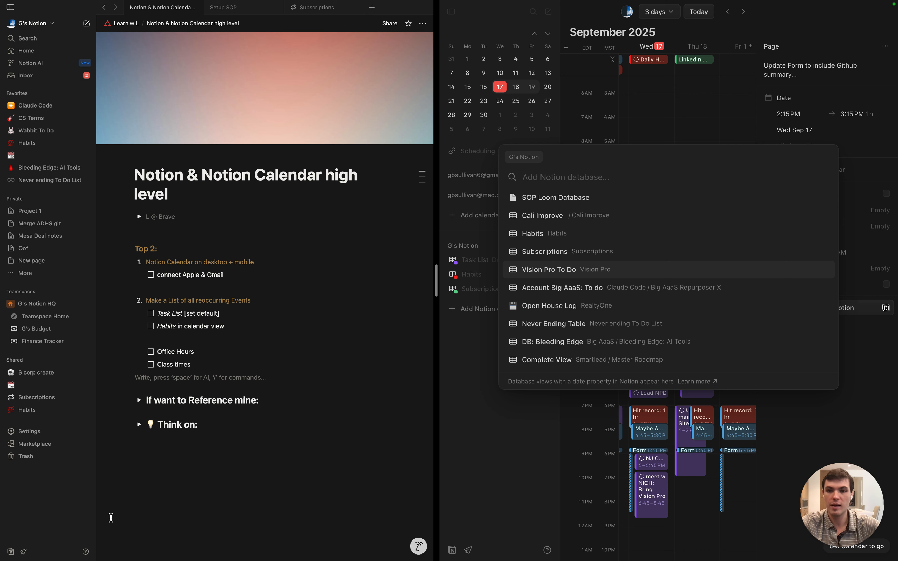
pyautogui.click(214, 288)
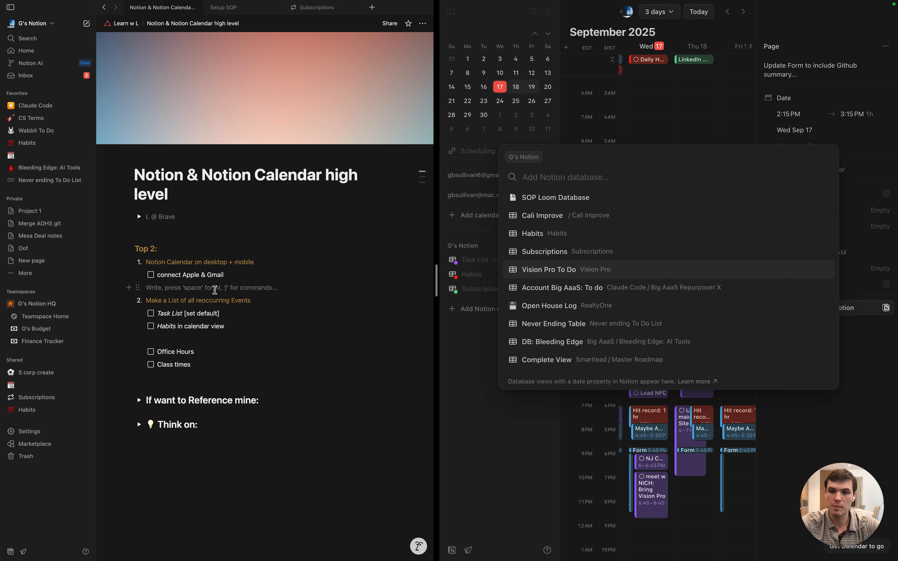
pyautogui.click(150, 275)
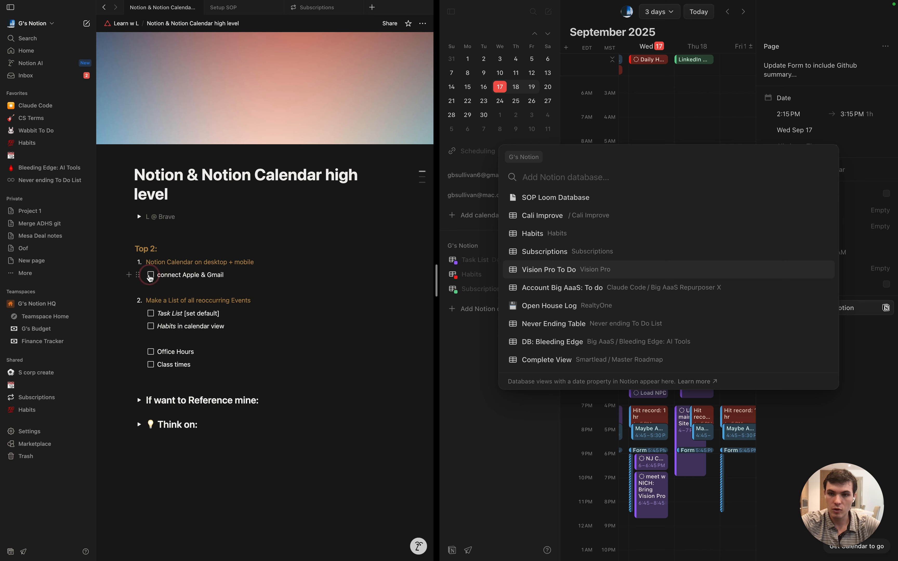
pyautogui.scroll(-1, 166, 297)
pyautogui.scroll(-2, 165, 297)
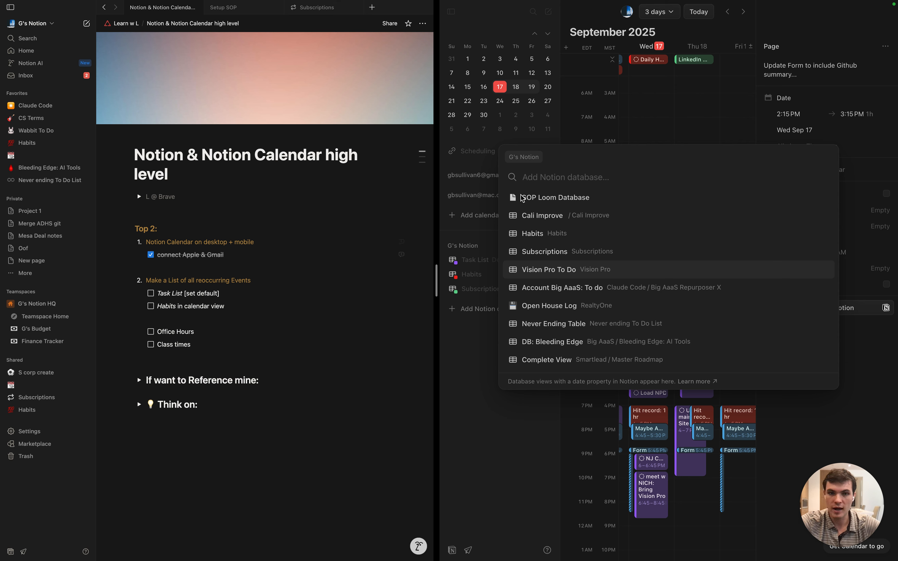
# Close the Notion database list and examine the details of the Maybe Audible and Costco events on Wed Sep 17
pyautogui.click(533, 433)
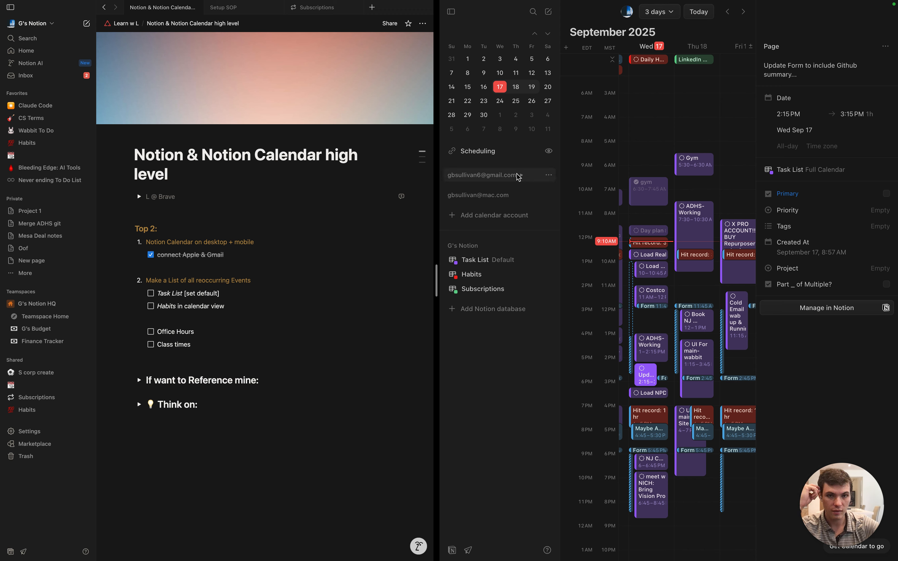
pyautogui.hscroll(-5, 677, 245)
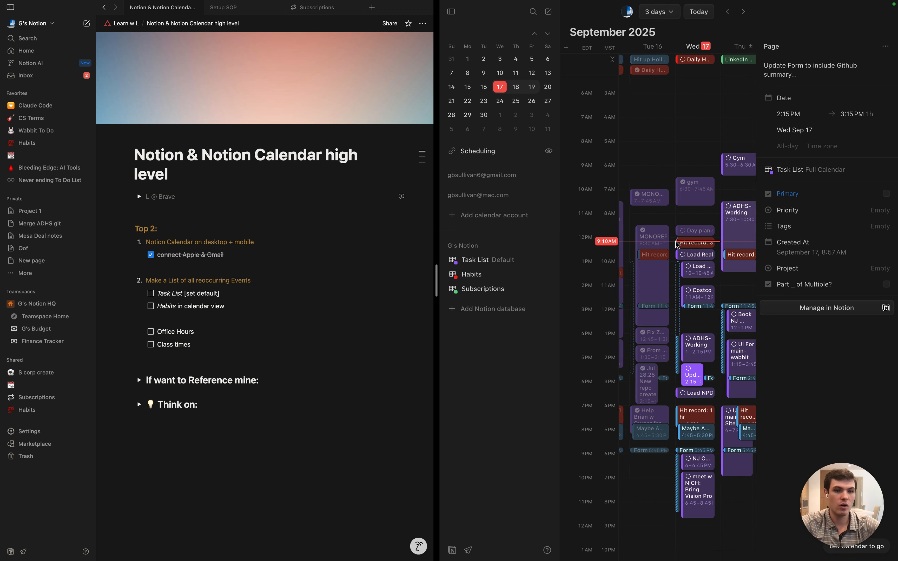
pyautogui.hscroll(5, 676, 245)
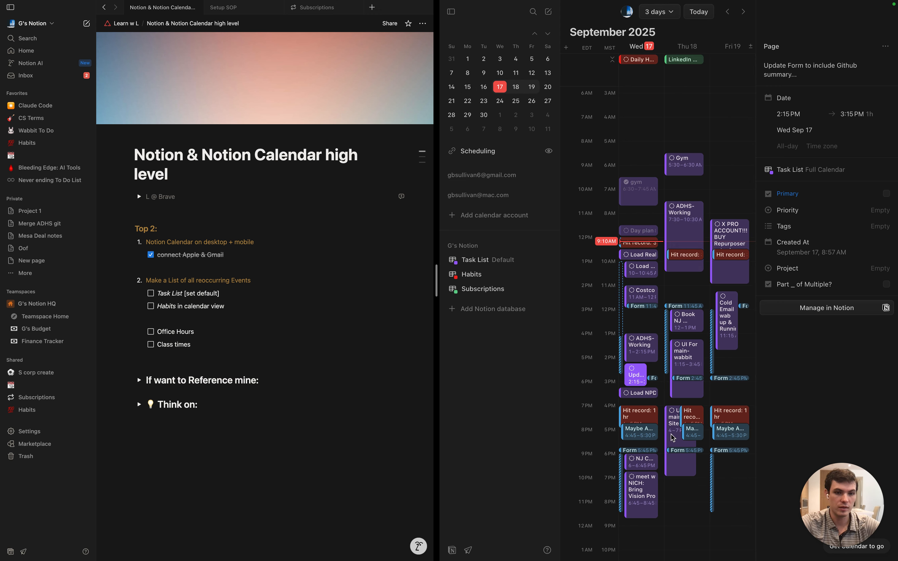
pyautogui.click(639, 437)
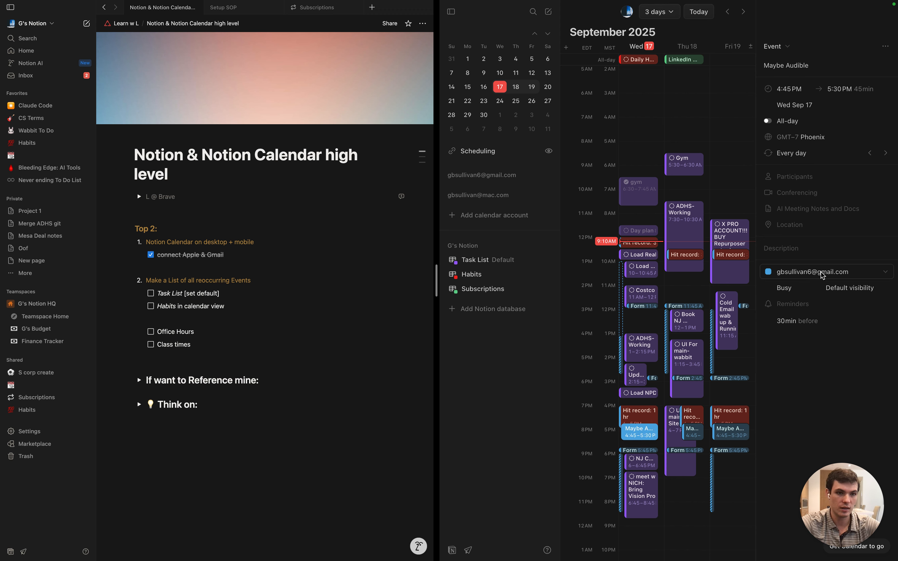
pyautogui.click(814, 275)
pyautogui.click(828, 362)
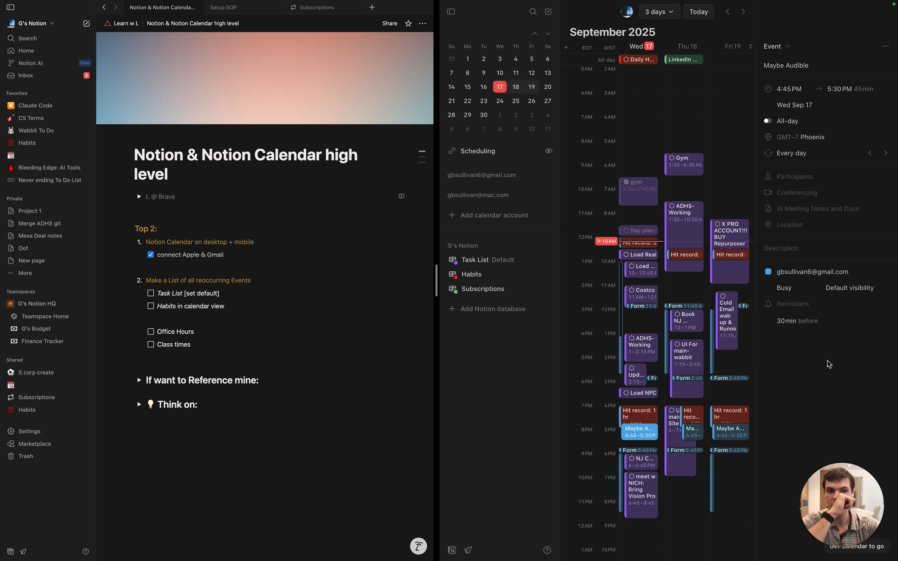
pyautogui.press('Escape')
pyautogui.click(637, 291)
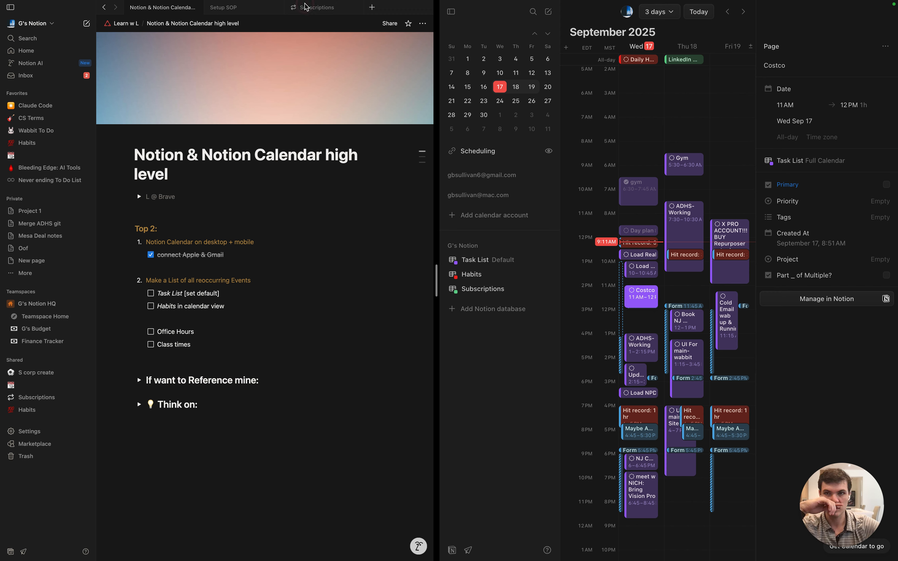
# Show the Subscriptions table and set the Card of the LinkedIn Gold calendar event on Thu Sep 18 to FirstBank
pyautogui.click(691, 61)
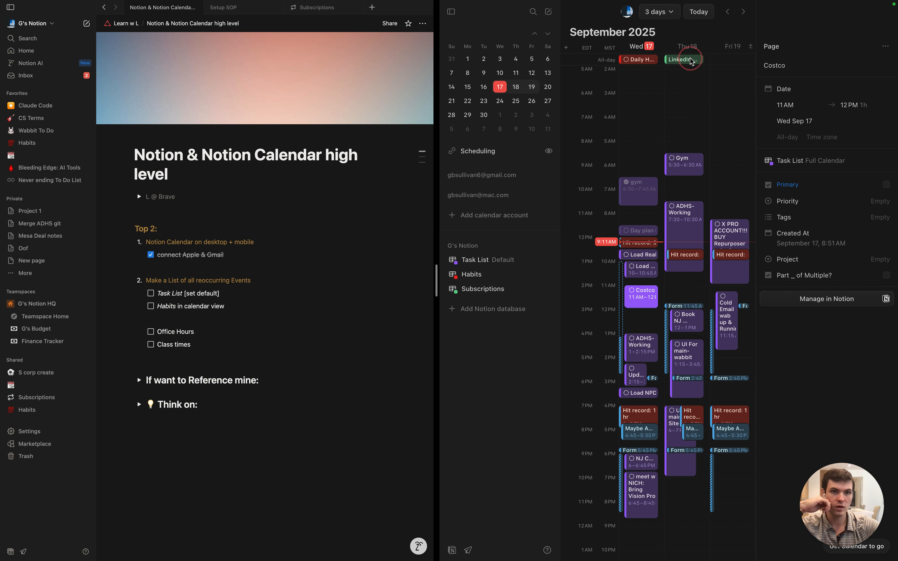
pyautogui.click(309, 8)
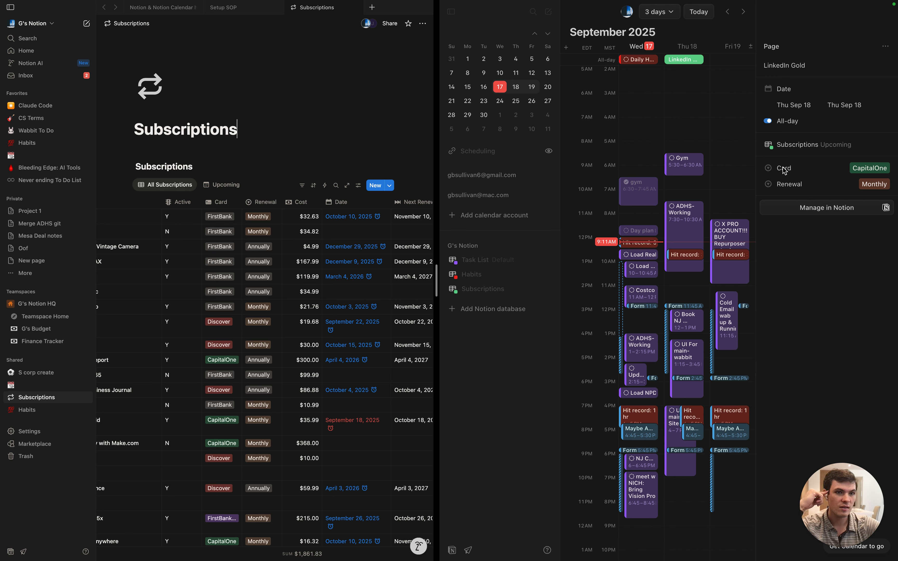
pyautogui.click(827, 168)
pyautogui.click(865, 170)
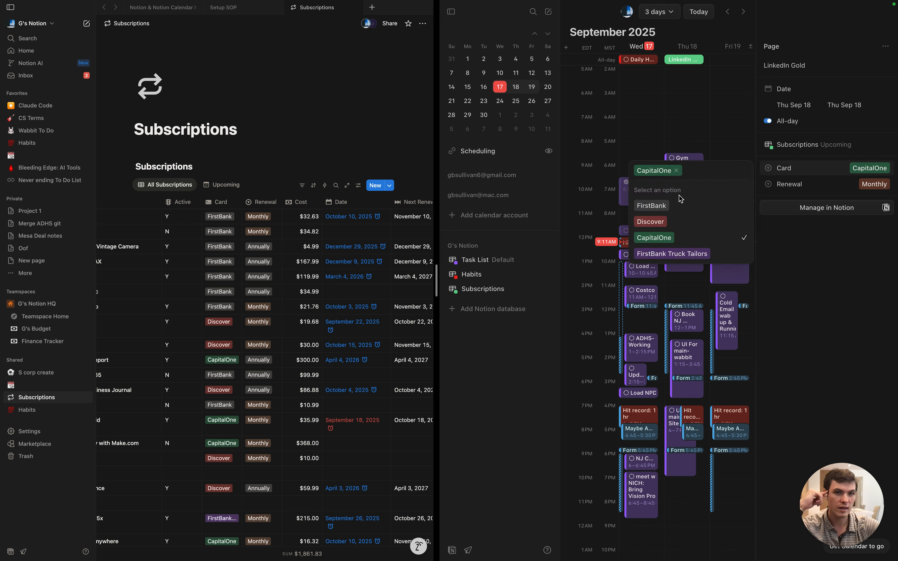
pyautogui.click(660, 207)
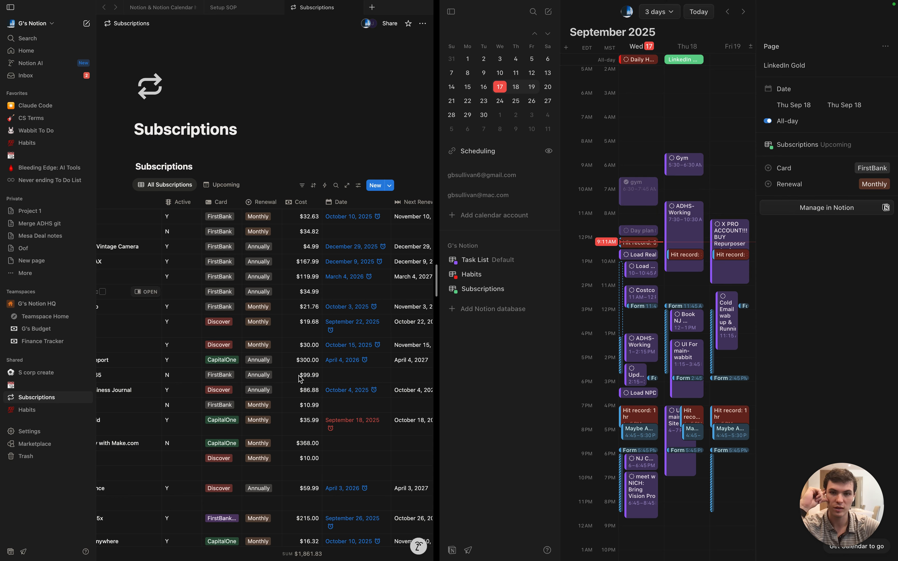
# Change the Card of the LinkedIn Gold row in the Subscriptions table to CapitalOne
pyautogui.scroll(-5, 301, 378)
pyautogui.hscroll(-3, 299, 377)
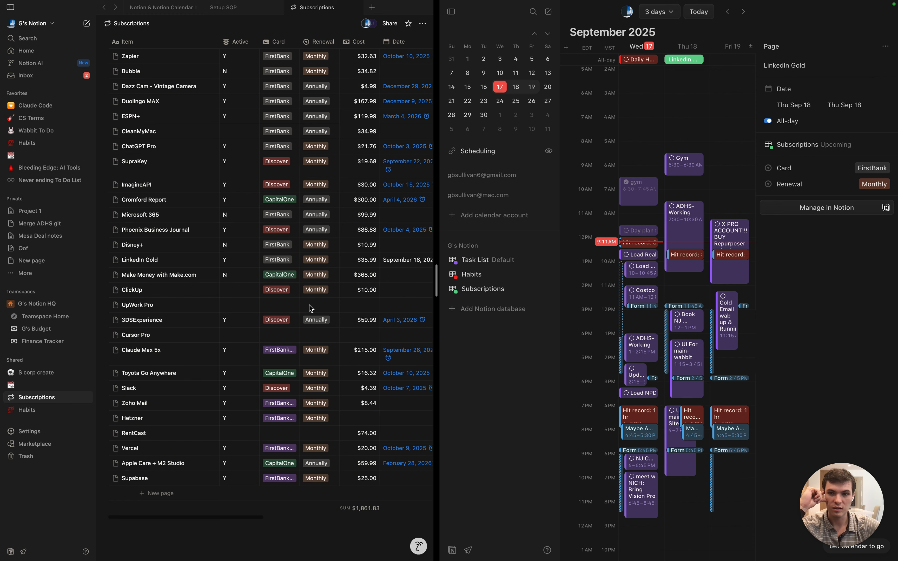
pyautogui.hscroll(-2, 309, 305)
pyautogui.scroll(2, 299, 308)
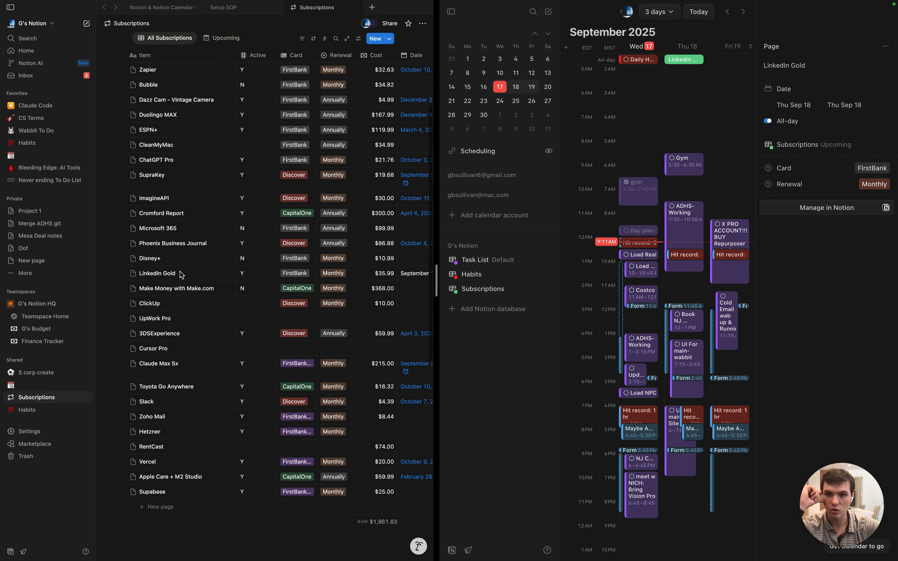
pyautogui.click(305, 275)
pyautogui.click(297, 274)
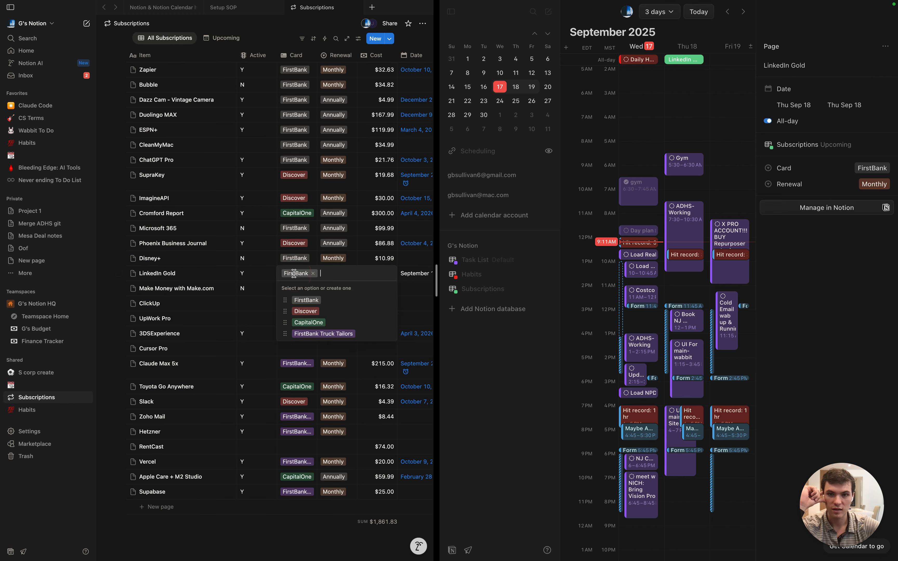
pyautogui.click(309, 322)
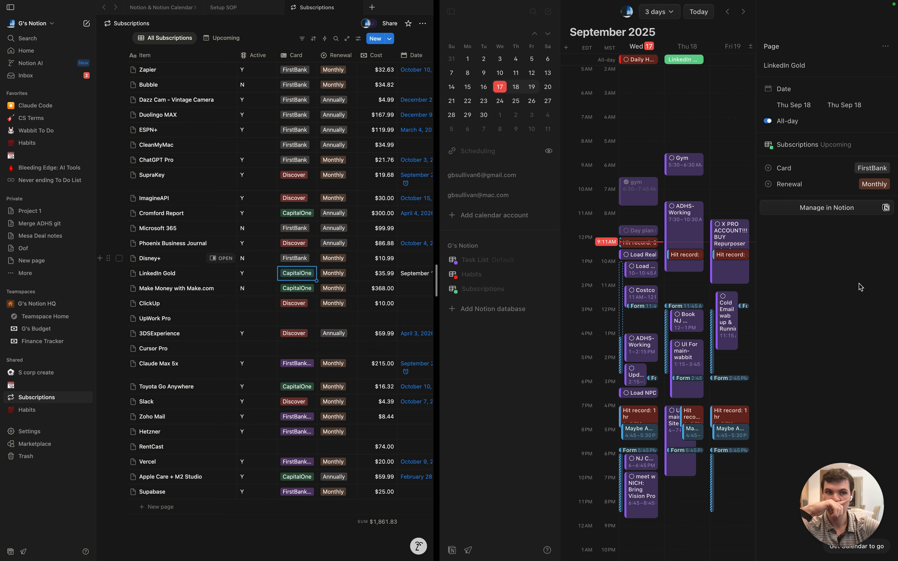
# Reopen the LinkedIn Gold calendar event and compare its Card property with the Subscriptions table
pyautogui.click(818, 336)
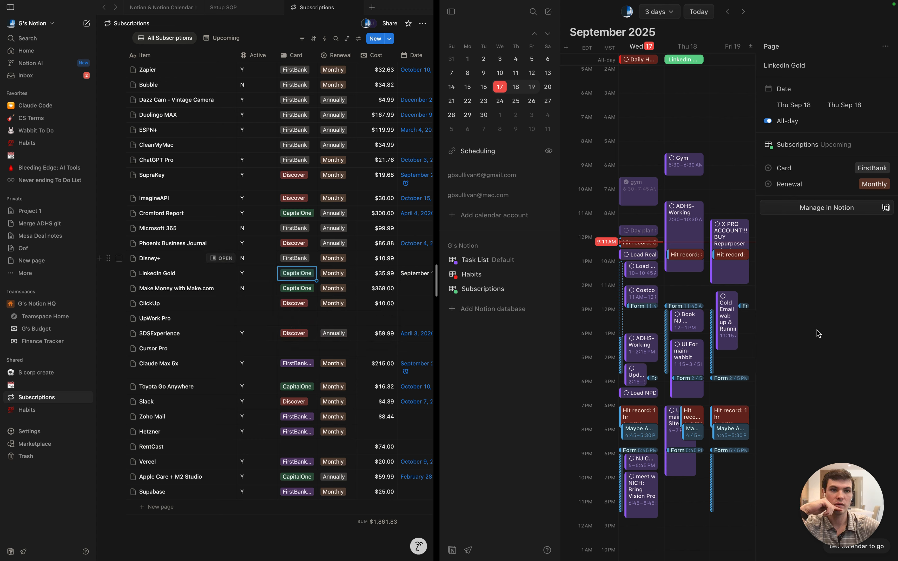
pyautogui.click(684, 192)
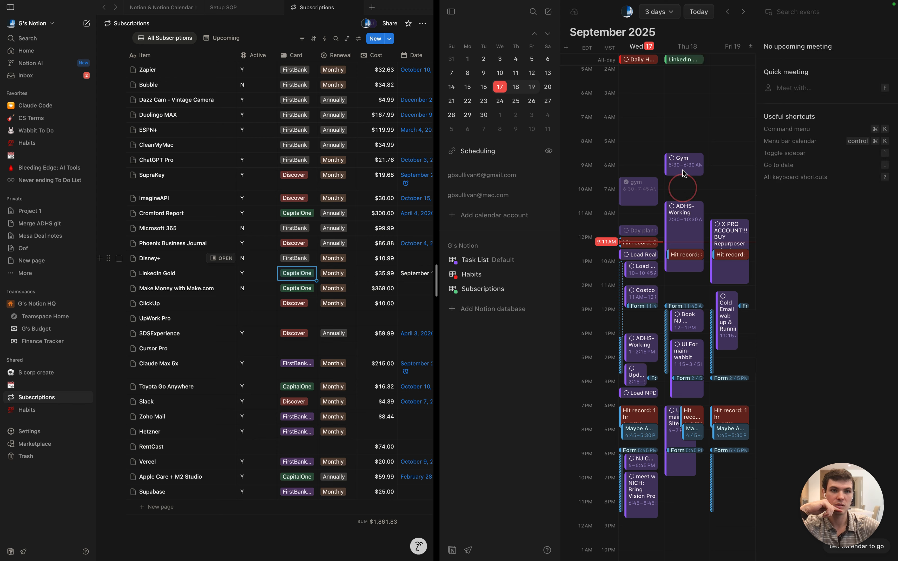
pyautogui.click(676, 61)
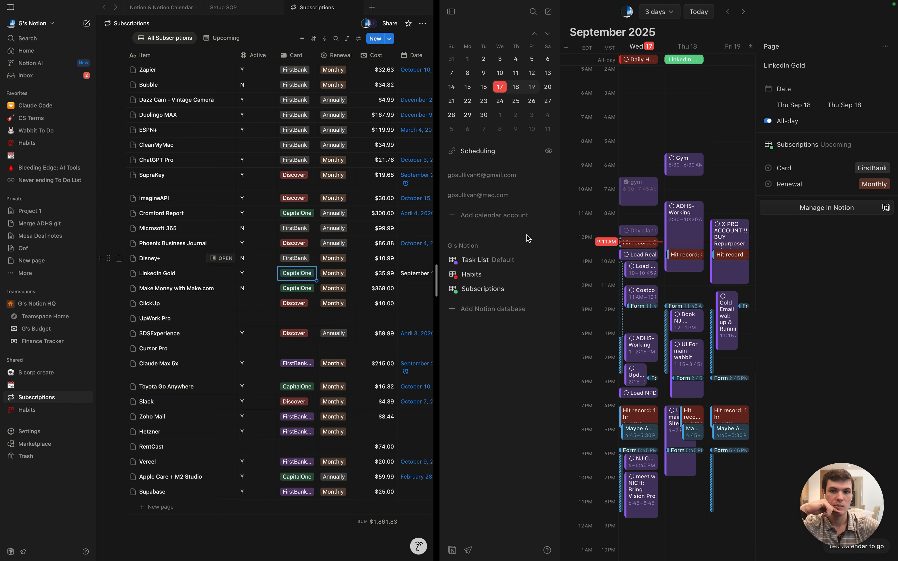
pyautogui.click(261, 538)
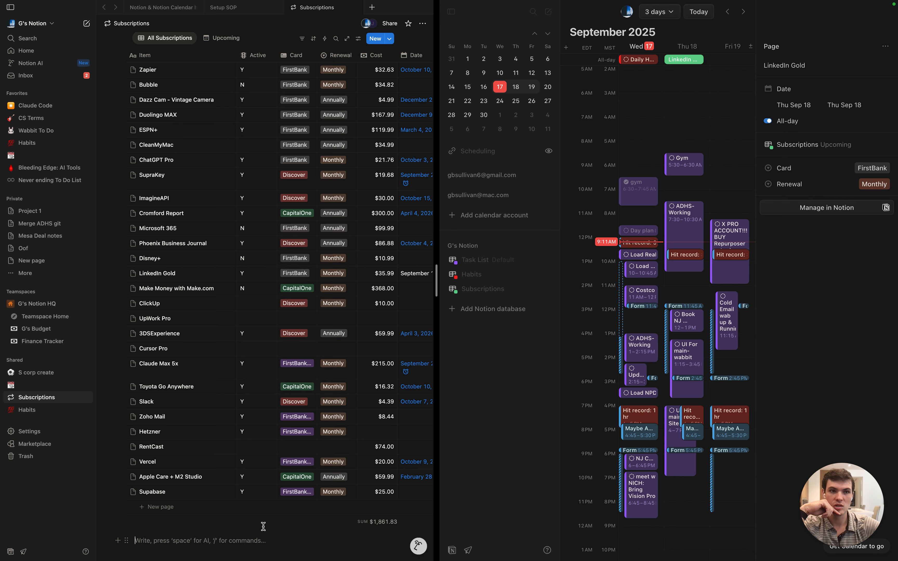
# Set the Card of the LinkedIn Gold calendar event to CapitalOne, close the event and return to the beginning of the Subscriptions page
pyautogui.click(872, 170)
pyautogui.click(873, 169)
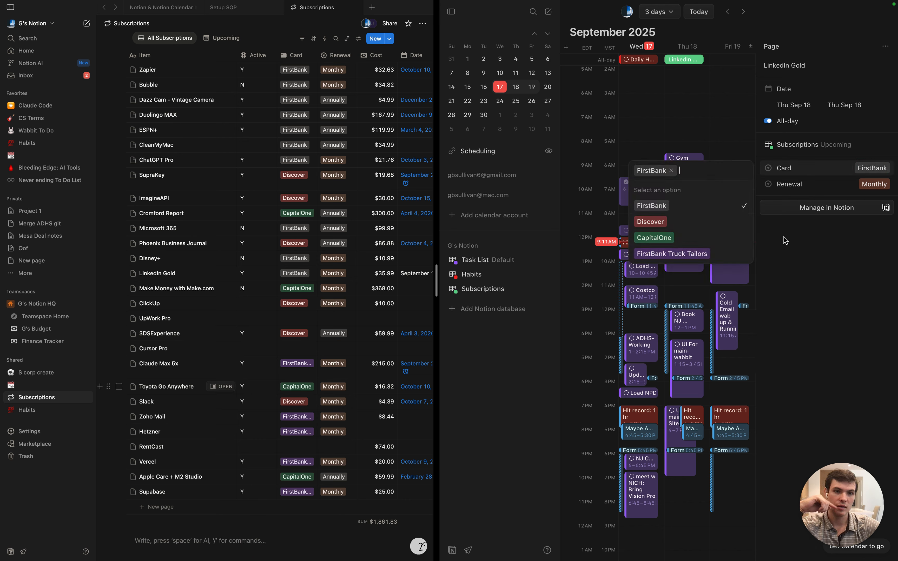
pyautogui.click(686, 234)
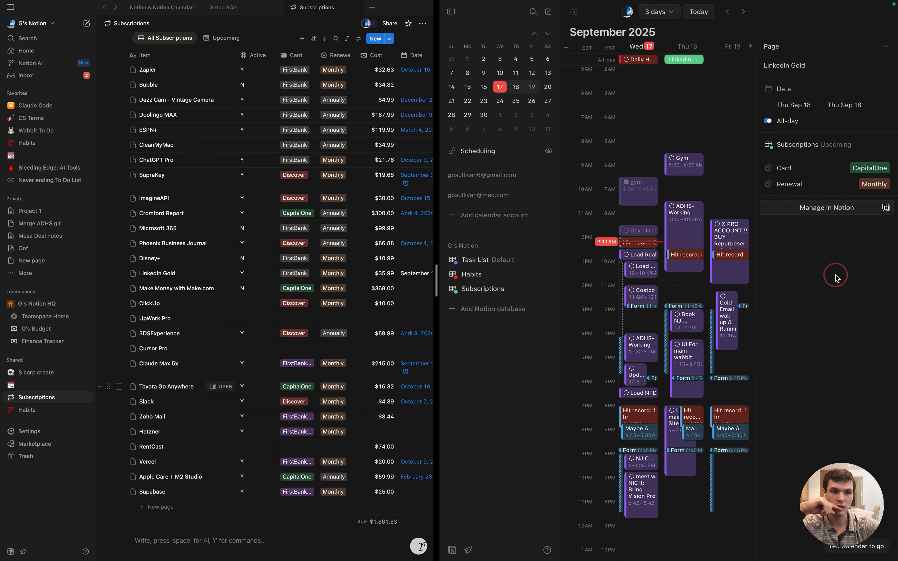
pyautogui.click(642, 146)
pyautogui.scroll(2, 177, 276)
pyautogui.scroll(3, 234, 316)
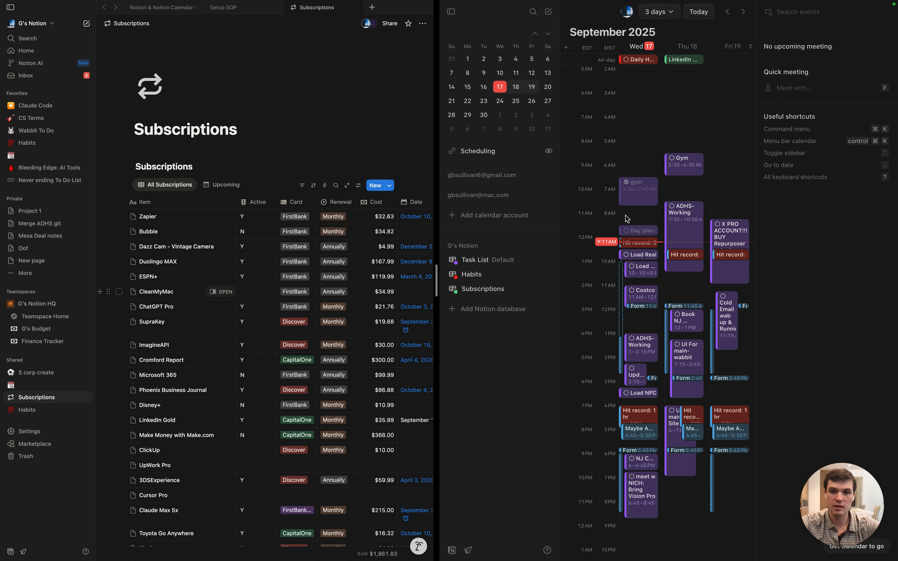
# Return to the Notion & Notion Calendar high level page and highlight the "Task List [set default]" item
pyautogui.click(162, 10)
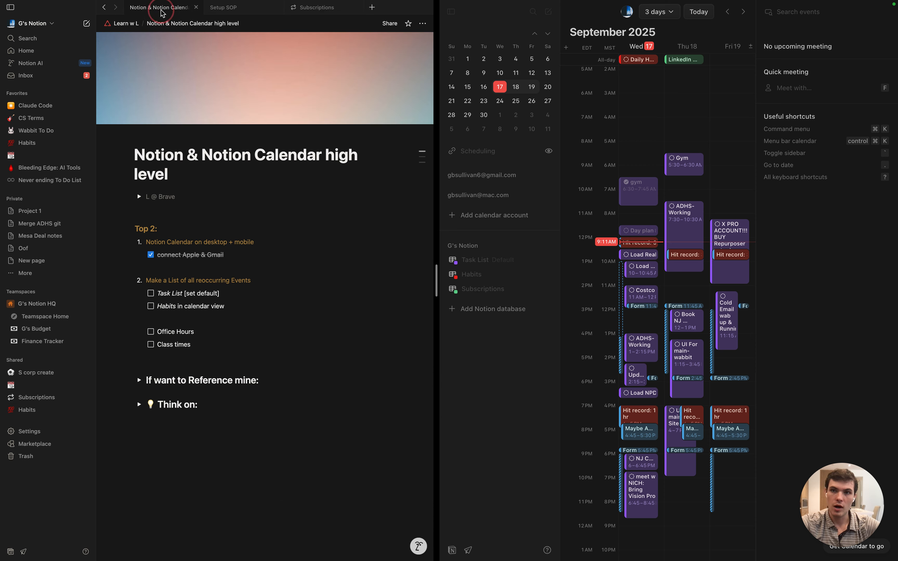
pyautogui.doubleClick(191, 255)
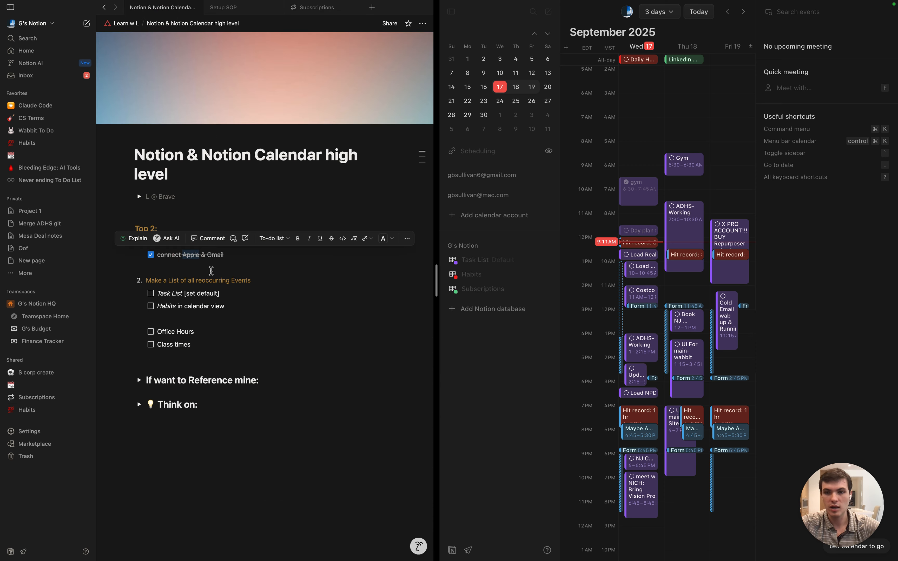
pyautogui.click(208, 302)
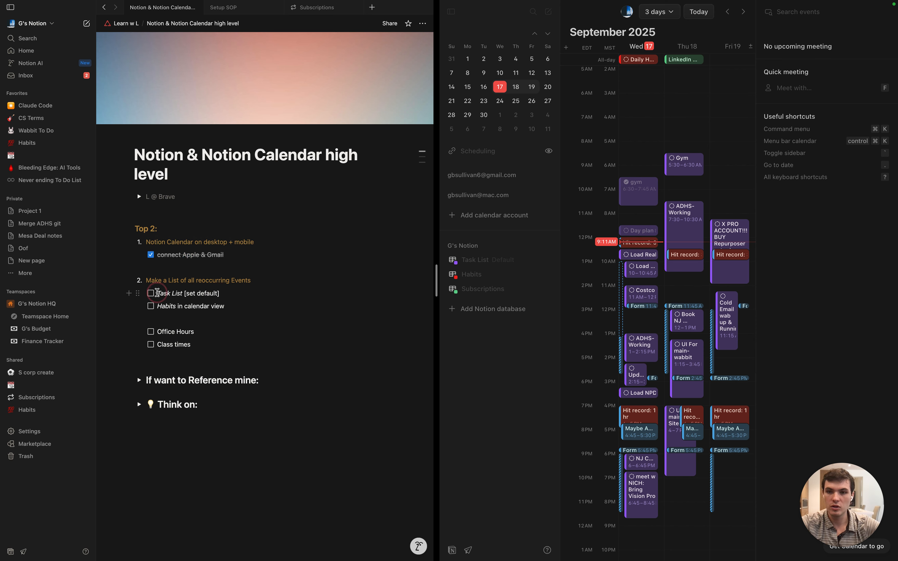
pyautogui.moveTo(158, 293); pyautogui.dragTo(241, 293)
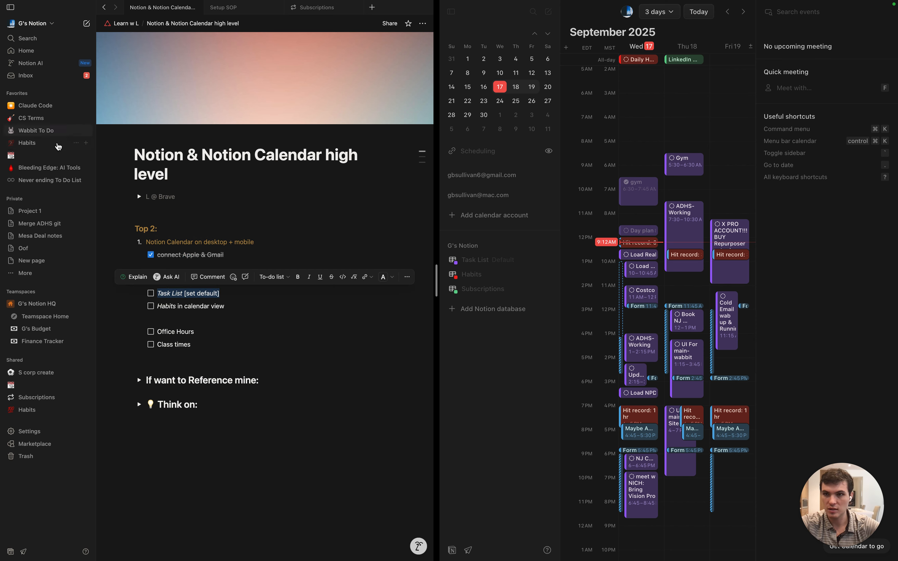
# Open the calendar-icon parent page of Setup SOP and examine the rows and columns of its Task Table
pyautogui.click(259, 13)
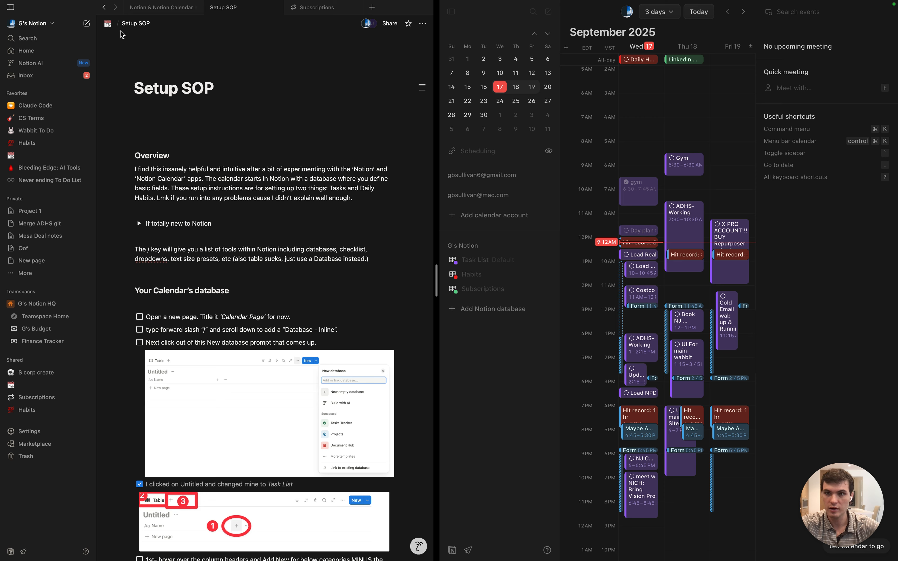
pyautogui.click(107, 24)
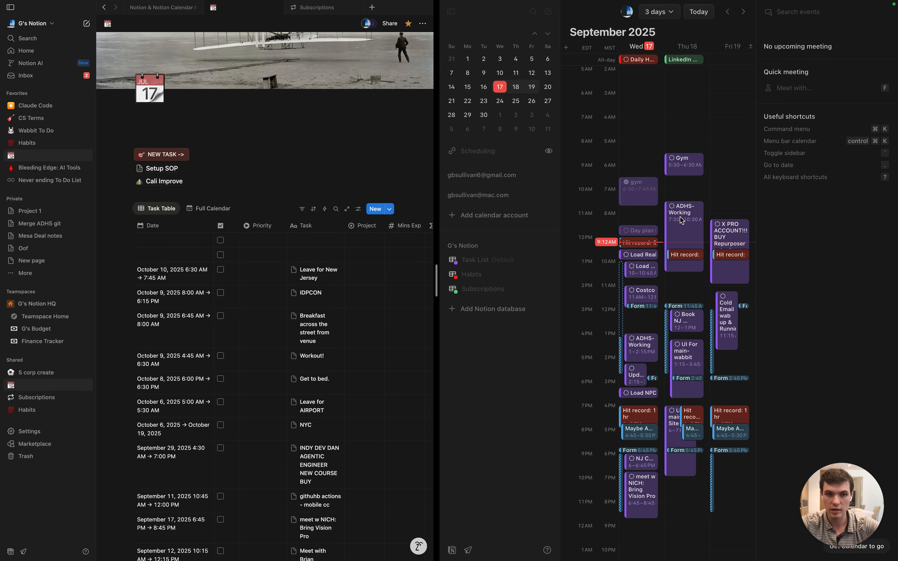
pyautogui.scroll(-10, 224, 421)
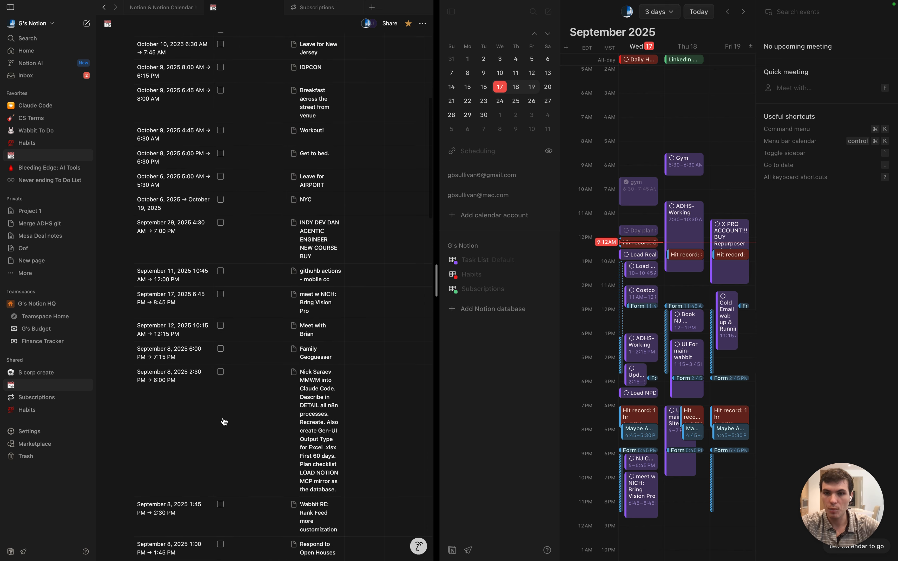
pyautogui.hscroll(2, 224, 422)
pyautogui.hscroll(8, 224, 421)
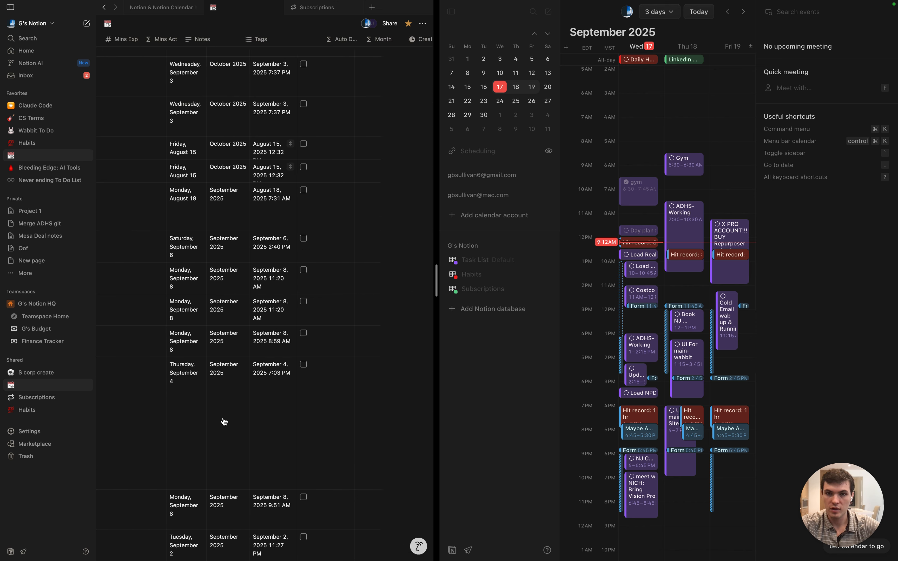
pyautogui.hscroll(-11, 224, 422)
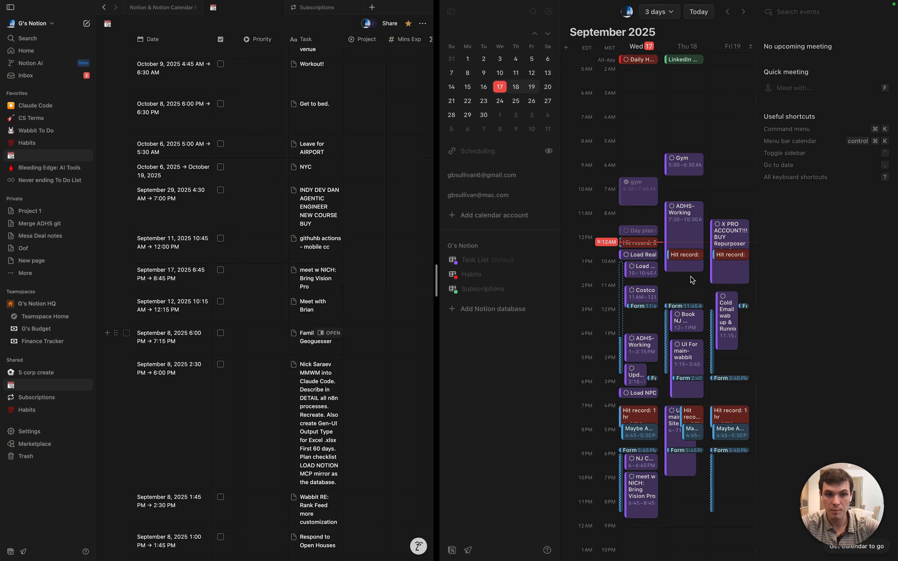
# Create a Task List calendar entry titled "THING TO DO" on Thursday, September 18, from 10:30 to 11:30 AM
pyautogui.click(678, 276)
pyautogui.moveTo(683, 275); pyautogui.dragTo(686, 296)
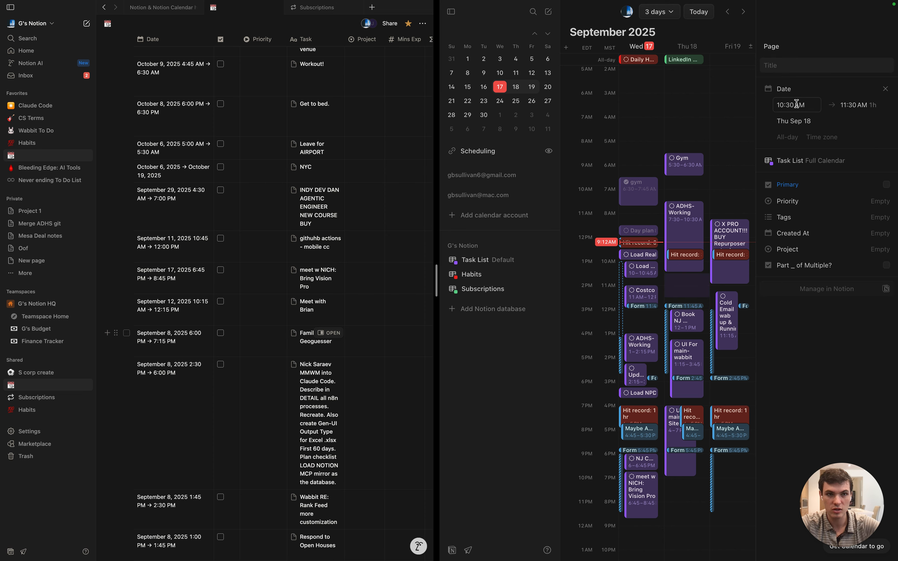
pyautogui.write('THI')
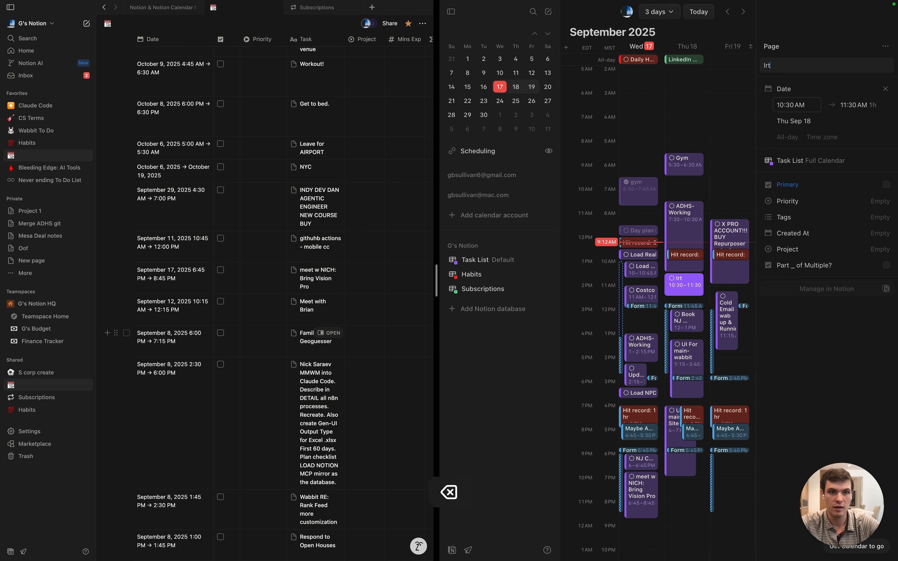
pyautogui.write('NG TO DO')
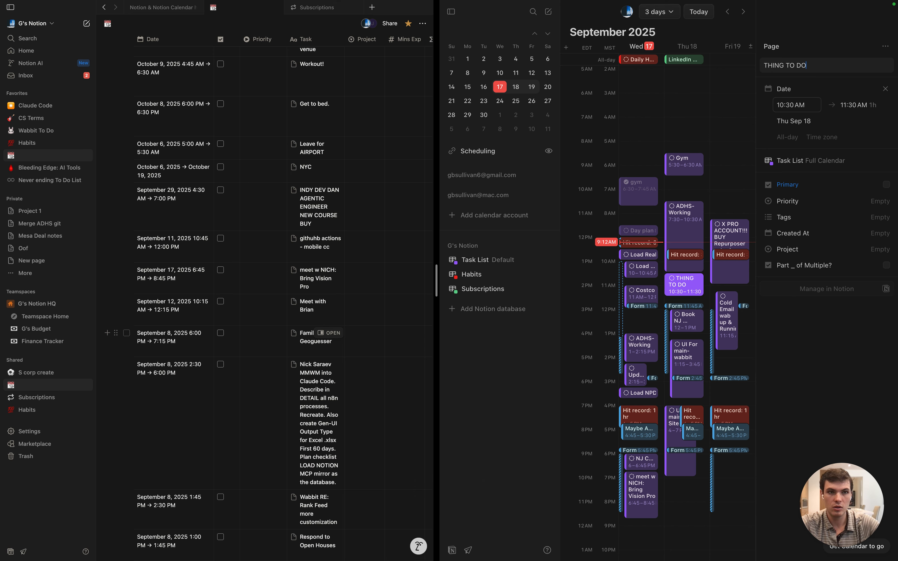
pyautogui.press('Return')
pyautogui.click(718, 162)
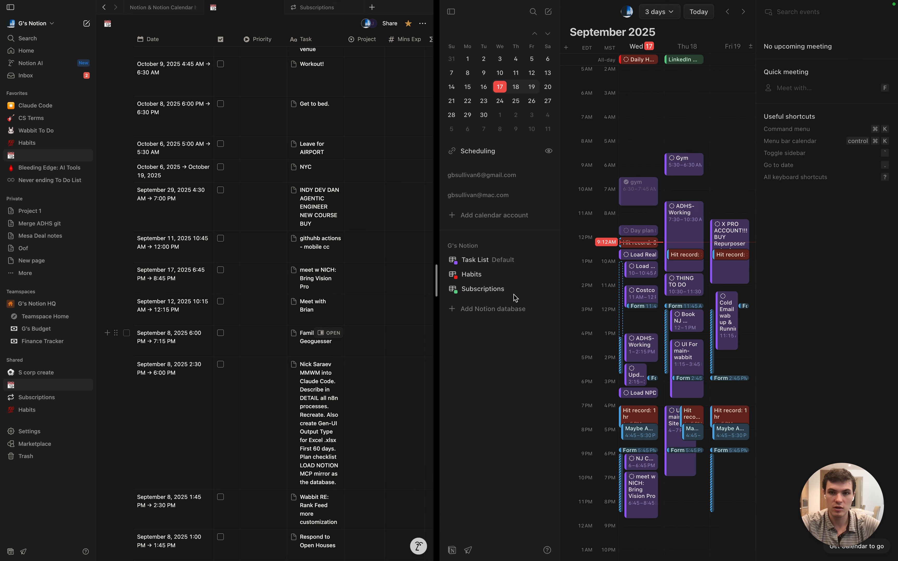
# Look through the Task Table for the new THING TO DO entry and return to the table's beginning
pyautogui.scroll(5, 282, 278)
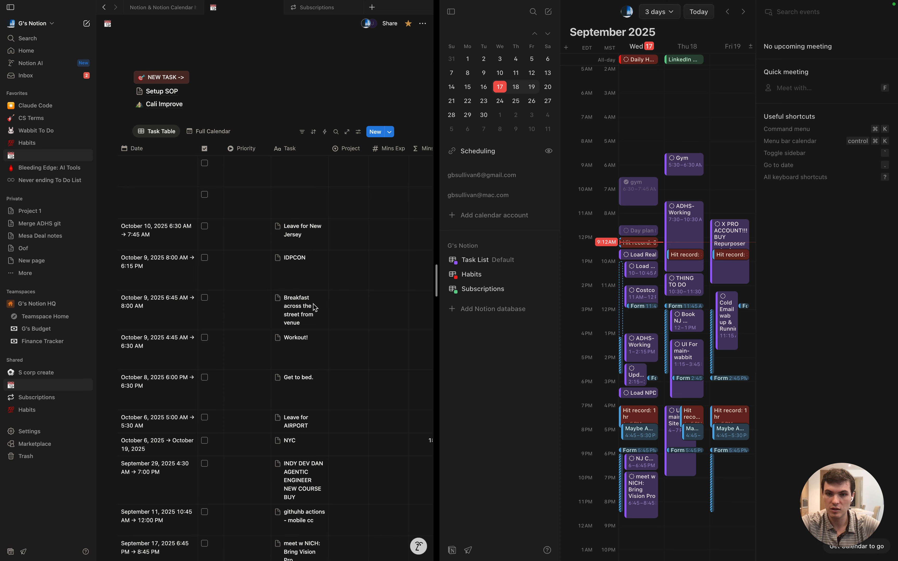
pyautogui.scroll(-2, 313, 308)
pyautogui.hscroll(2, 312, 308)
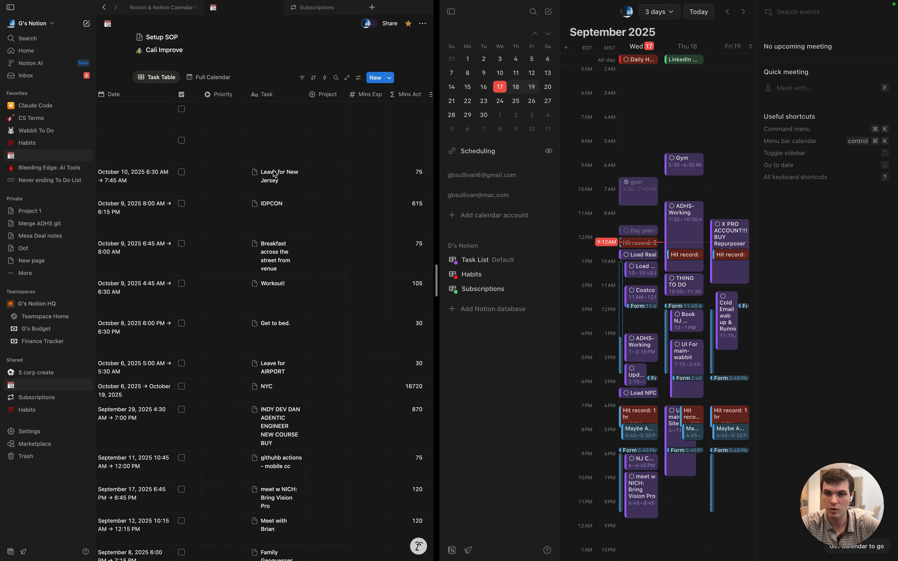
pyautogui.scroll(-12, 313, 308)
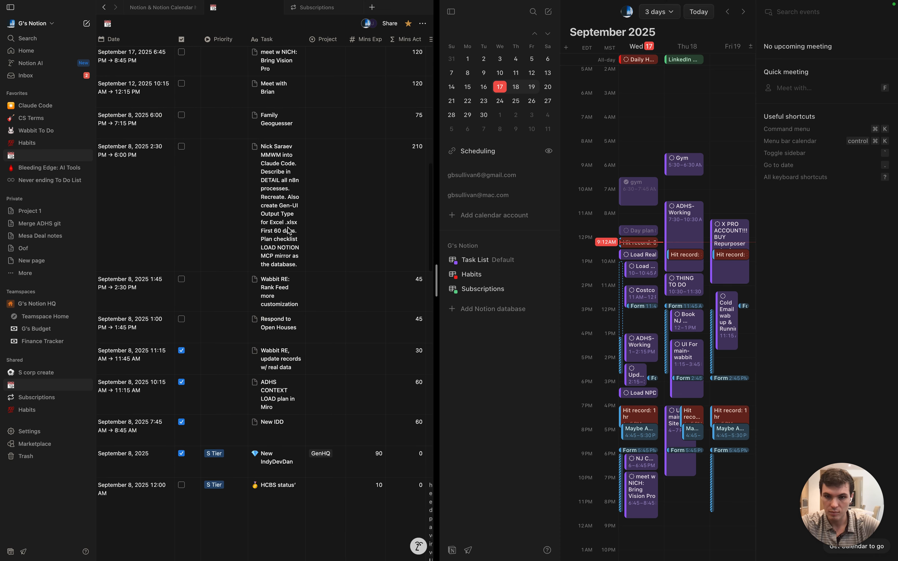
pyautogui.scroll(15, 289, 230)
pyautogui.hscroll(-2, 288, 228)
pyautogui.click(261, 401)
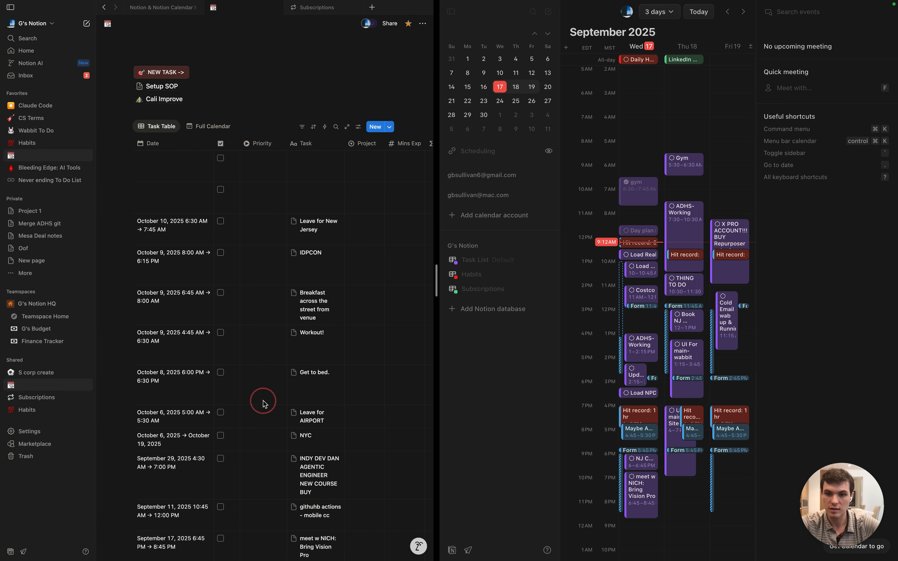
# Open Setup SOP briefly, return to its calendar-icon parent page, and search the Task Table down to its last loaded row
pyautogui.click(267, 88)
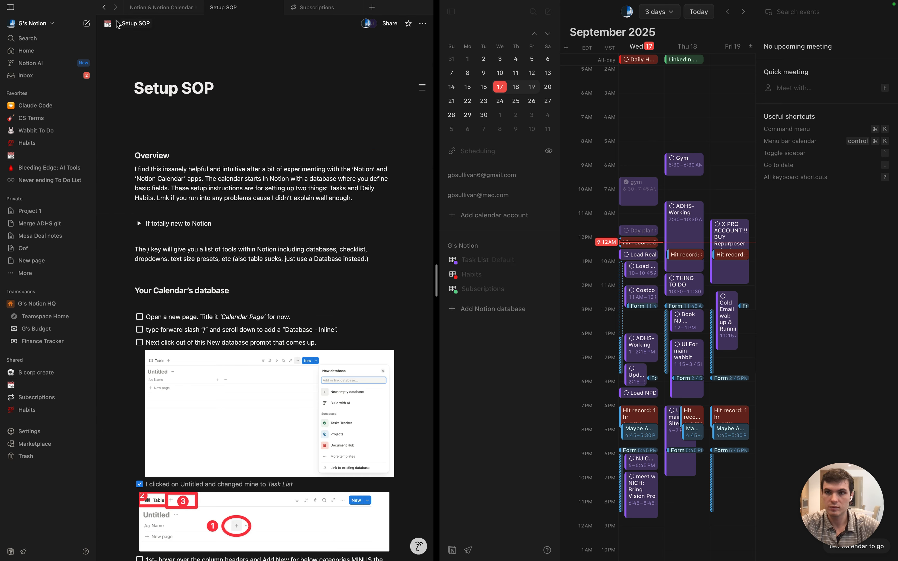
pyautogui.click(108, 24)
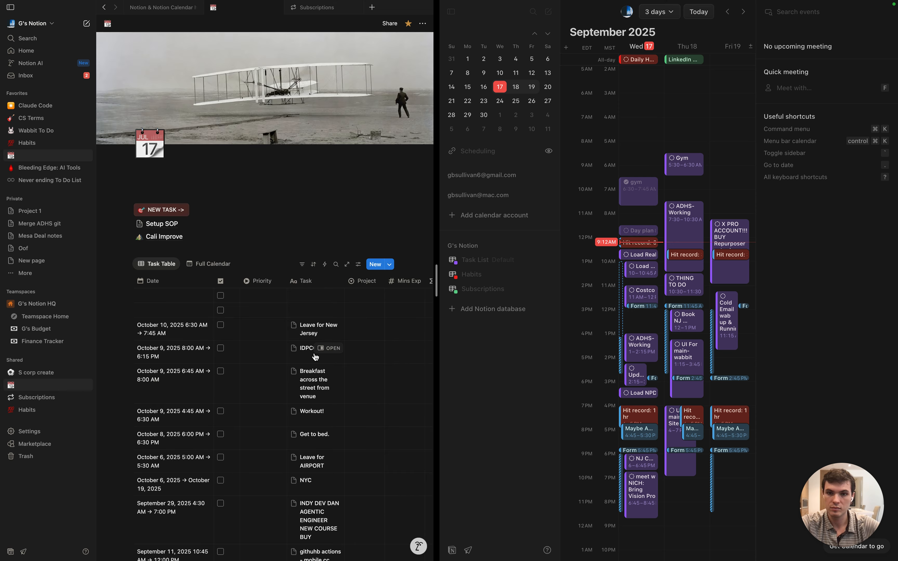
pyautogui.scroll(-3, 326, 390)
pyautogui.scroll(-10, 326, 390)
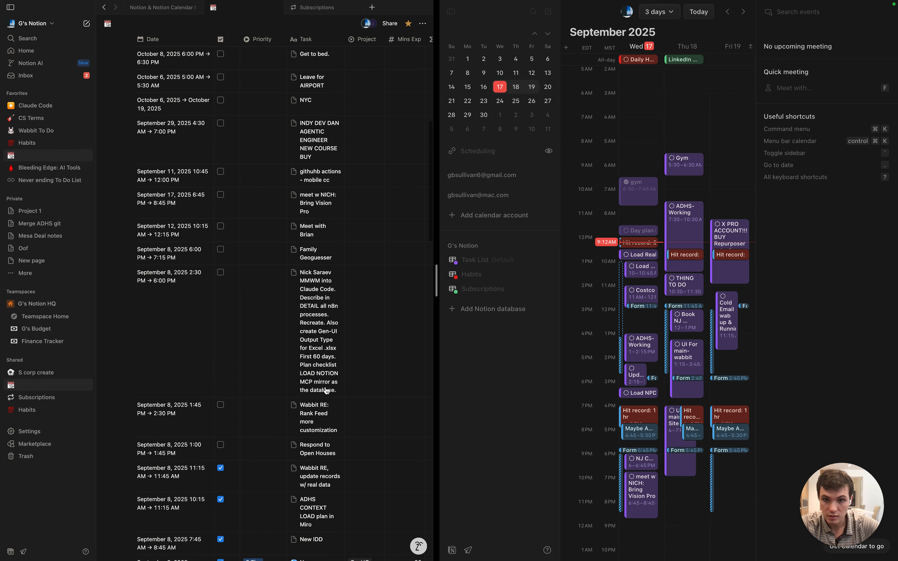
pyautogui.scroll(-6, 326, 390)
pyautogui.scroll(-10, 326, 389)
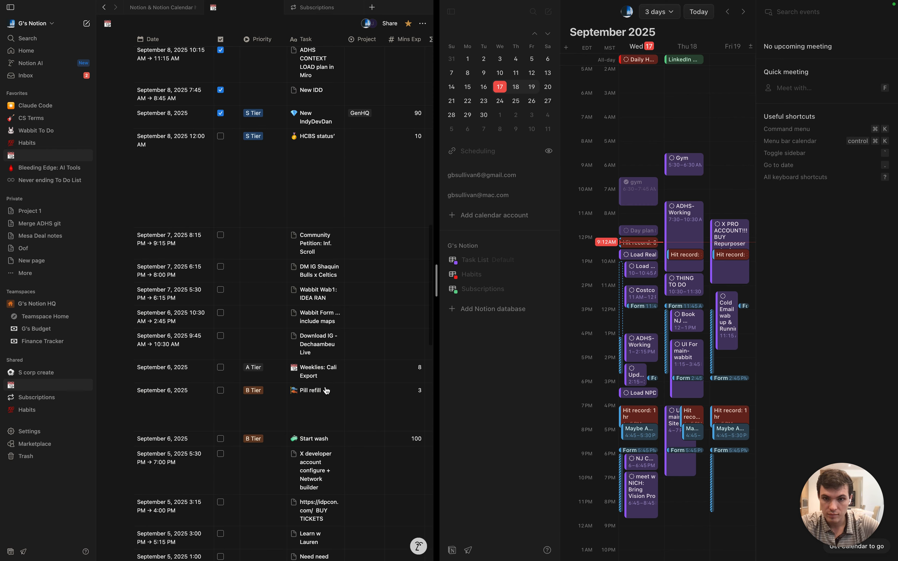
pyautogui.scroll(-11, 326, 390)
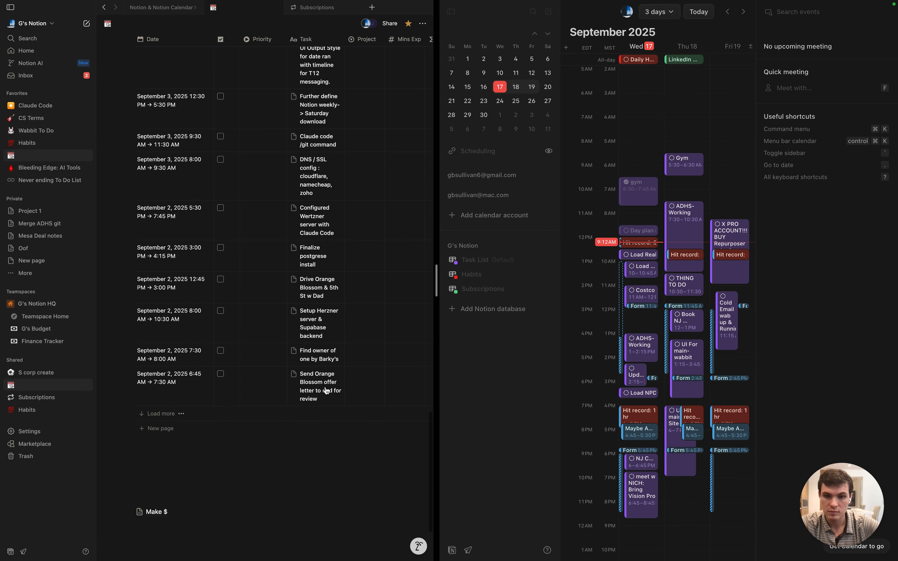
pyautogui.scroll(20, 326, 390)
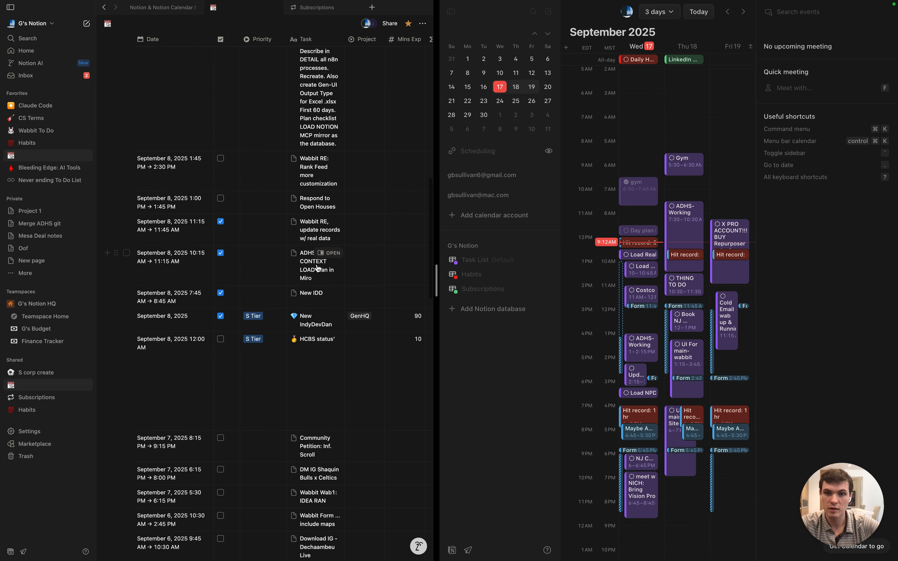
pyautogui.scroll(6, 318, 296)
pyautogui.scroll(7, 318, 296)
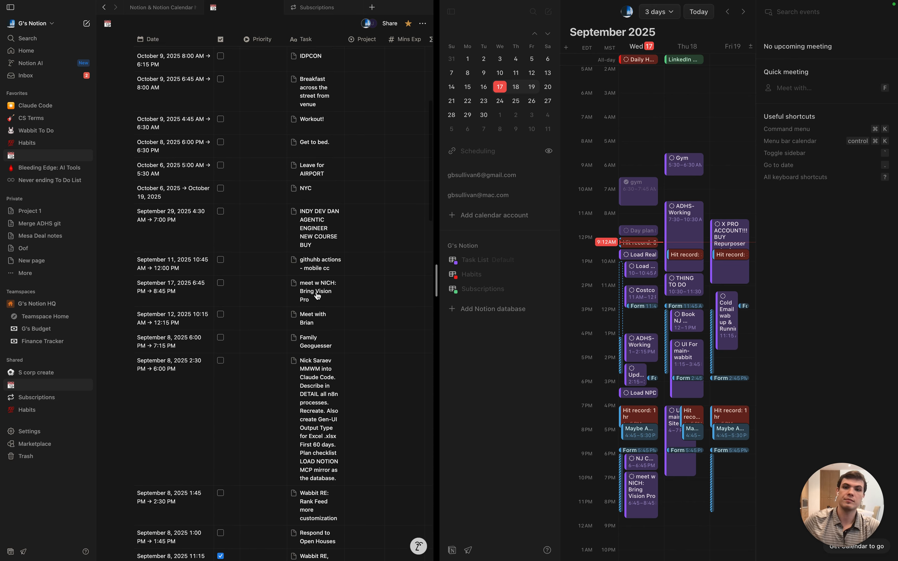
pyautogui.scroll(1, 317, 296)
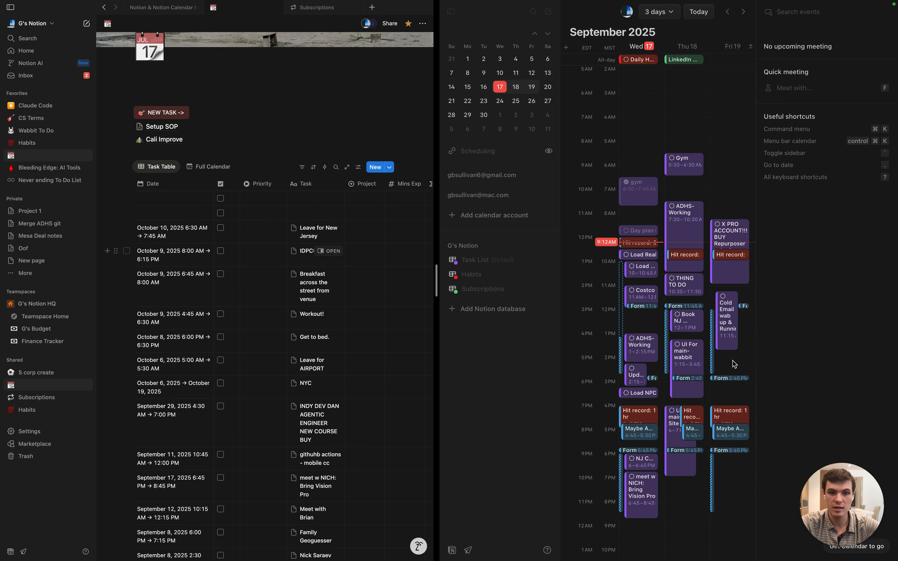
pyautogui.scroll(2, 259, 155)
pyautogui.click(248, 134)
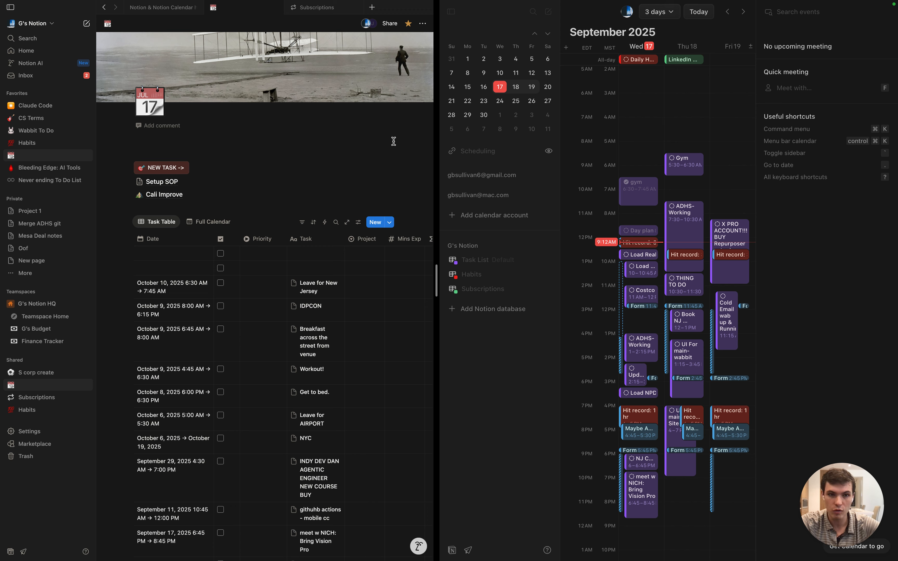
pyautogui.click(726, 203)
pyautogui.click(726, 180)
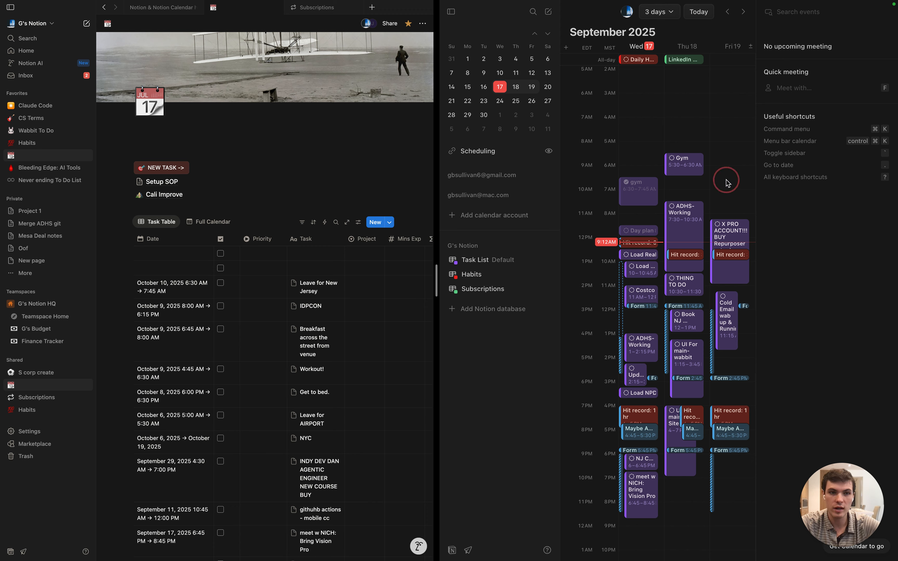
pyautogui.click(727, 203)
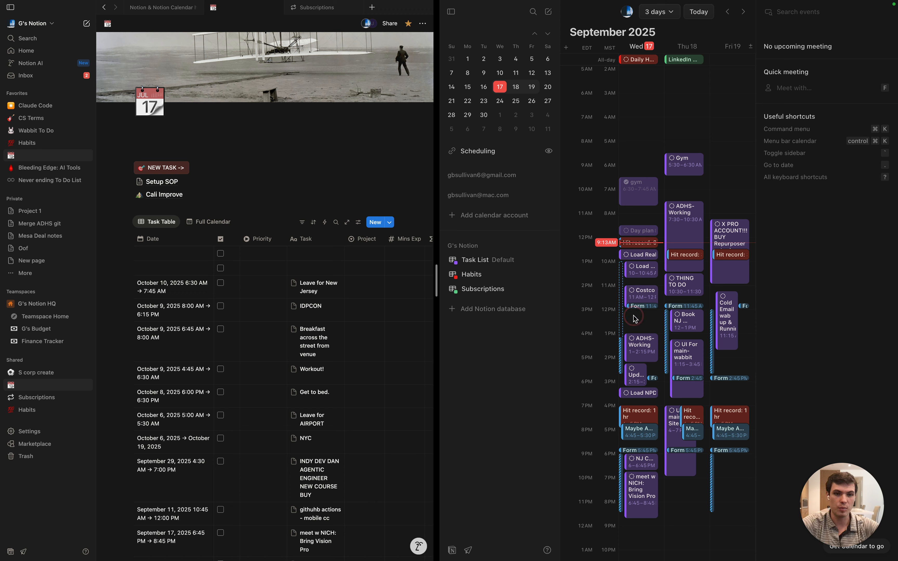
pyautogui.click(642, 317)
pyautogui.click(641, 325)
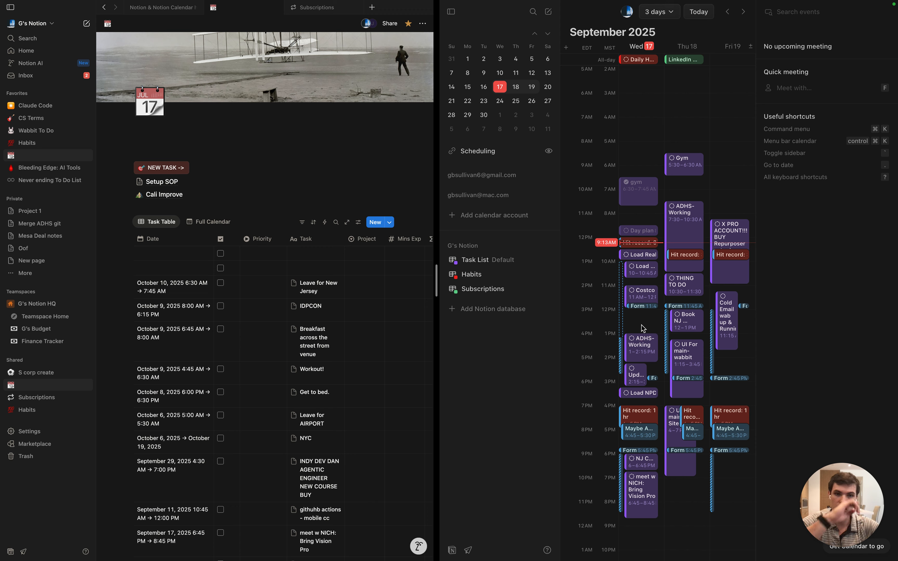
pyautogui.hscroll(-1, 641, 326)
pyautogui.hscroll(1, 642, 325)
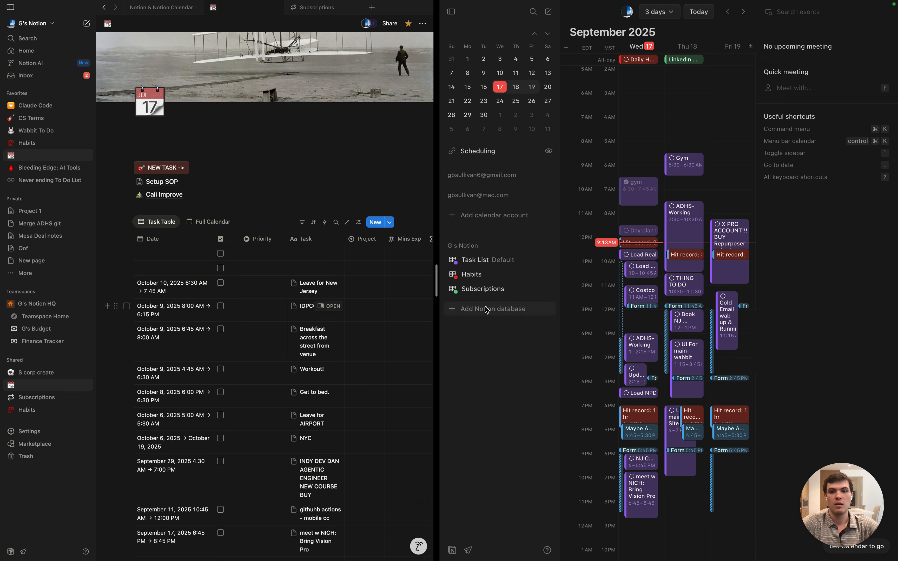
# Open the Setup SOP page and check off the first three to-dos under "Your Calendar's database"
pyautogui.click(249, 259)
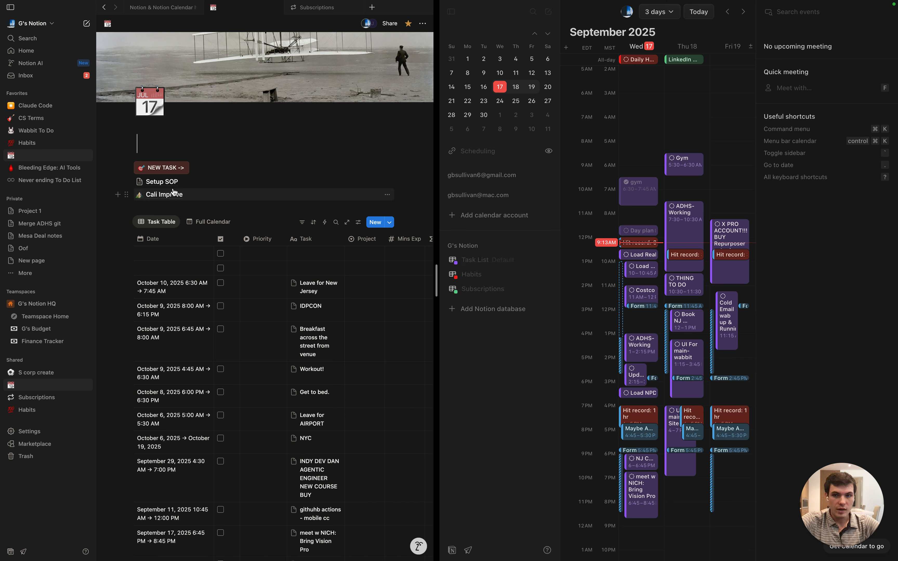
pyautogui.click(161, 181)
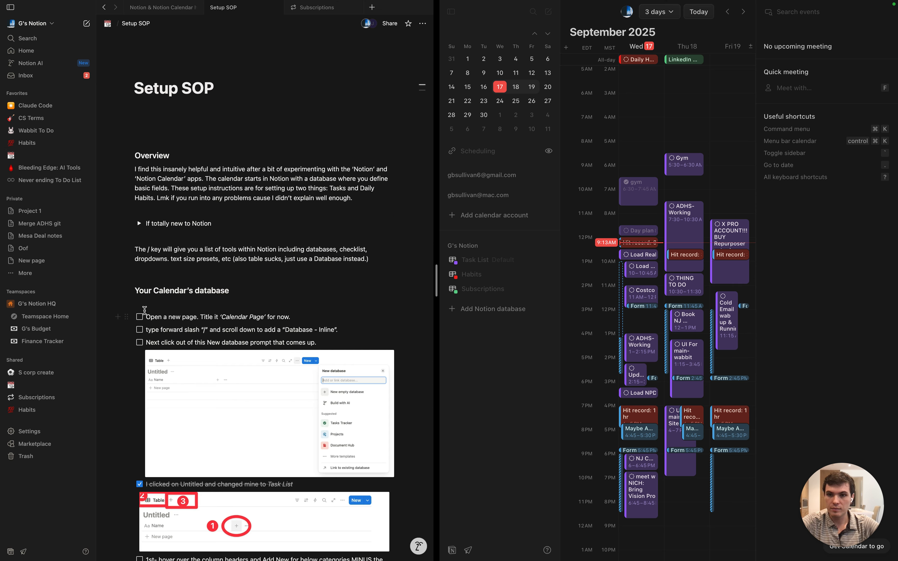
pyautogui.click(139, 317)
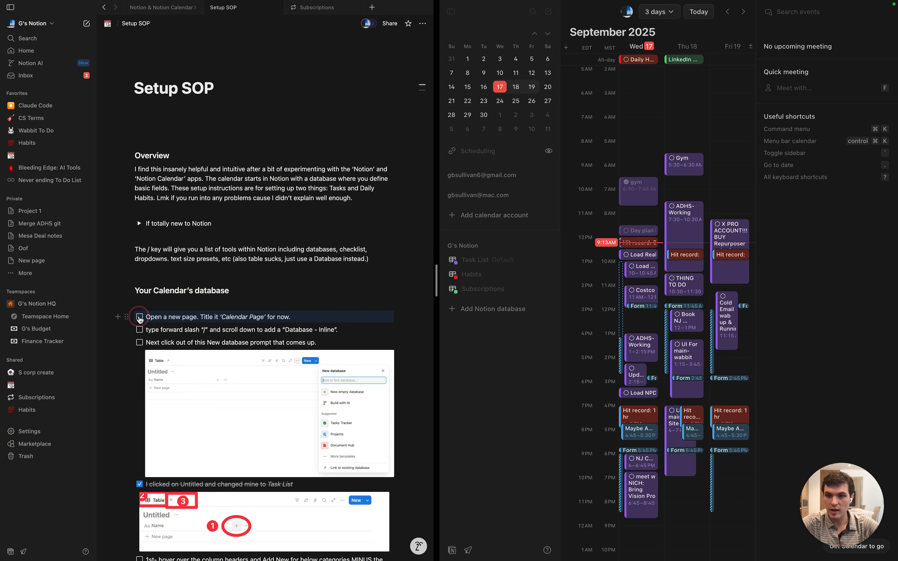
pyautogui.scroll(-2, 140, 320)
pyautogui.click(140, 257)
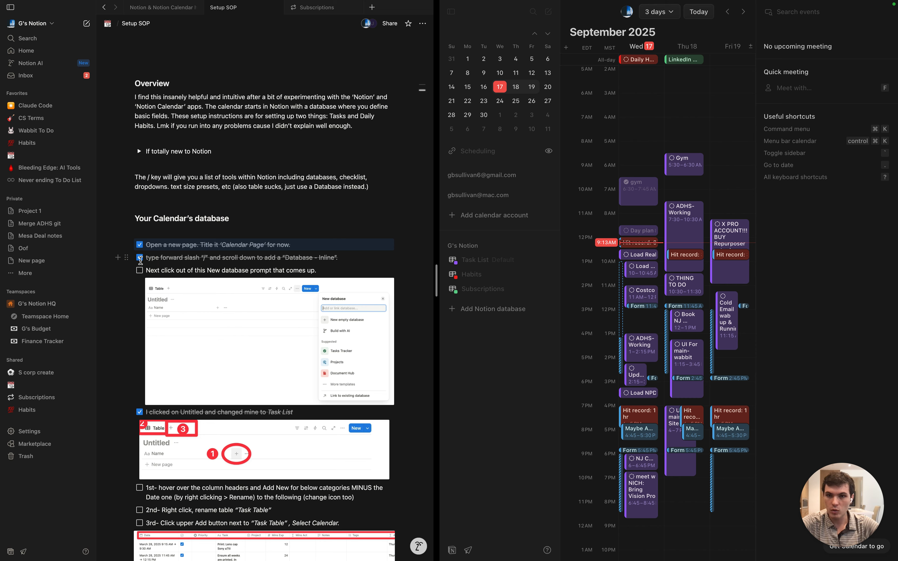
pyautogui.click(140, 271)
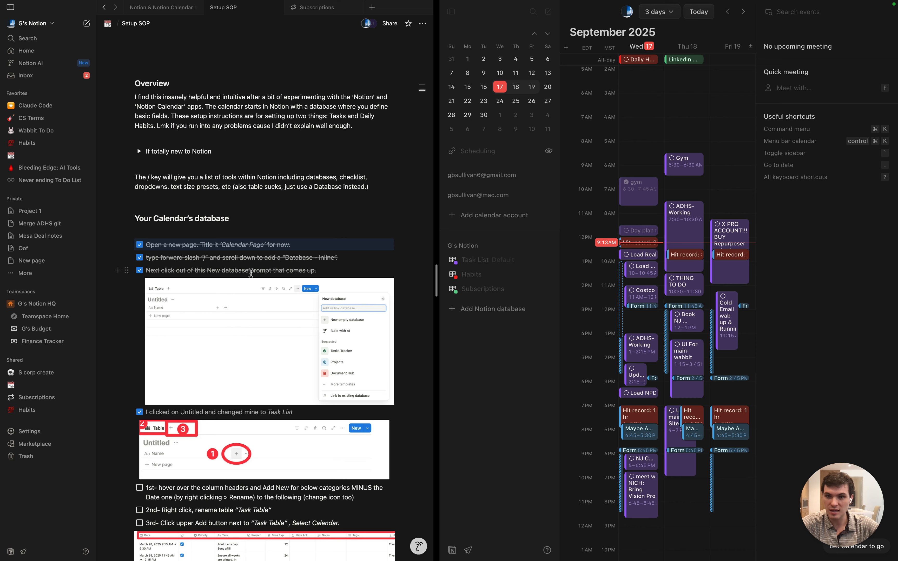
# Check off the 1st, 2nd and 3rd table setup to-dos covering column headers, the Task Table name and the Calendar view
pyautogui.scroll(-5, 251, 273)
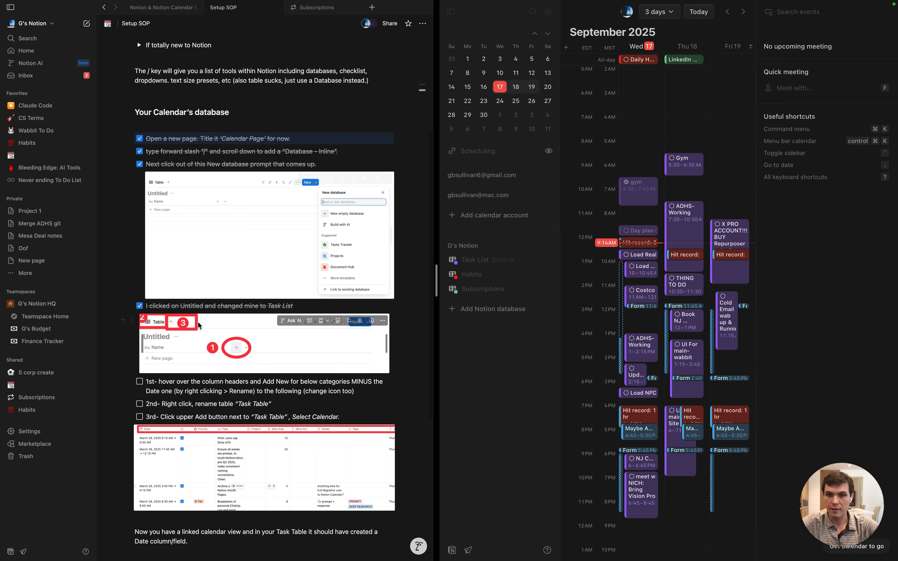
pyautogui.scroll(-2, 155, 227)
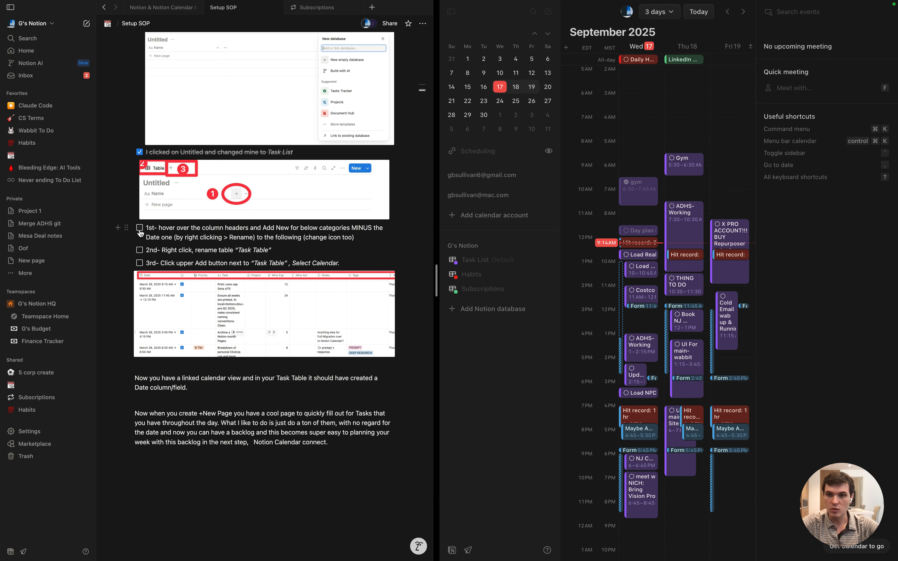
pyautogui.tripleClick(215, 234)
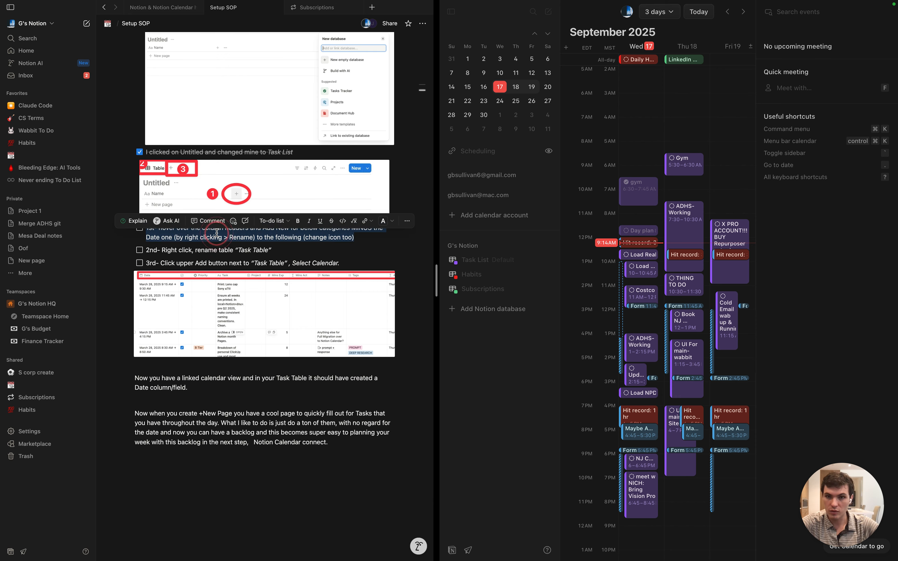
pyautogui.click(246, 248)
pyautogui.click(349, 234)
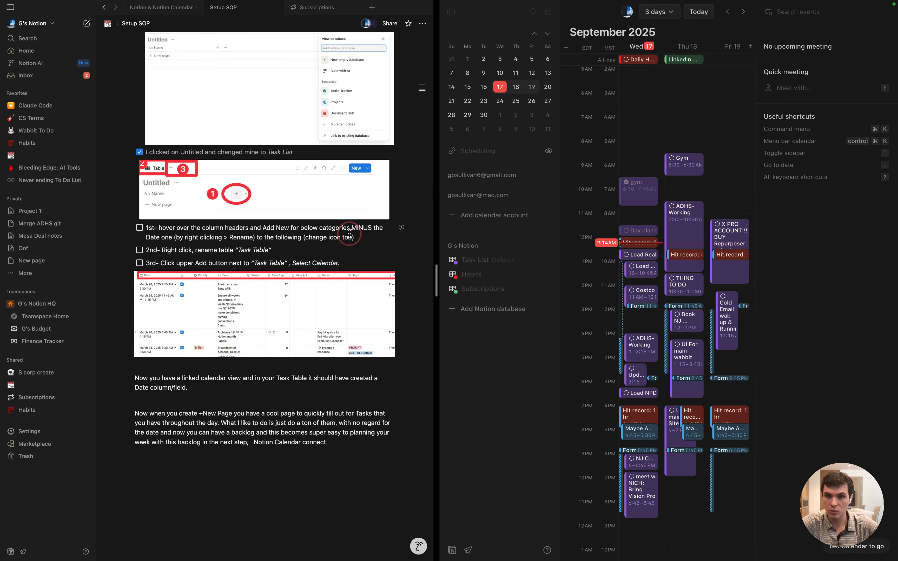
pyautogui.click(140, 228)
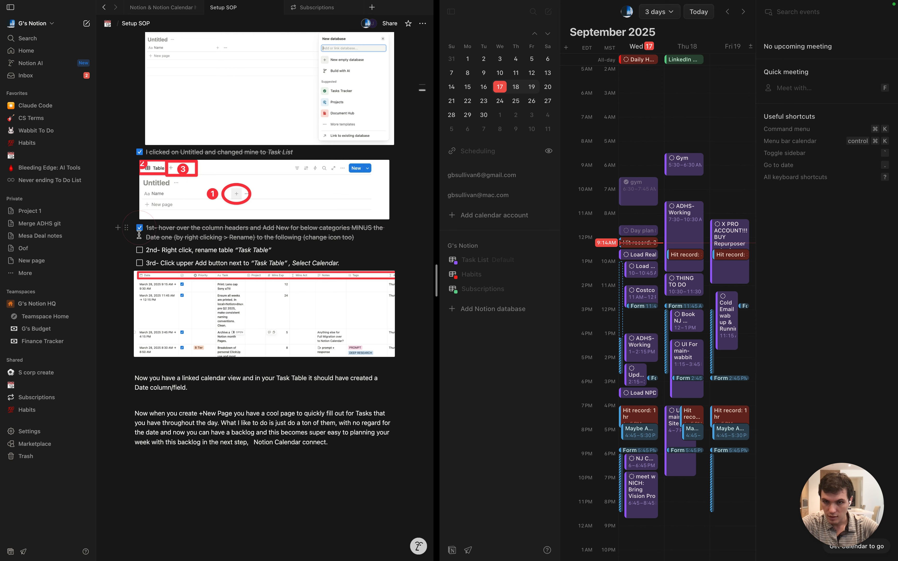
pyautogui.click(139, 250)
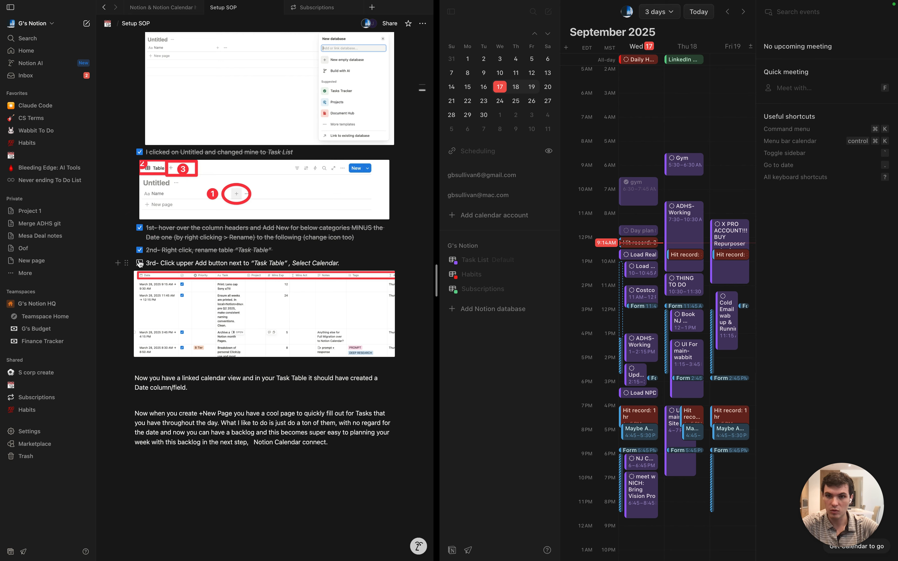
pyautogui.click(139, 264)
# Read the closing notes on the linked calendar view and task backlog, and return to the beginning of Setup SOP
pyautogui.scroll(-2, 138, 259)
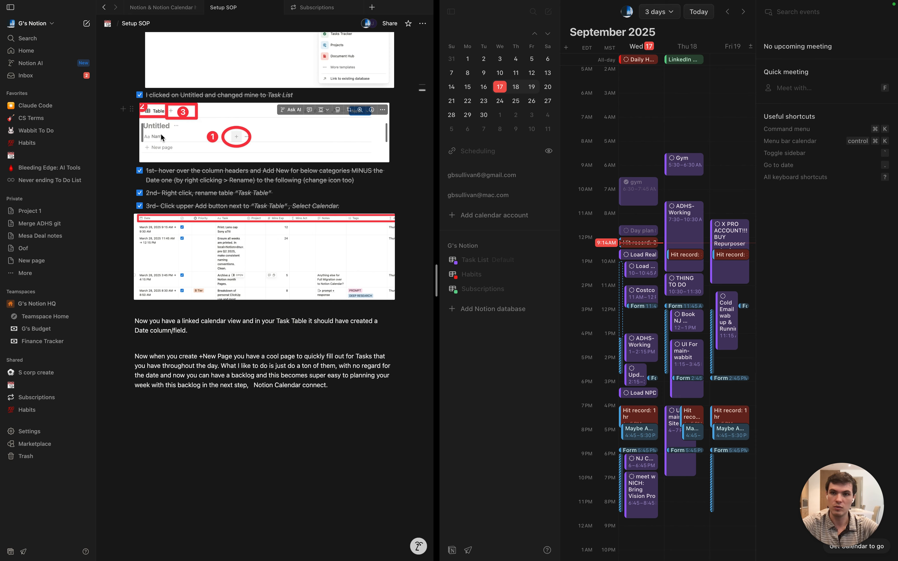
pyautogui.scroll(-2, 230, 178)
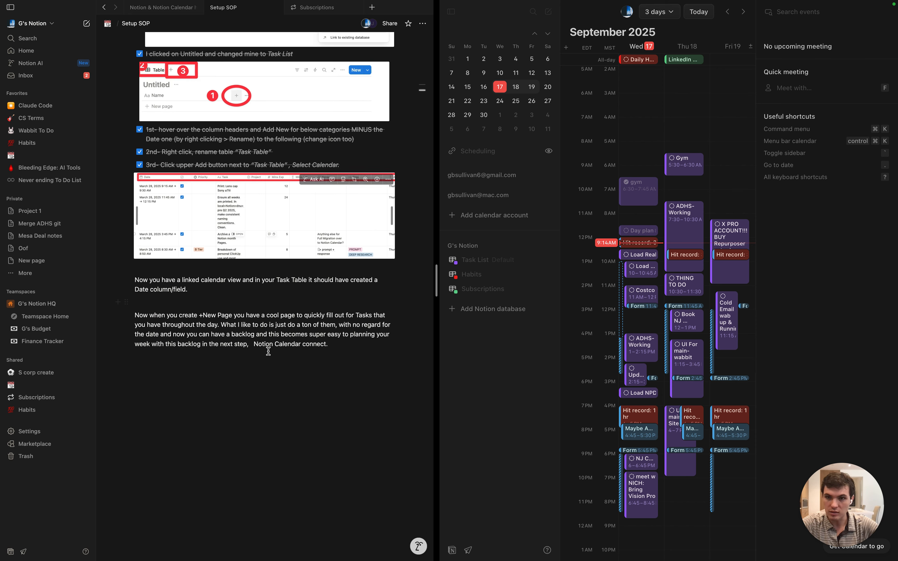
pyautogui.scroll(-1, 268, 359)
pyautogui.scroll(10, 267, 253)
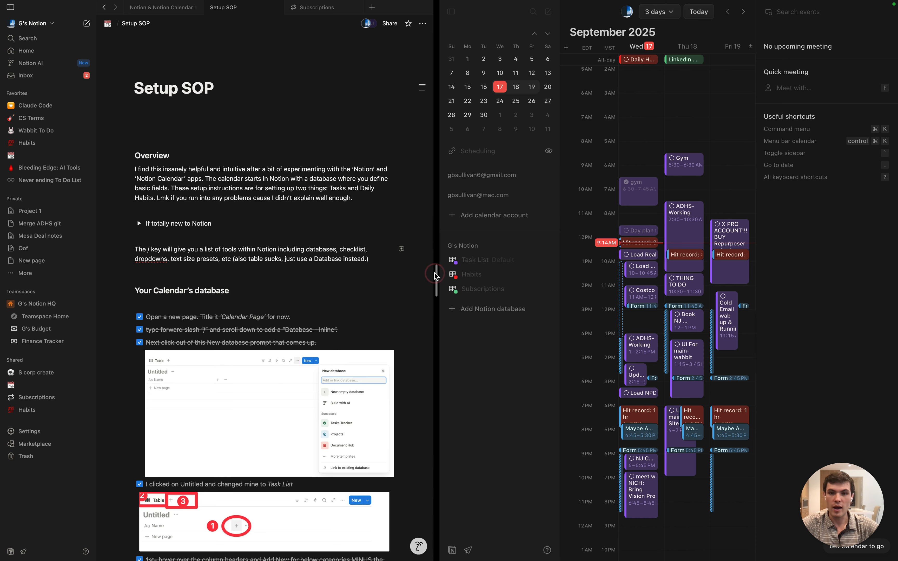
# Widen the calendar window slightly and view the list of Notion databases available to add to it
pyautogui.moveTo(436, 274); pyautogui.dragTo(434, 274)
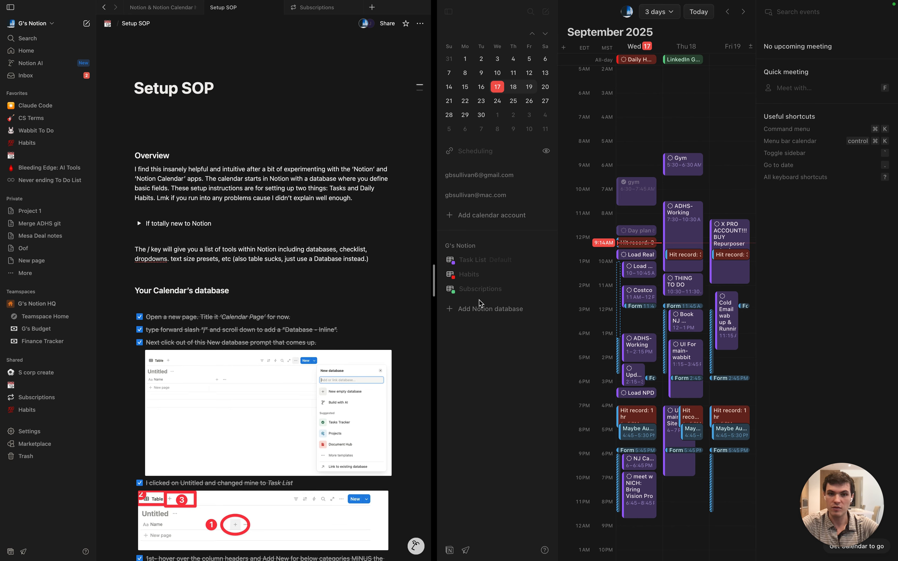
pyautogui.click(470, 370)
pyautogui.click(501, 309)
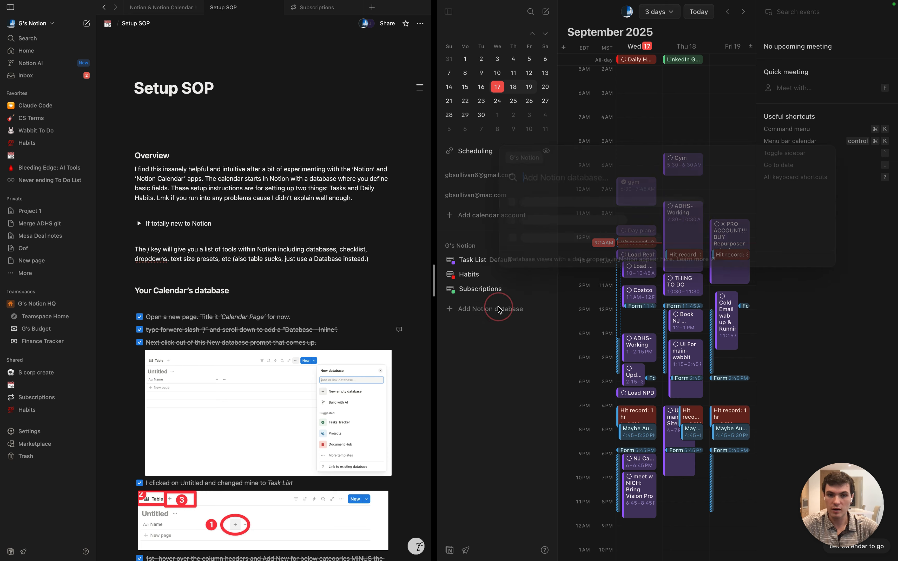
pyautogui.click(468, 346)
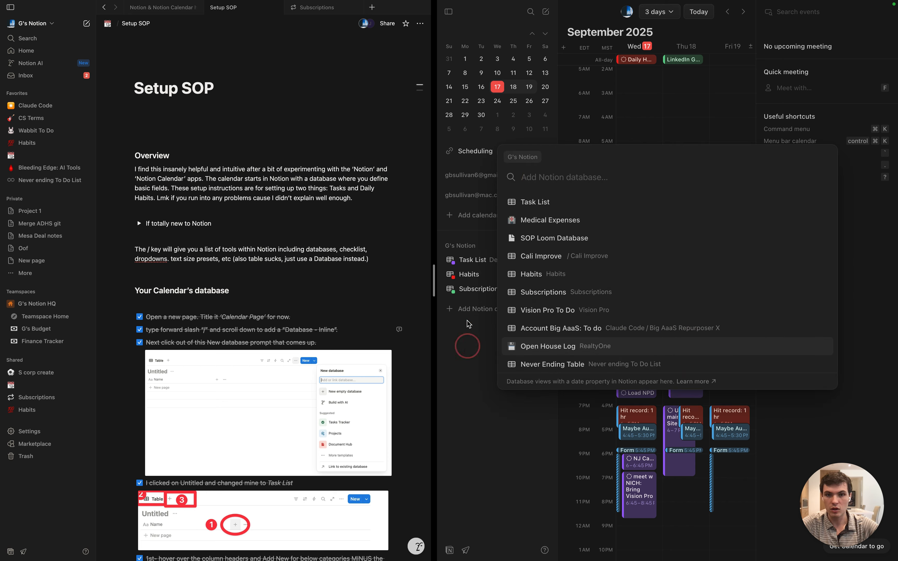
# Show the Task List database's items in the calendar and view its options, including the default calendar setting
pyautogui.click(479, 266)
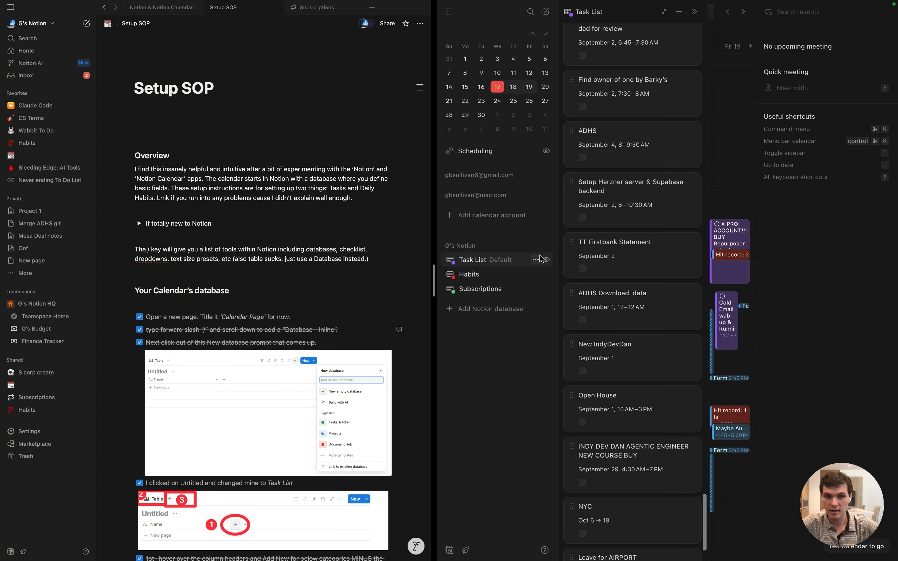
pyautogui.click(534, 260)
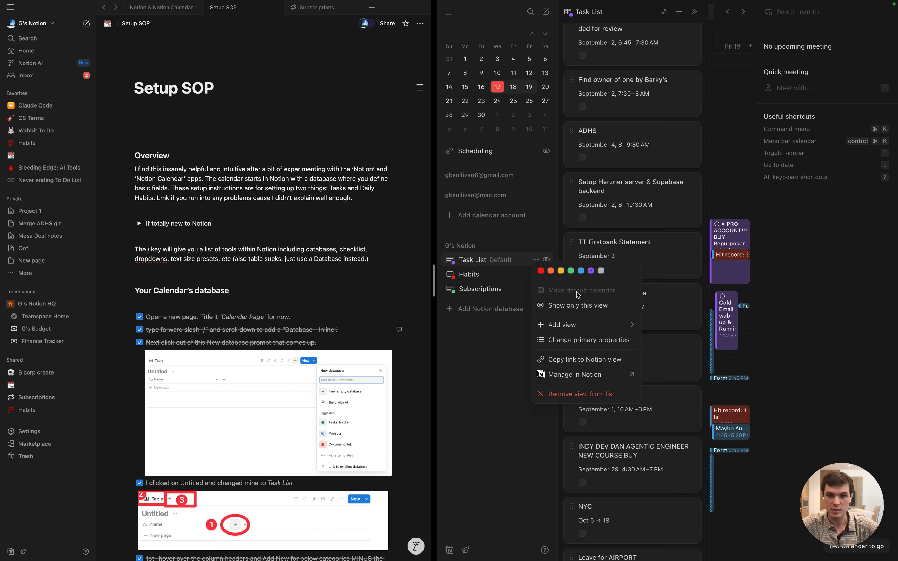
pyautogui.click(482, 379)
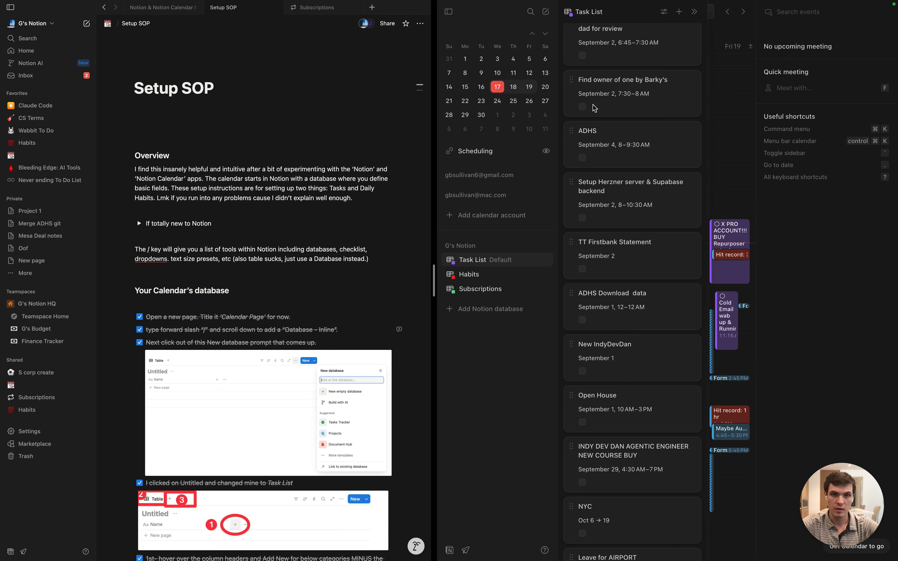
# Dock the Task List panel beside the calendar, close it, and review the Notion databases available to add
pyautogui.click(490, 274)
pyautogui.click(496, 261)
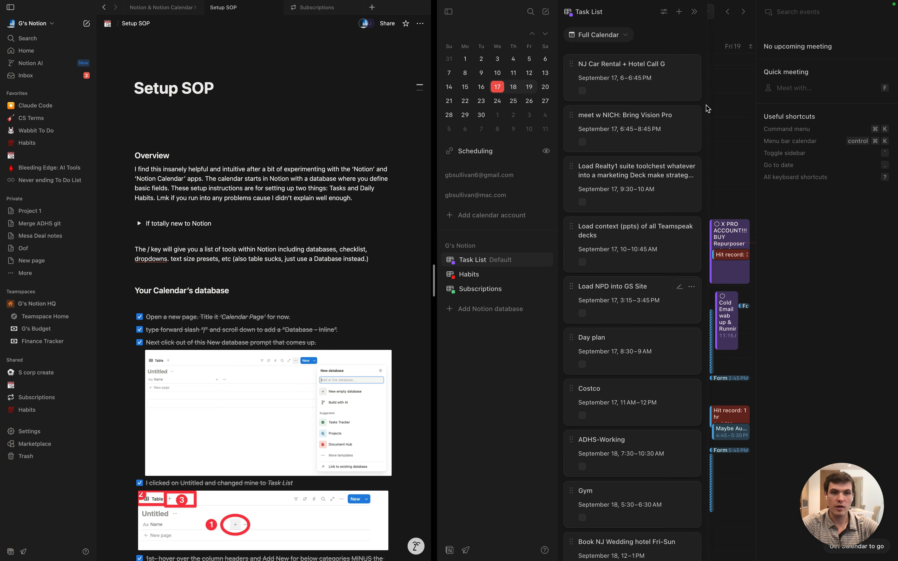
pyautogui.click(694, 13)
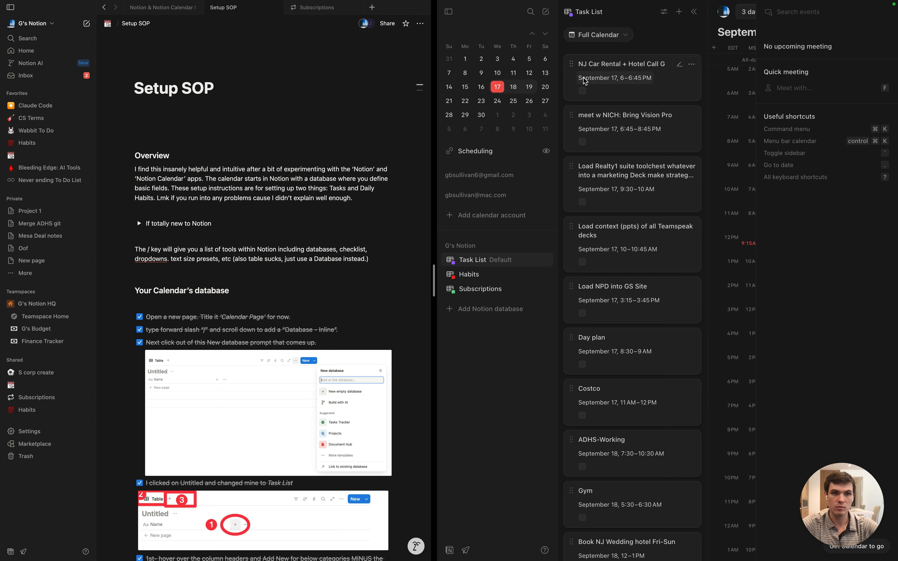
pyautogui.click(498, 87)
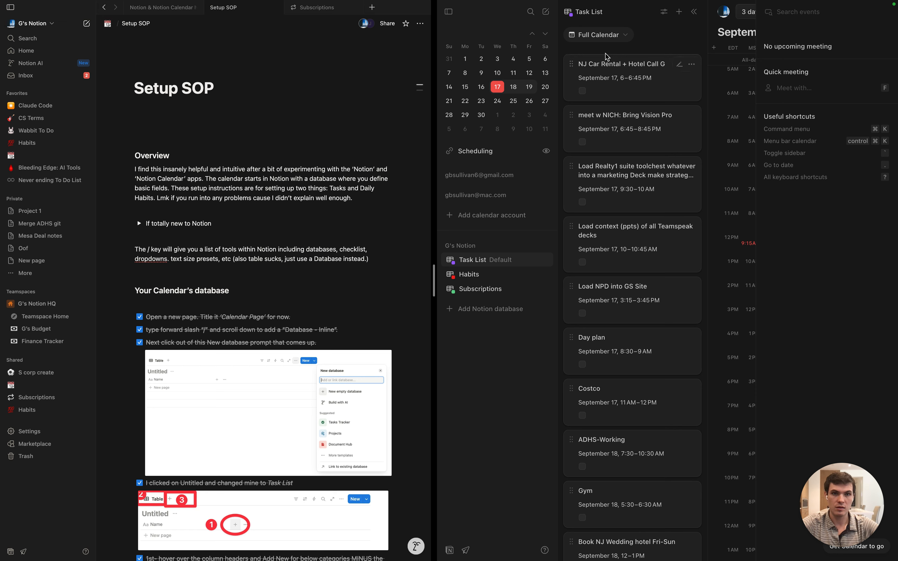
pyautogui.click(693, 12)
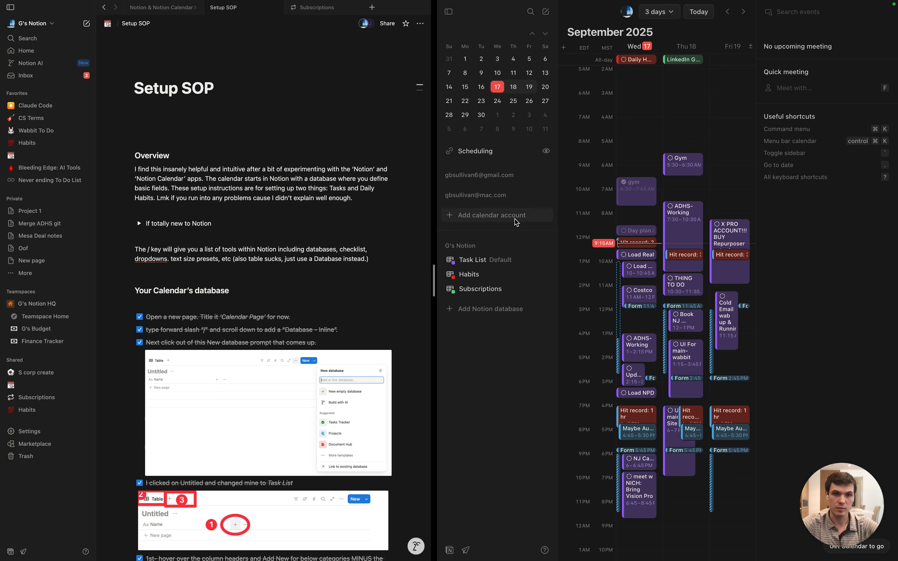
pyautogui.click(485, 311)
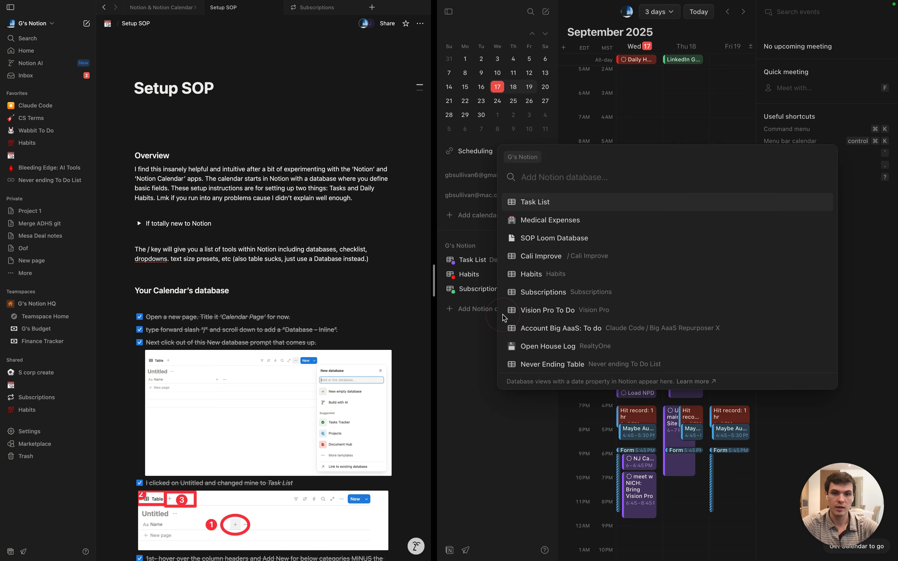
pyautogui.click(459, 374)
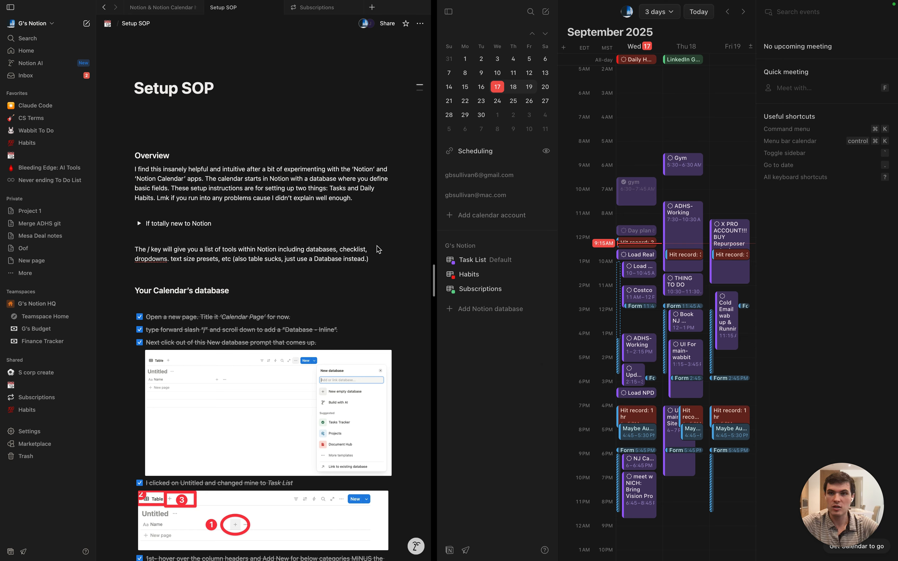
# Return from Setup SOP to its calendar-icon parent page and look over the Task Table there
pyautogui.click(108, 23)
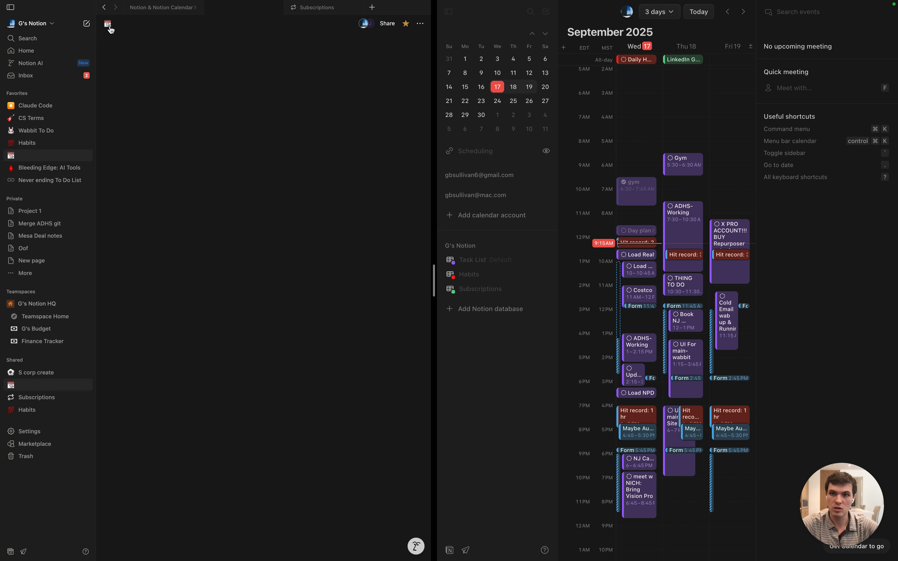
pyautogui.click(482, 276)
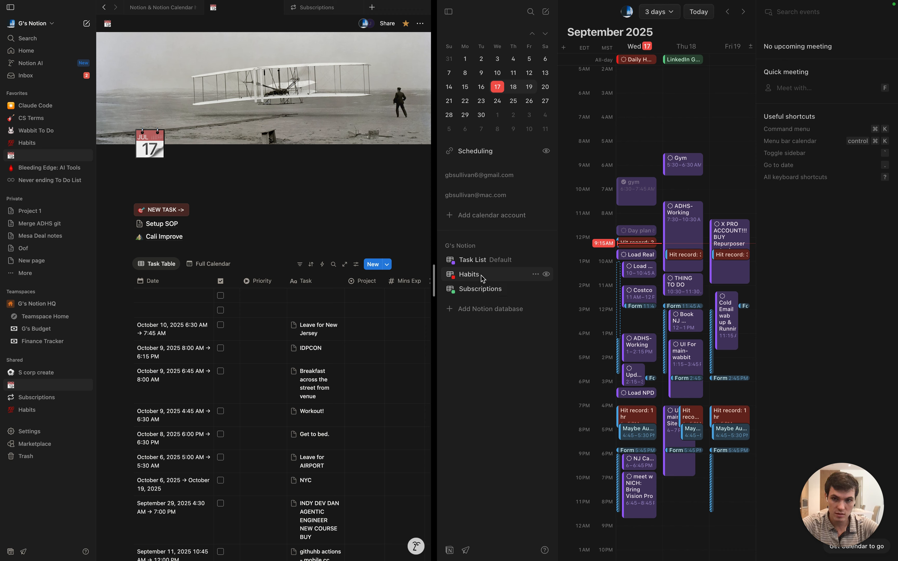
pyautogui.click(157, 10)
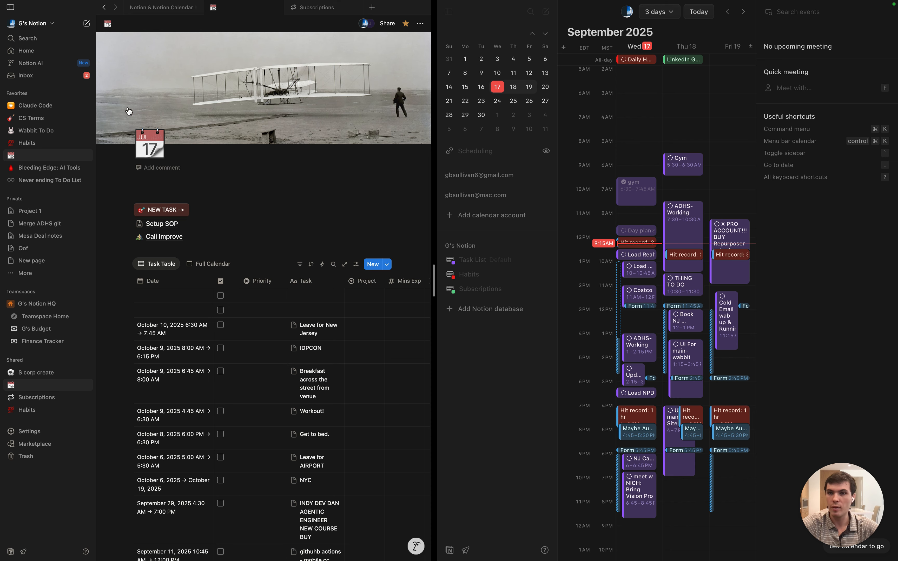
pyautogui.scroll(-2, 230, 256)
pyautogui.scroll(2, 232, 260)
pyautogui.scroll(-12, 234, 314)
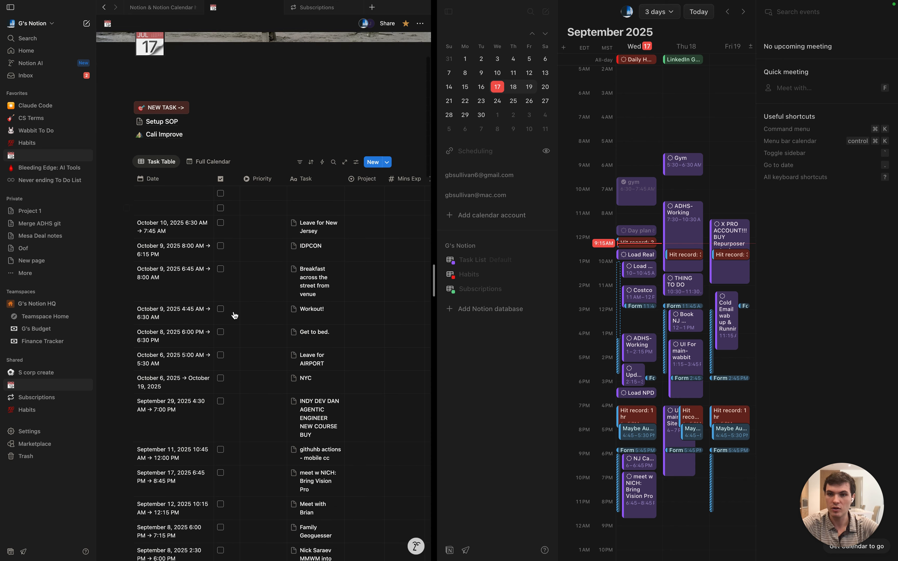
pyautogui.scroll(10, 234, 334)
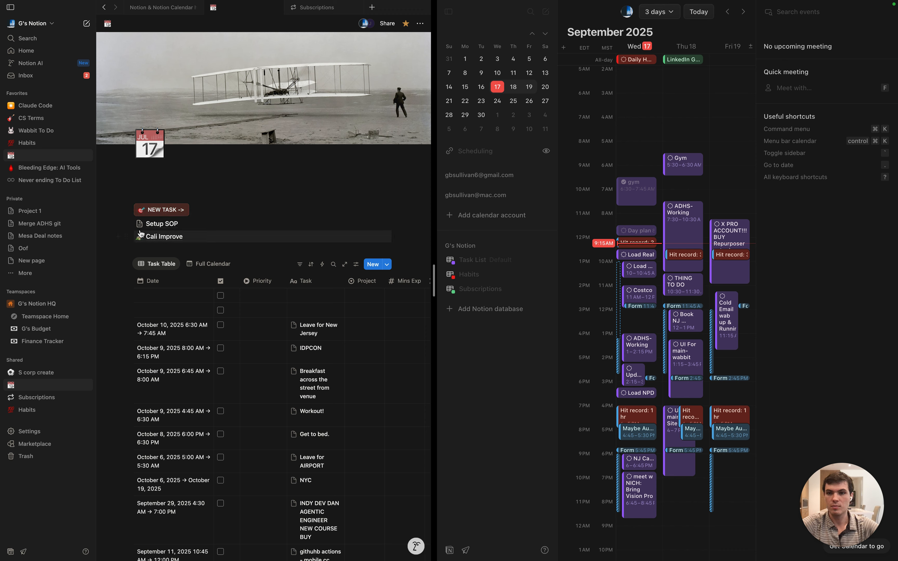
pyautogui.click(149, 192)
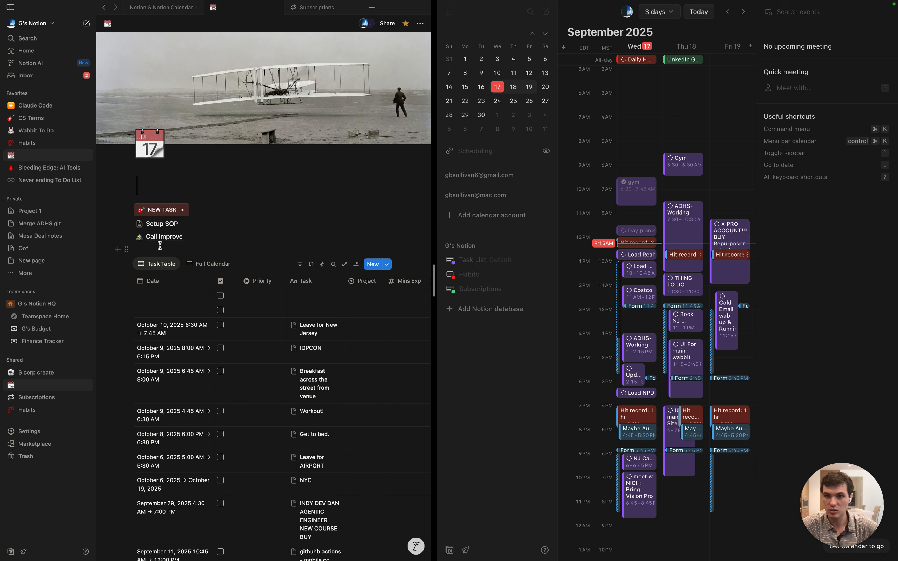
# Reopen Setup SOP, skim the "Your Calendar's database" section, and return to the parent page
pyautogui.click(160, 223)
pyautogui.scroll(-5, 268, 186)
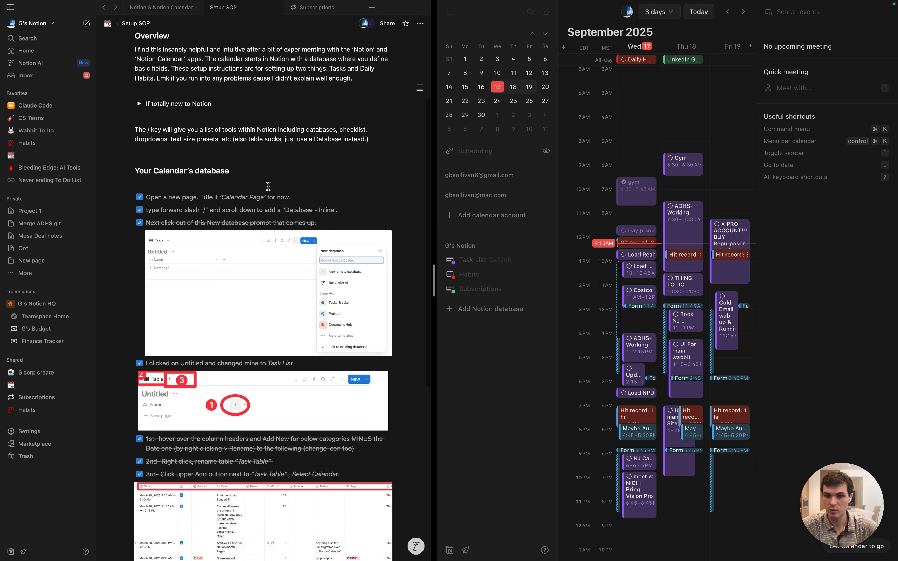
pyautogui.scroll(10, 268, 186)
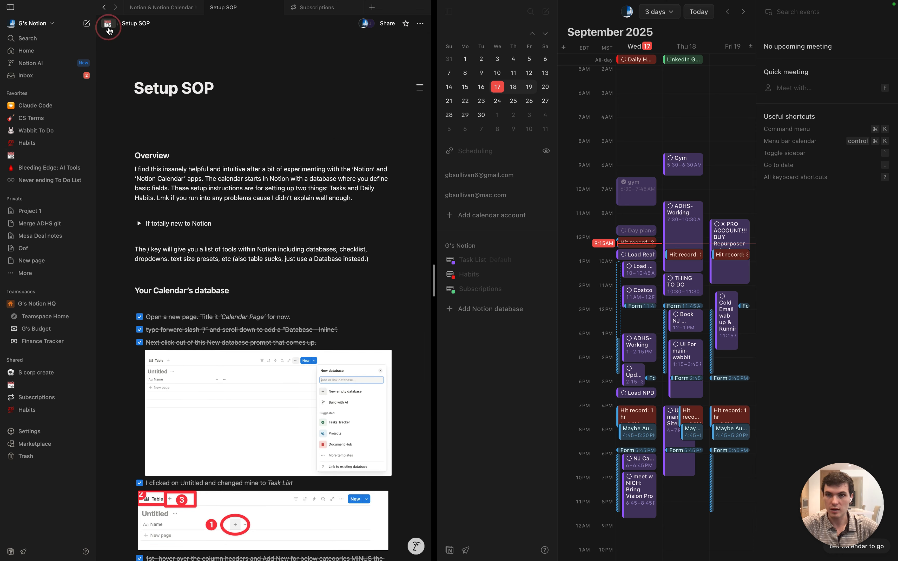
pyautogui.click(108, 23)
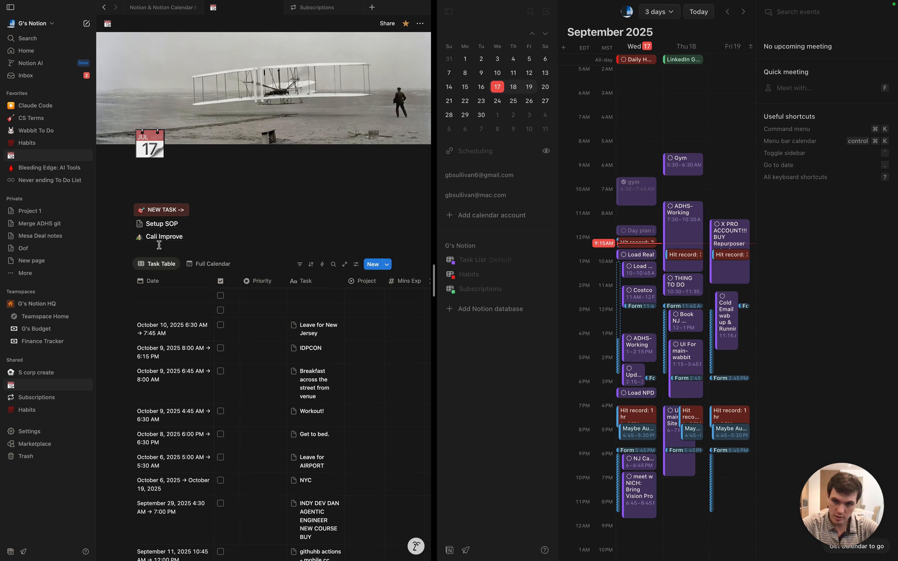
# Bring up the "/page" sub-page command on a new line below Cali Improve, and clear the command text
pyautogui.press('Return')
pyautogui.press('Up')
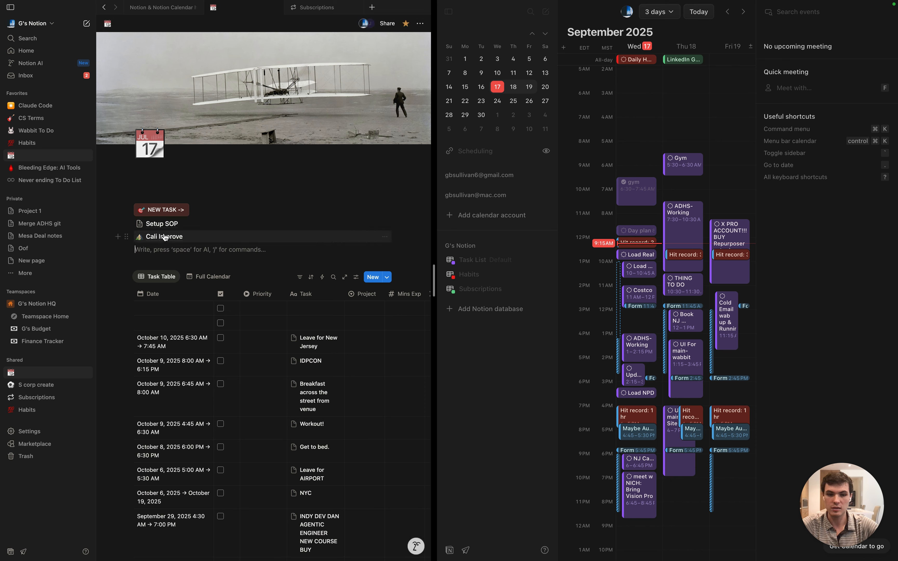
pyautogui.write('/')
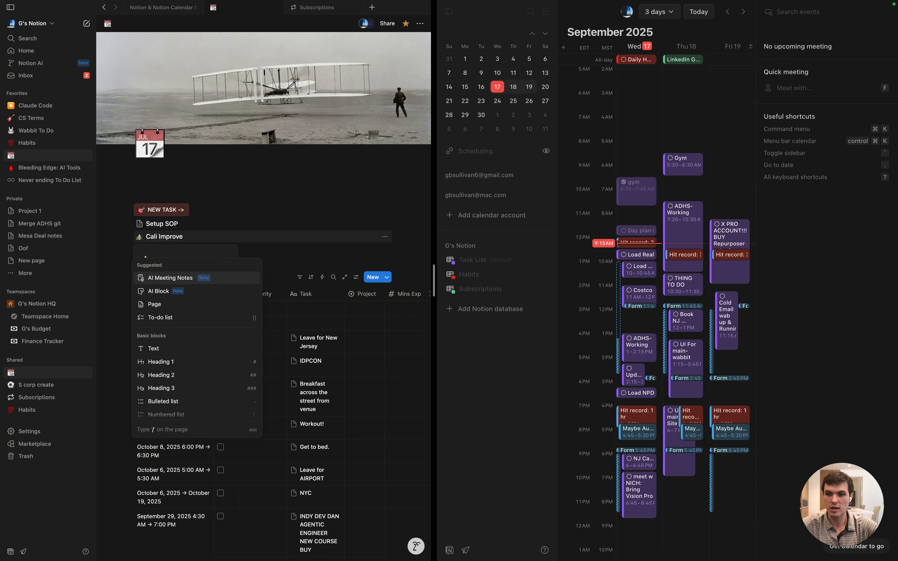
pyautogui.write('page')
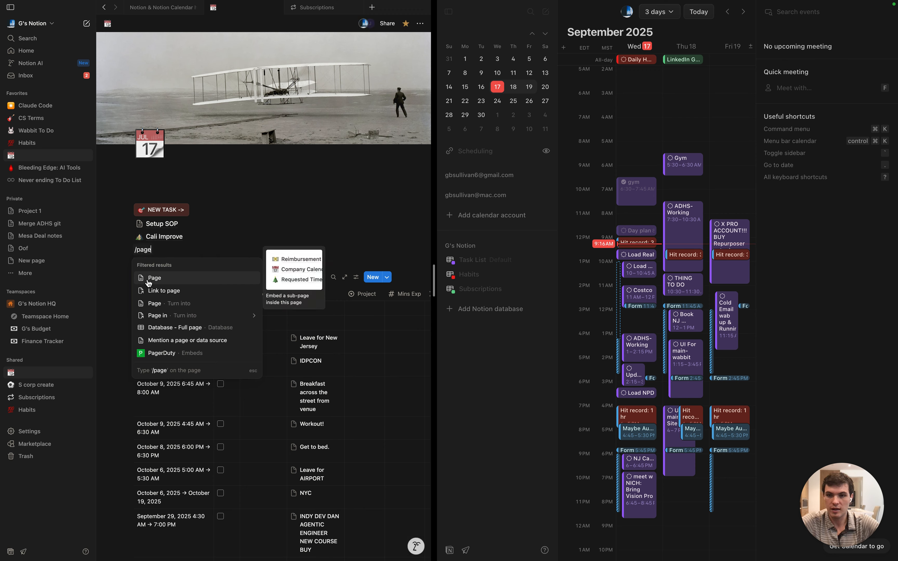
pyautogui.press('BackSpace')
pyautogui.press('BackSpace')
pyautogui.press('BackSpace')
pyautogui.press('BackSpace')
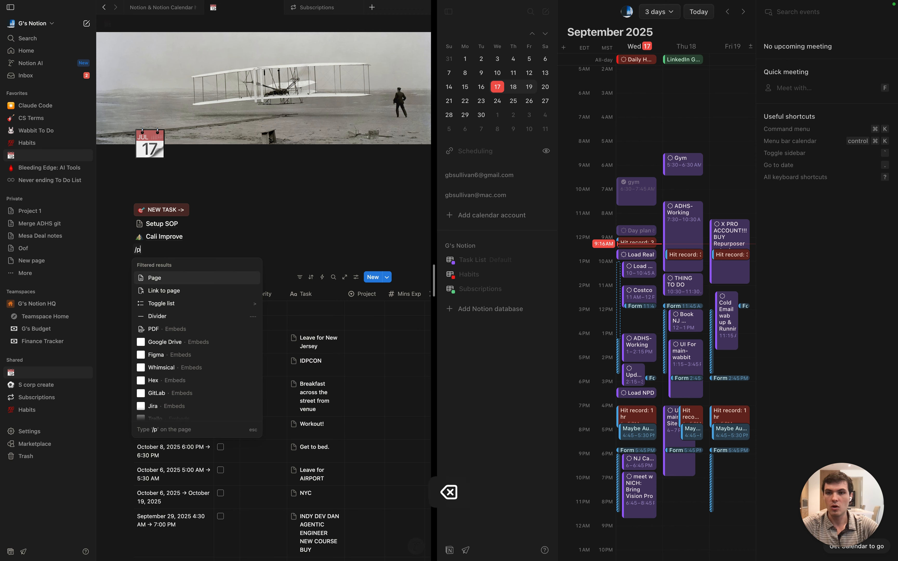
pyautogui.press('BackSpace')
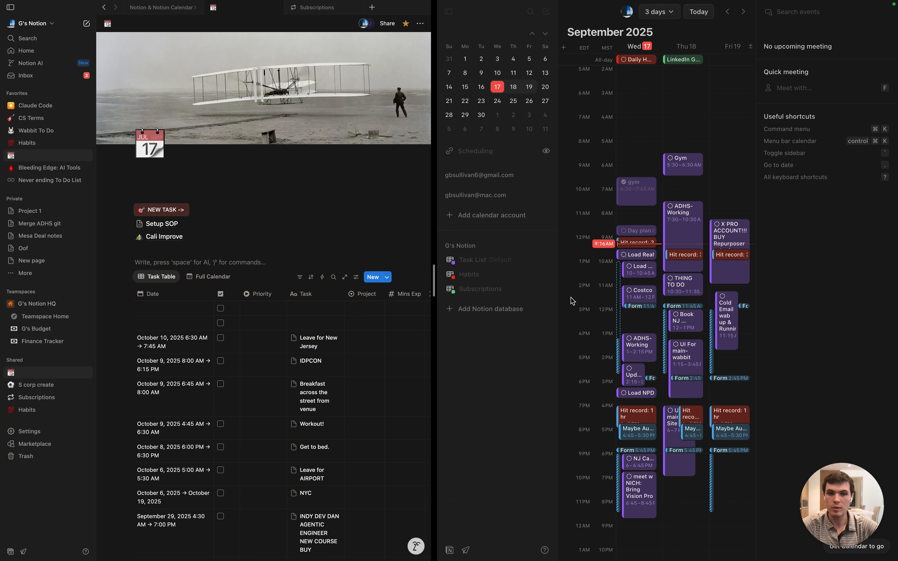
# Open the Habits page from the favorites and examine the Daily Habits table's rows and habit checkbox columns
pyautogui.click(481, 275)
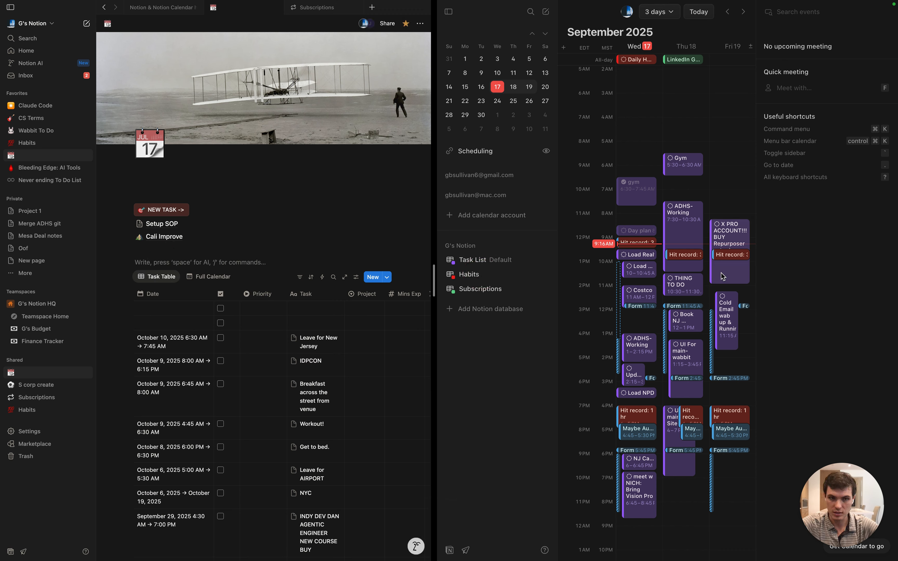
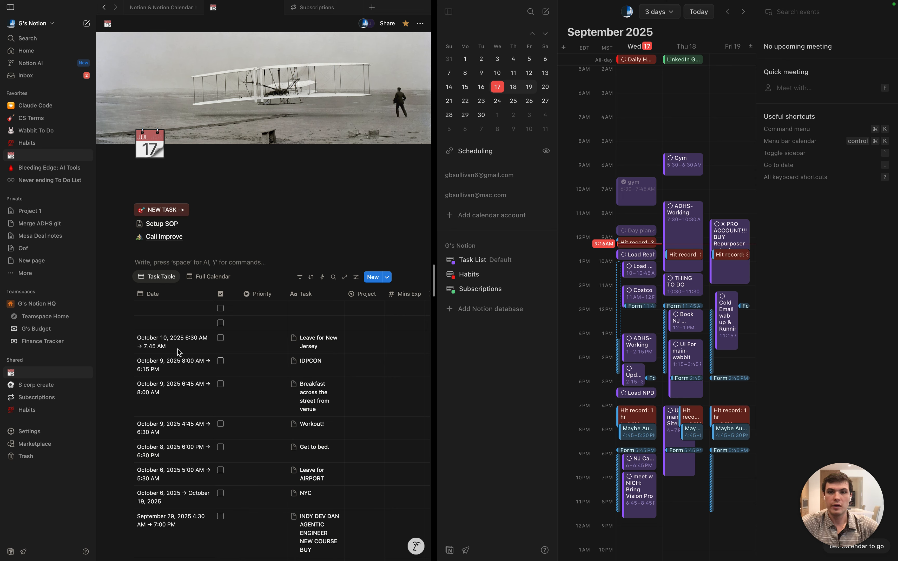
pyautogui.click(161, 341)
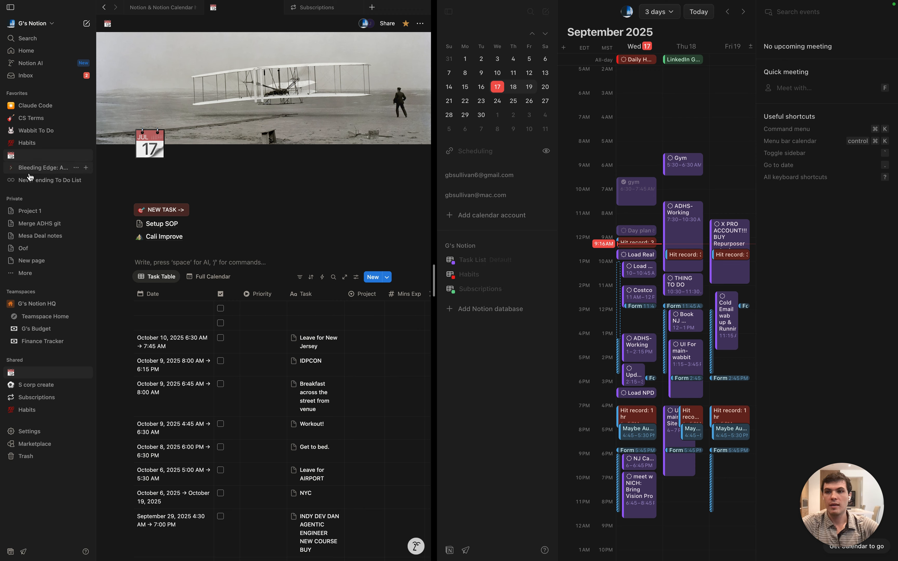
pyautogui.click(30, 144)
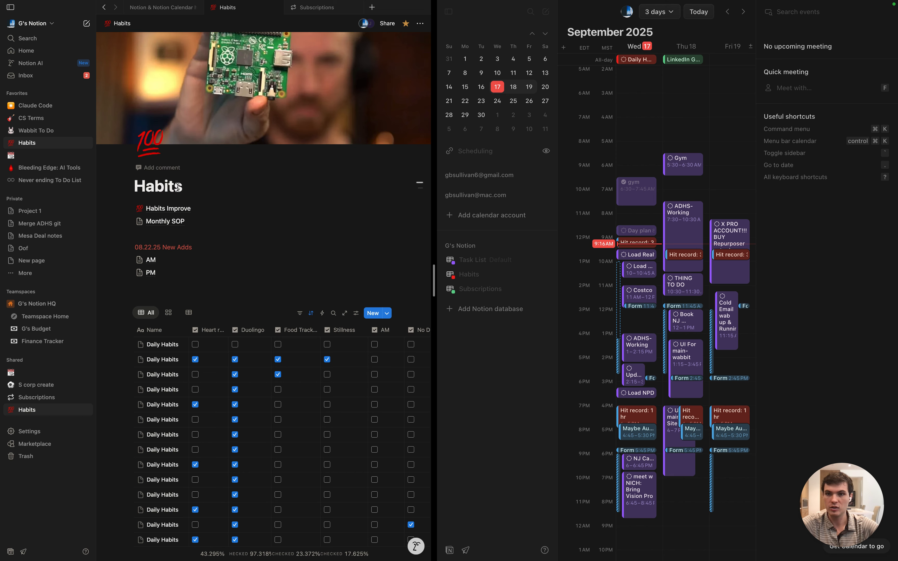
pyautogui.click(193, 188)
pyautogui.scroll(-5, 224, 257)
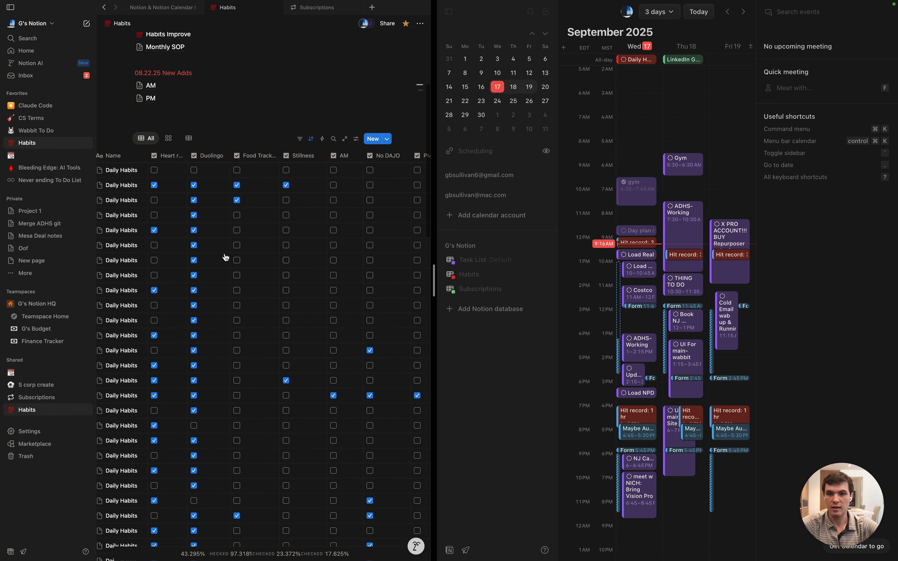
pyautogui.scroll(5, 224, 257)
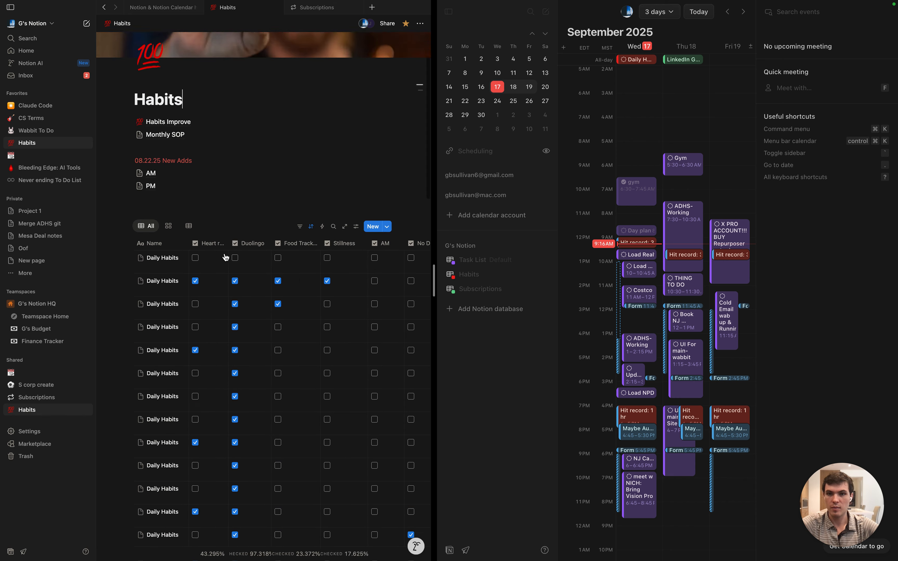
pyautogui.scroll(-4, 225, 252)
pyautogui.scroll(-2, 229, 349)
pyautogui.hscroll(3, 230, 349)
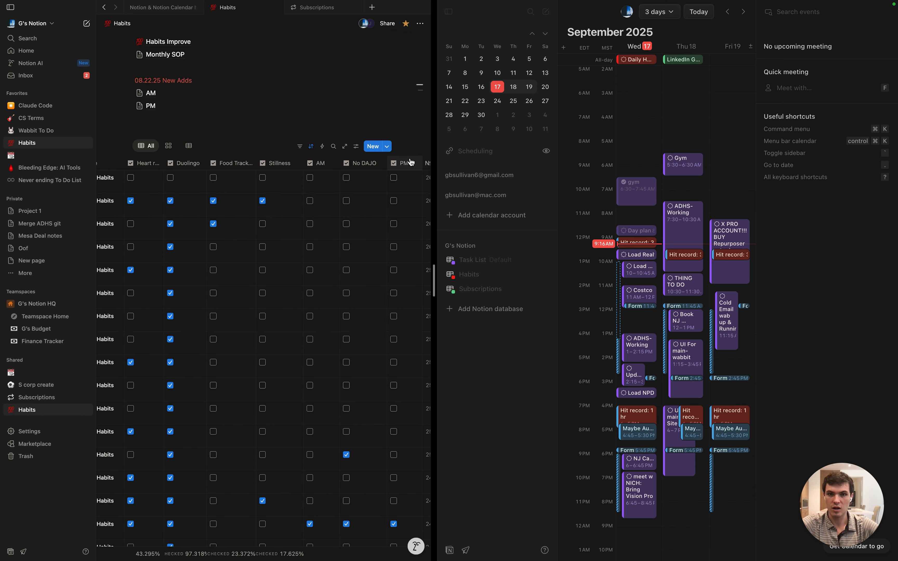
pyautogui.hscroll(-3, 411, 162)
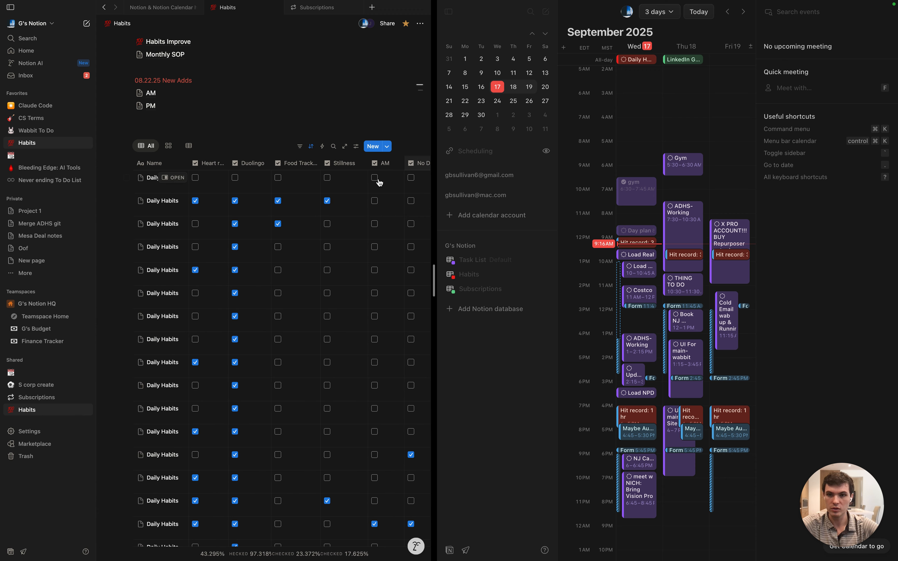
pyautogui.hscroll(4, 357, 184)
pyautogui.hscroll(-4, 349, 180)
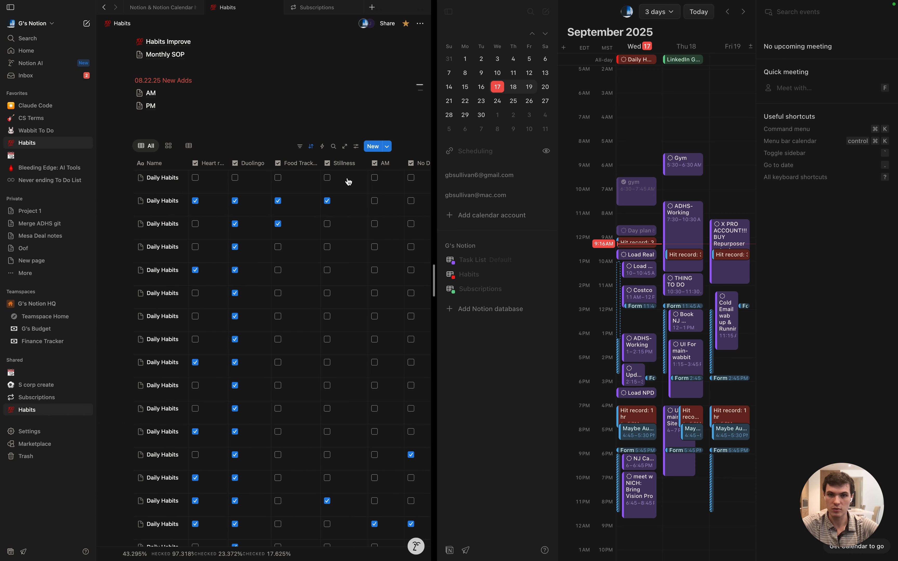
# Mark Duolingo and the heart-rate habit as done for the topmost Daily Habits row
pyautogui.click(235, 178)
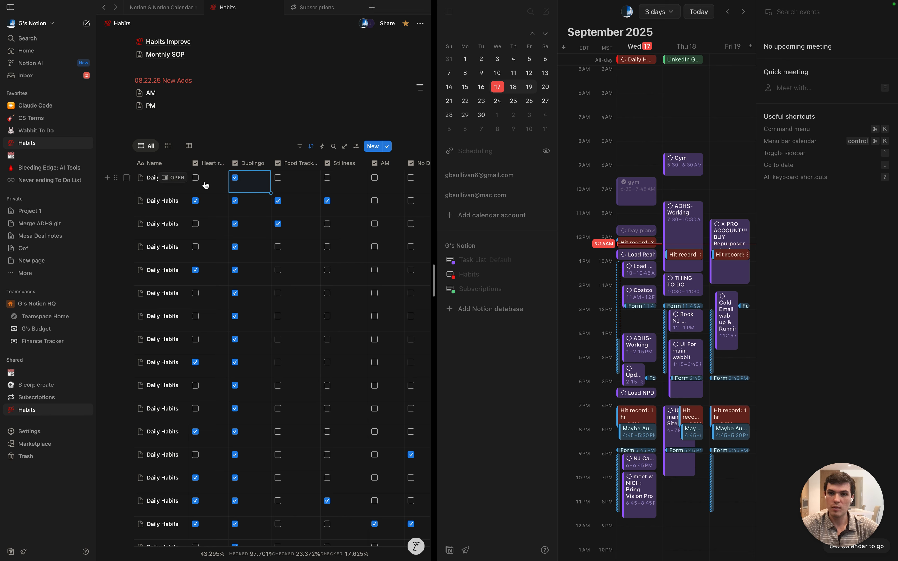
pyautogui.click(197, 179)
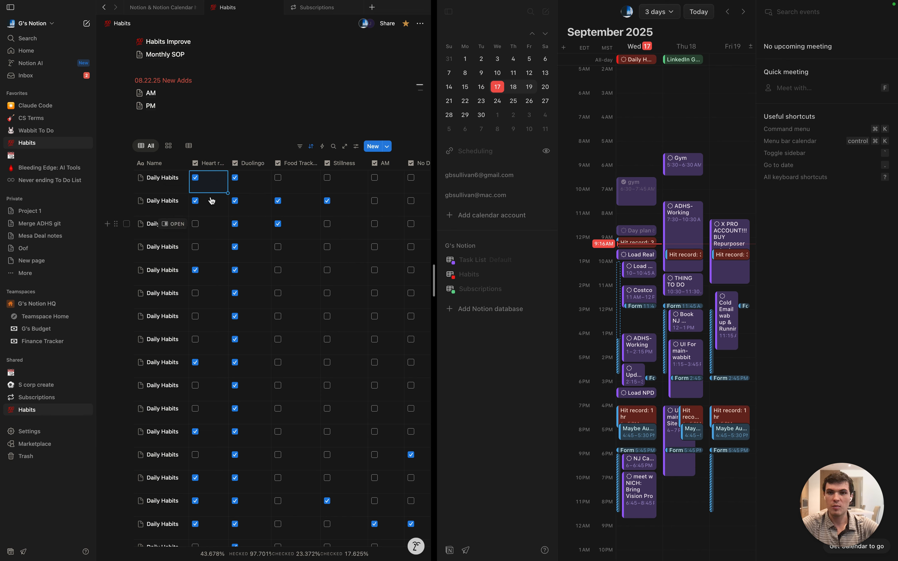
pyautogui.click(231, 120)
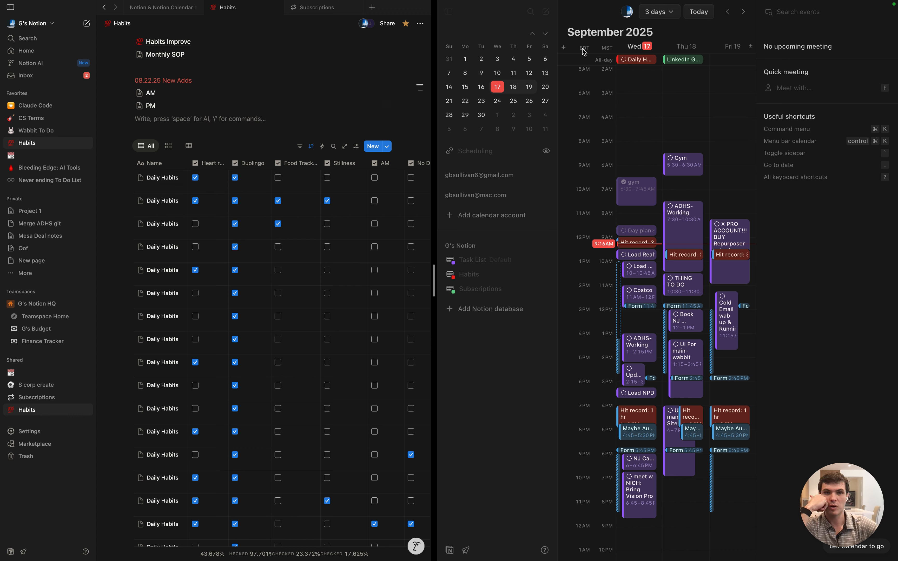
# Open the all-day Daily Habits entry on Wed Sep 17 in the calendar and check off Heart rate UP and Duolingo
pyautogui.click(633, 64)
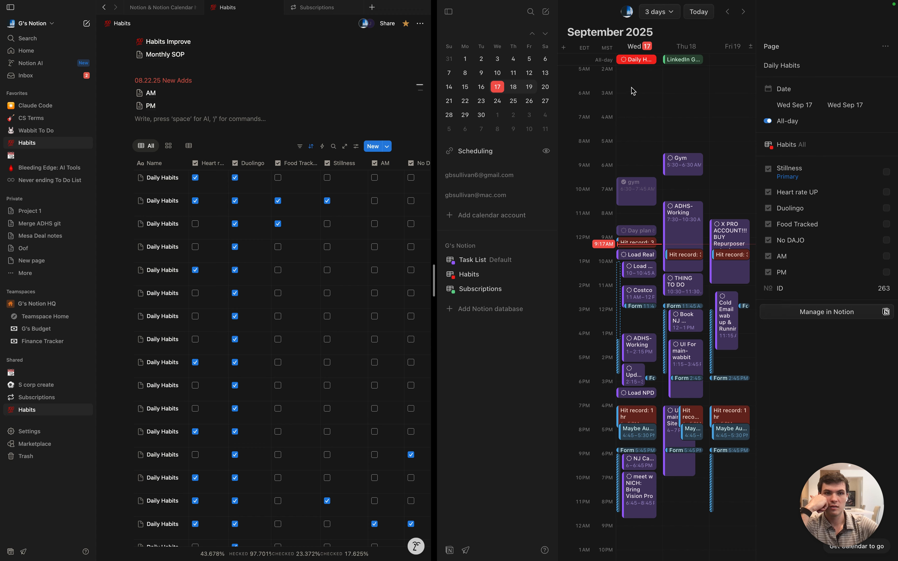
pyautogui.press('Escape')
pyautogui.click(635, 60)
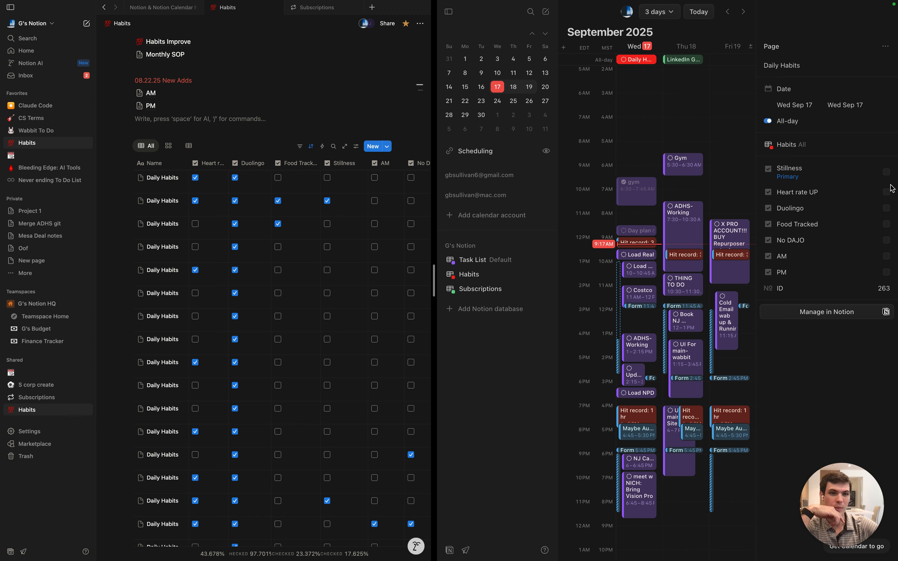
pyautogui.click(887, 192)
pyautogui.click(886, 208)
pyautogui.click(852, 349)
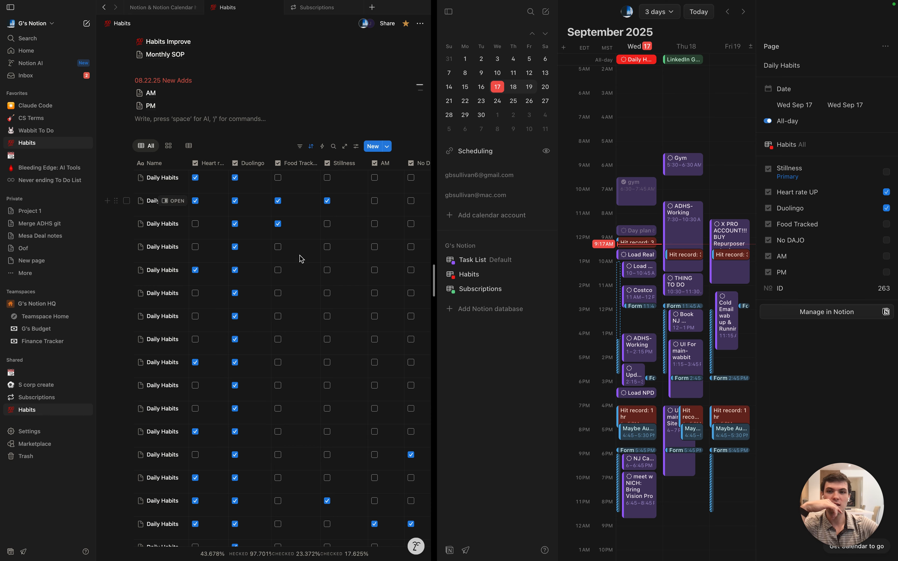
# Insert a new inline database below the PM page on the Habits page and hide its database title
pyautogui.click(210, 119)
pyautogui.write('/database o')
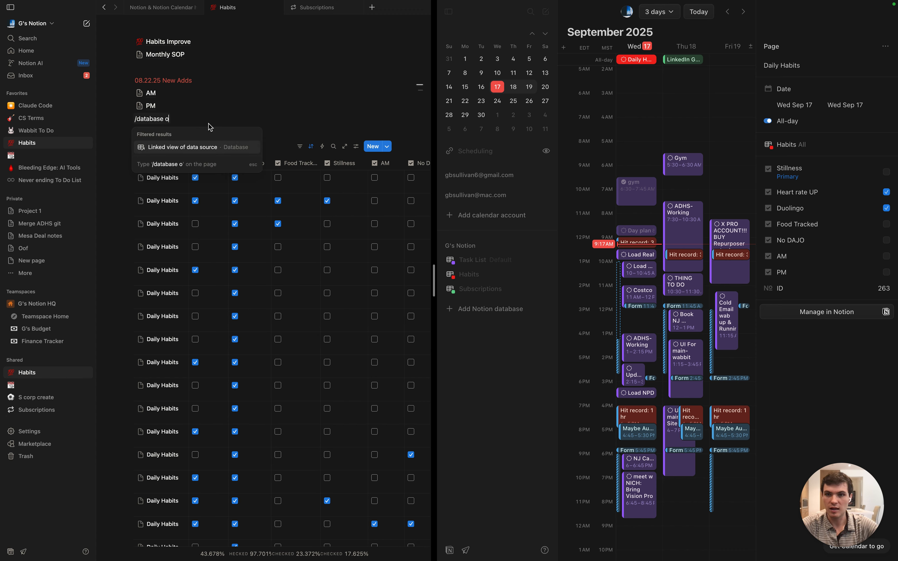
pyautogui.press('BackSpace')
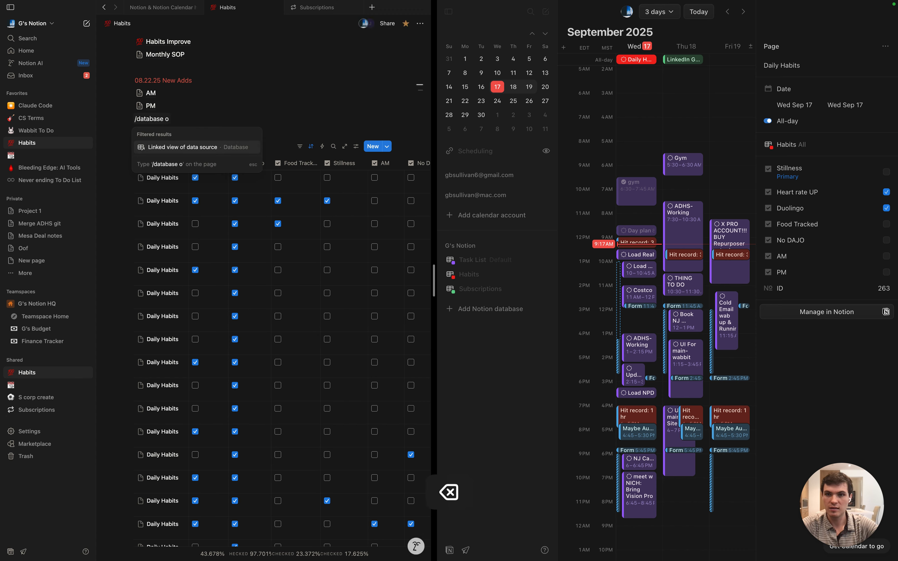
pyautogui.click(163, 148)
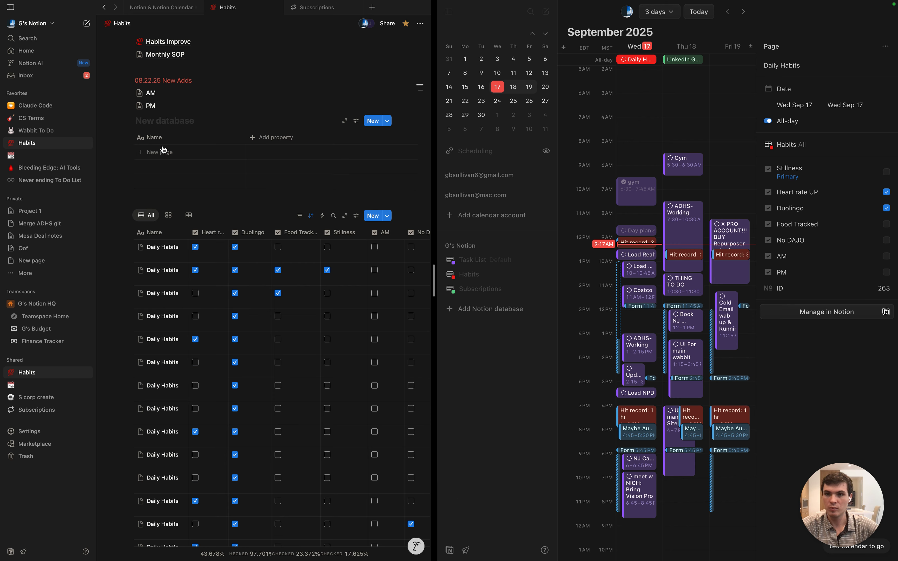
pyautogui.click(162, 123)
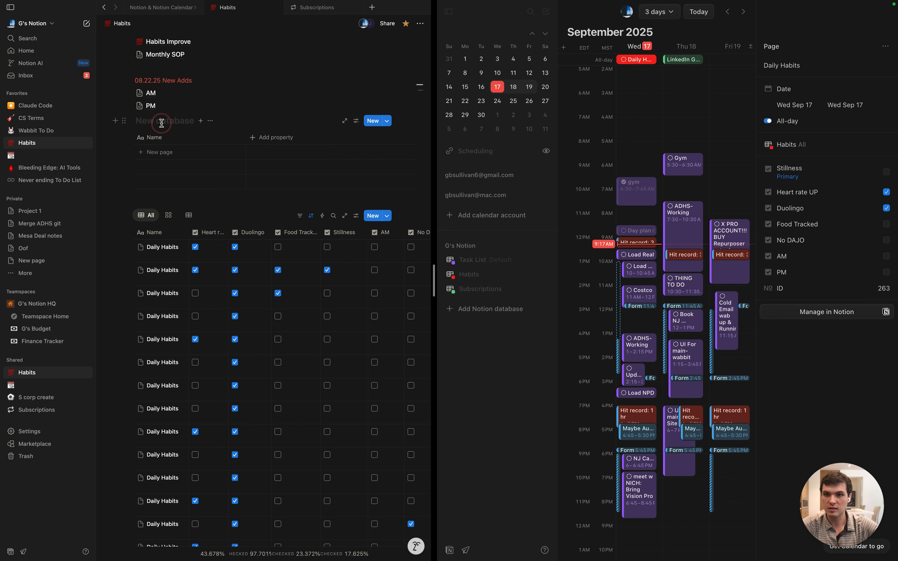
pyautogui.click(210, 121)
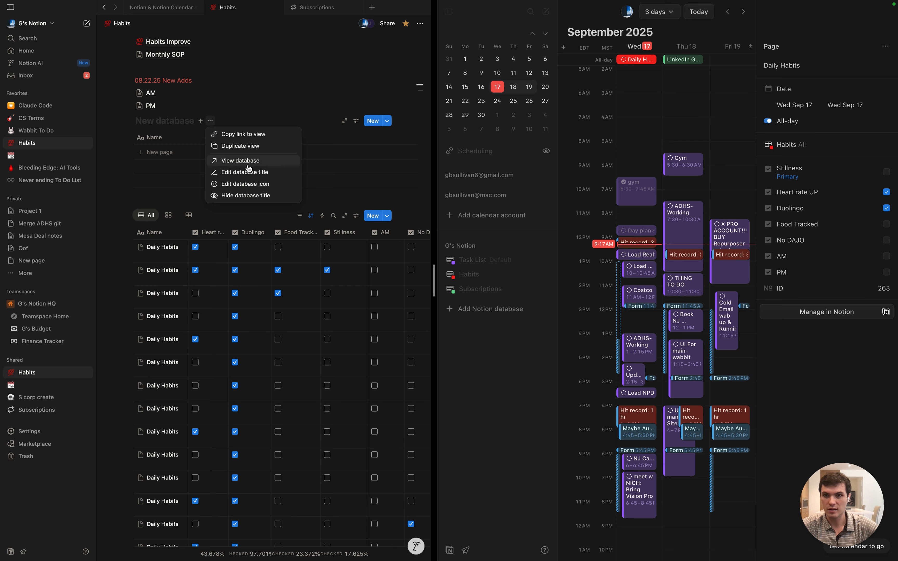
pyautogui.click(243, 195)
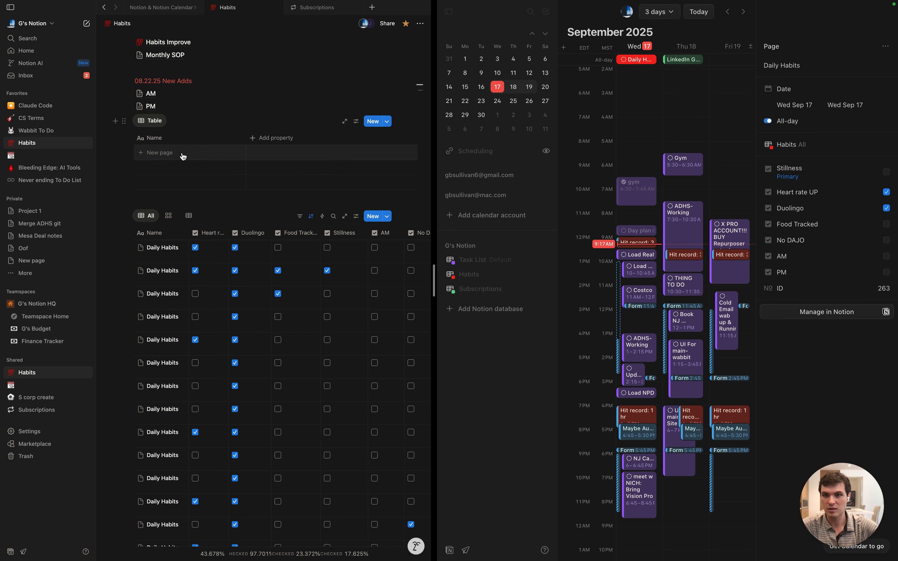
# Add a first row to the new table, try "Daily" as its name, and clear the text to leave the row blank
pyautogui.scroll(1, 173, 123)
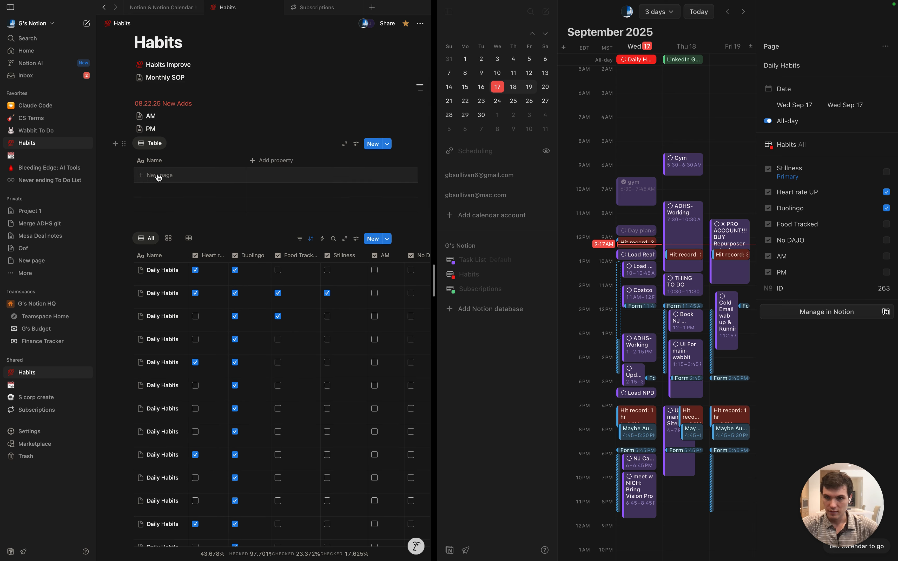
pyautogui.click(155, 161)
pyautogui.press('Escape')
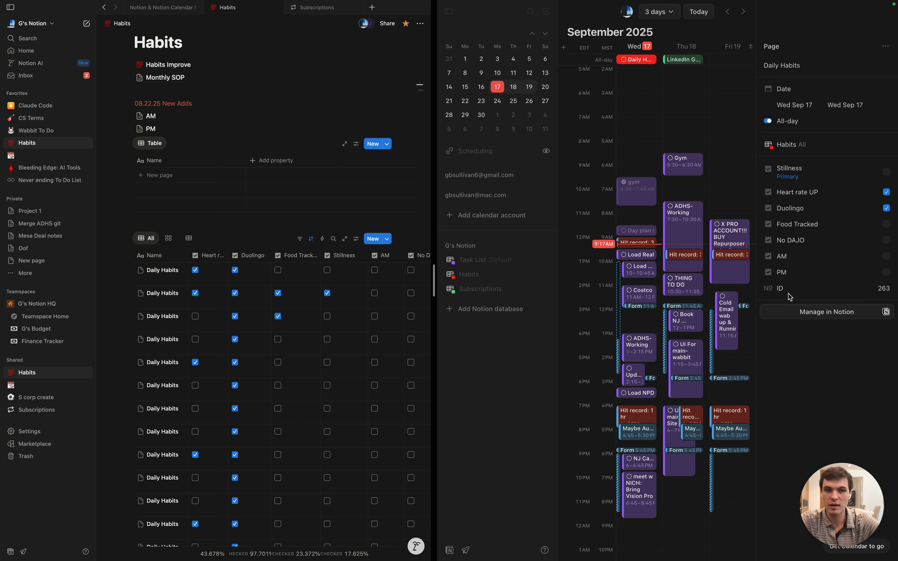
pyautogui.click(164, 175)
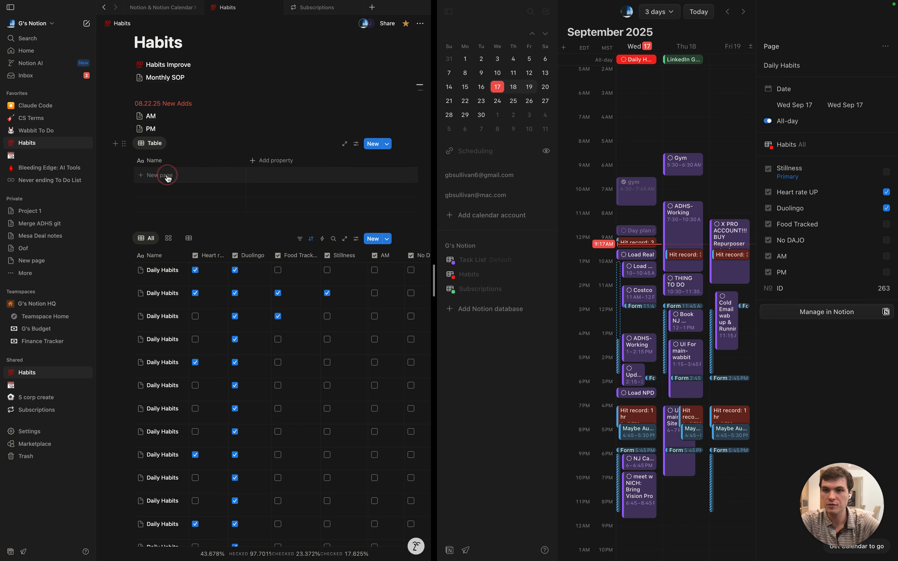
pyautogui.write('fd')
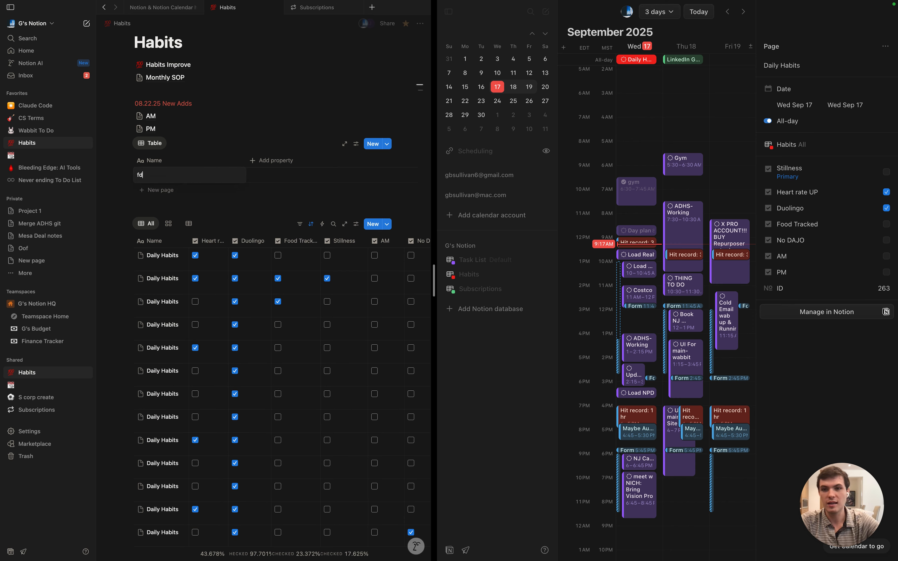
pyautogui.press('BackSpace')
pyautogui.write('Daill')
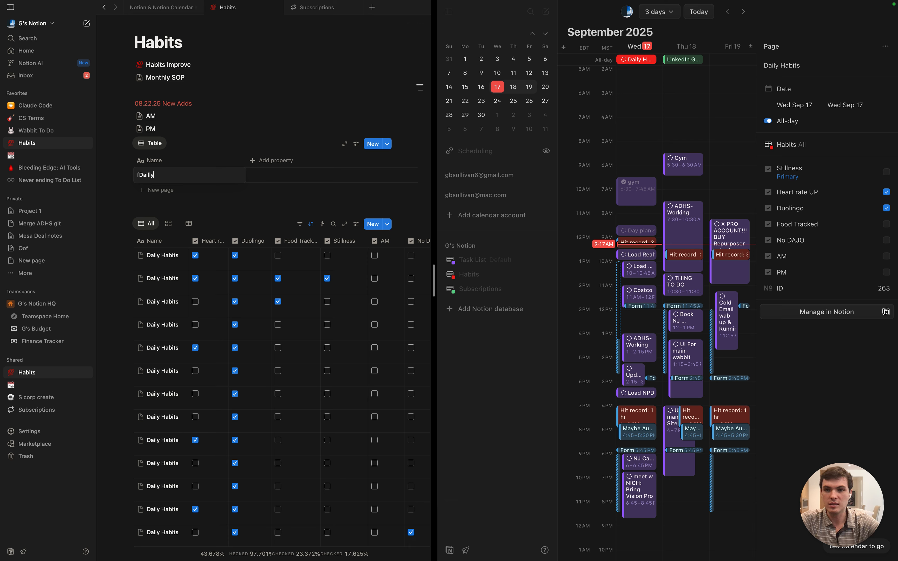
pyautogui.write('y')
pyautogui.press('BackSpace')
pyautogui.press('BackSpace')
pyautogui.press('BackSpace')
pyautogui.press('BackSpace')
pyautogui.press('BackSpace')
pyautogui.press('BackSpace')
pyautogui.press('BackSpace')
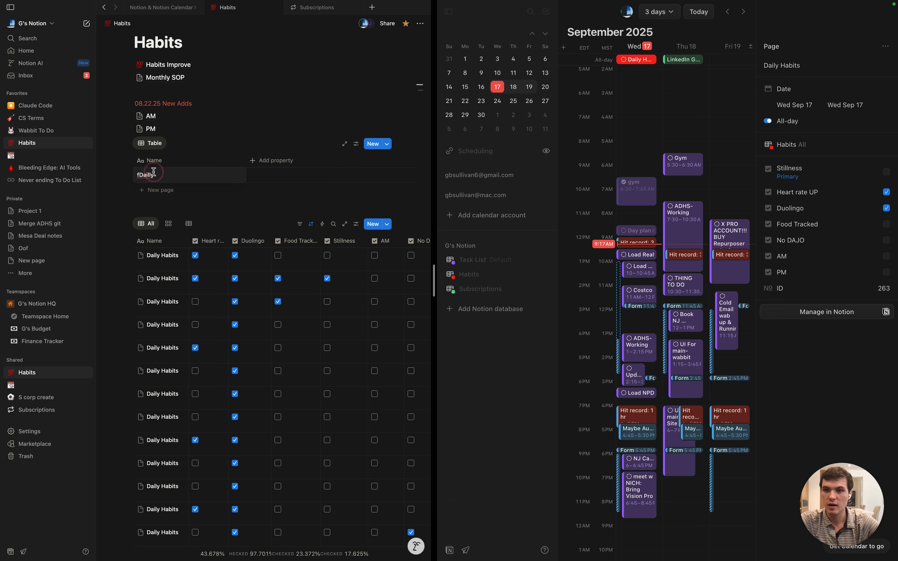
pyautogui.press('Escape')
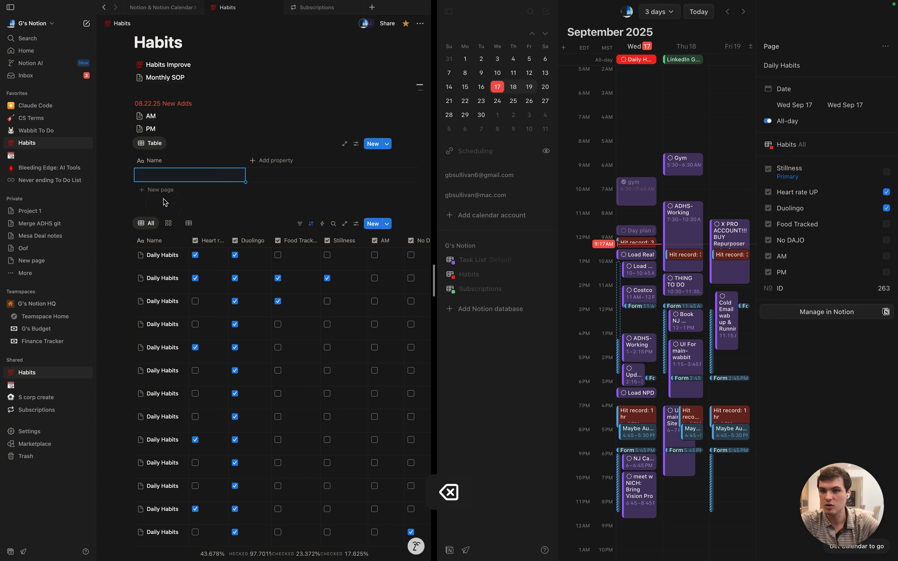
# Select the Wed Sep 17 Daily Habits entry in the calendar and examine the all-day entries on the neighbouring days
pyautogui.click(650, 61)
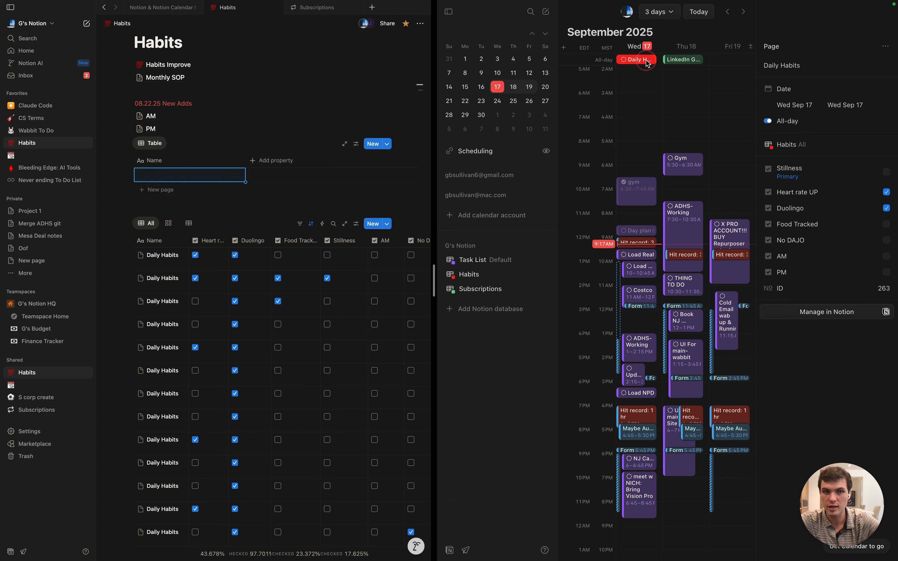
pyautogui.click(636, 61)
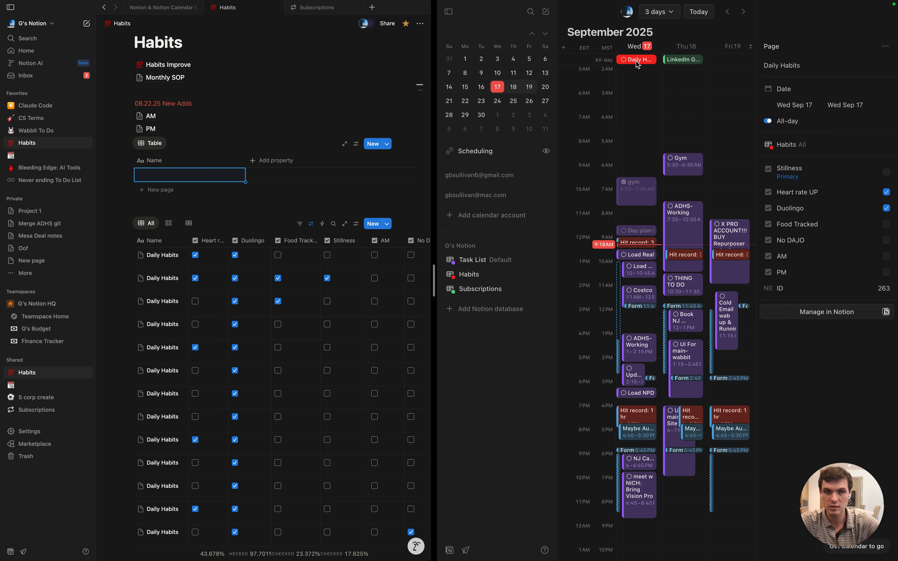
pyautogui.hscroll(-5, 676, 85)
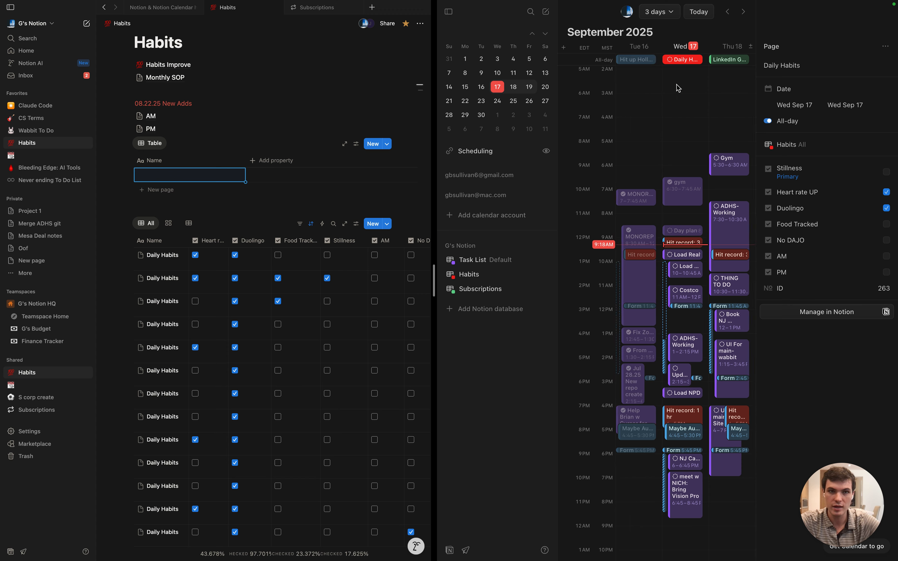
pyautogui.hscroll(5, 676, 82)
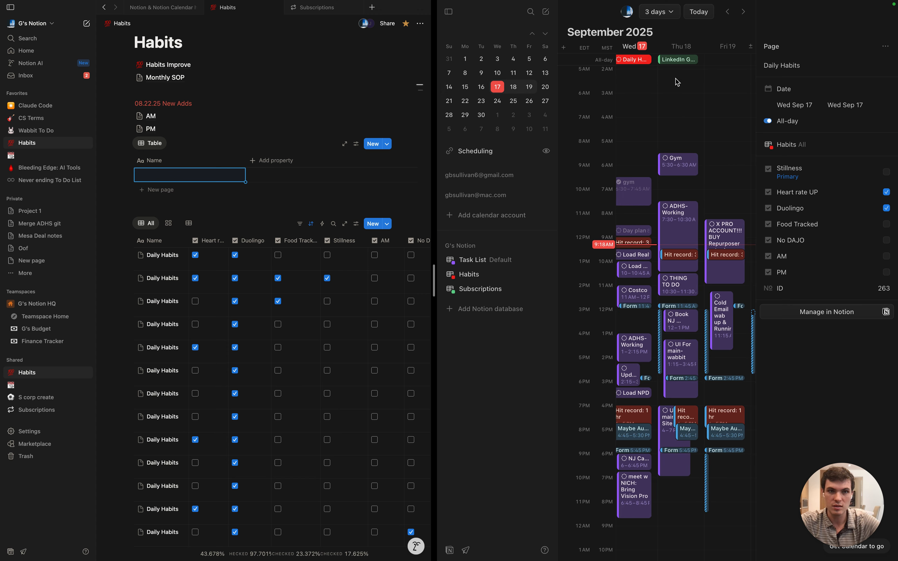
pyautogui.hscroll(2, 676, 82)
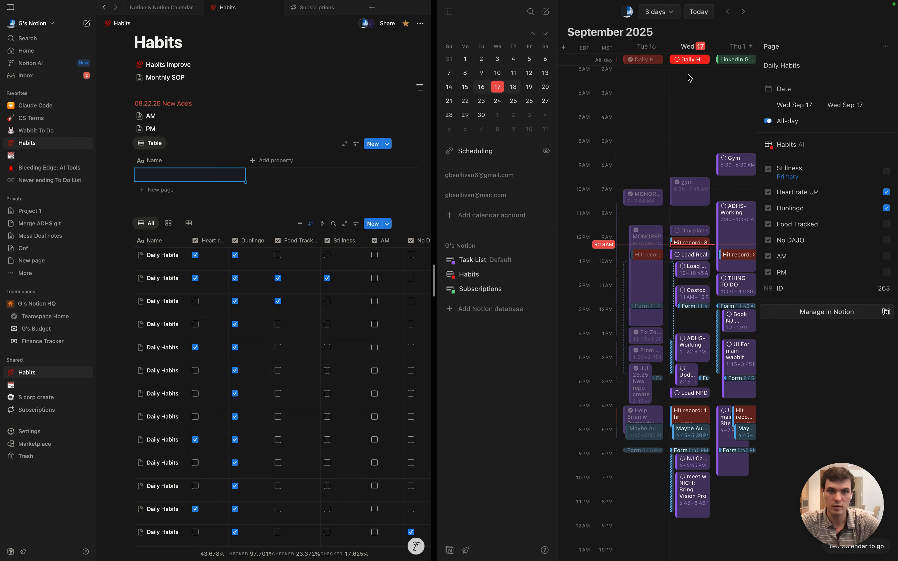
pyautogui.hscroll(2, 678, 79)
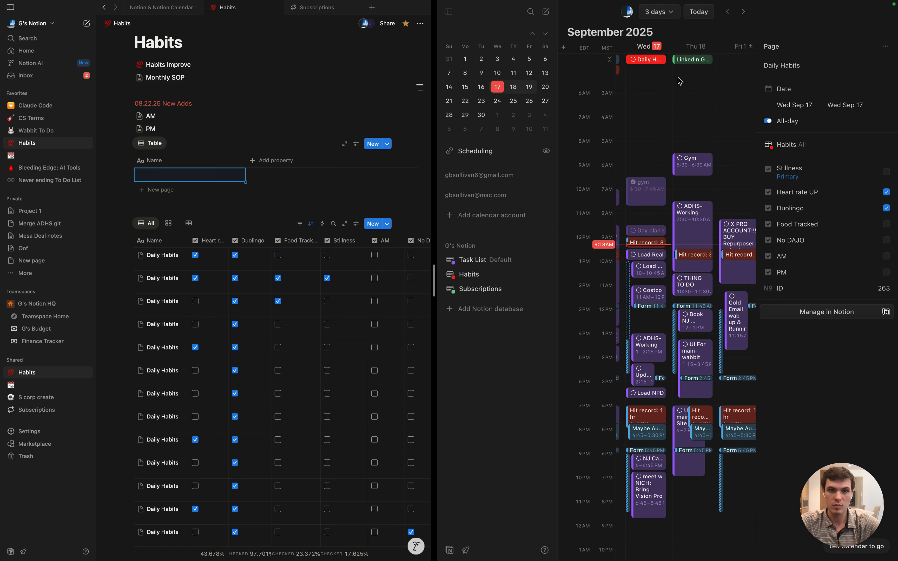
# Move Tuesday's all-day reminder about the Thanksgiving Glamis trip to Wed Sep 17, 5:15–5:45 PM
pyautogui.hscroll(-2, 639, 64)
pyautogui.moveTo(636, 64); pyautogui.dragTo(693, 479)
pyautogui.click(743, 527)
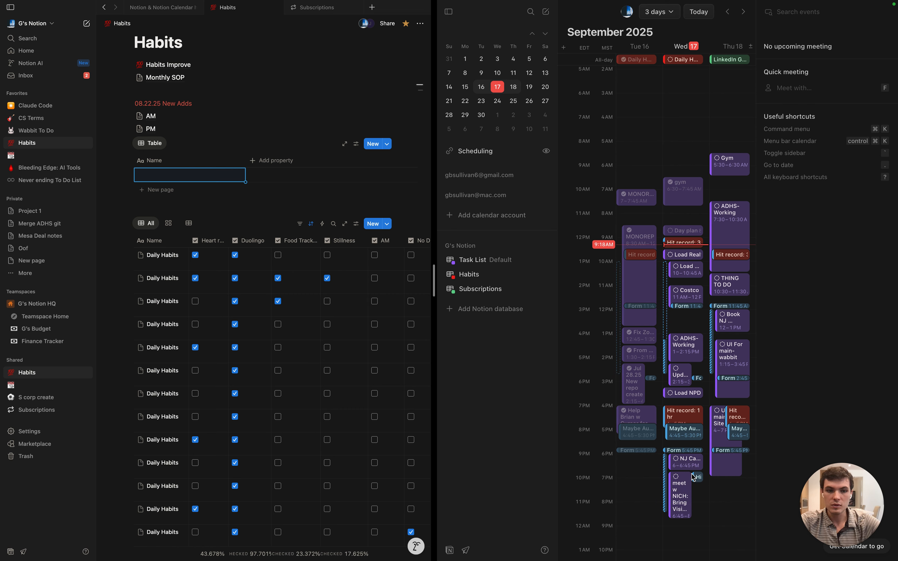
pyautogui.moveTo(700, 479); pyautogui.dragTo(699, 444)
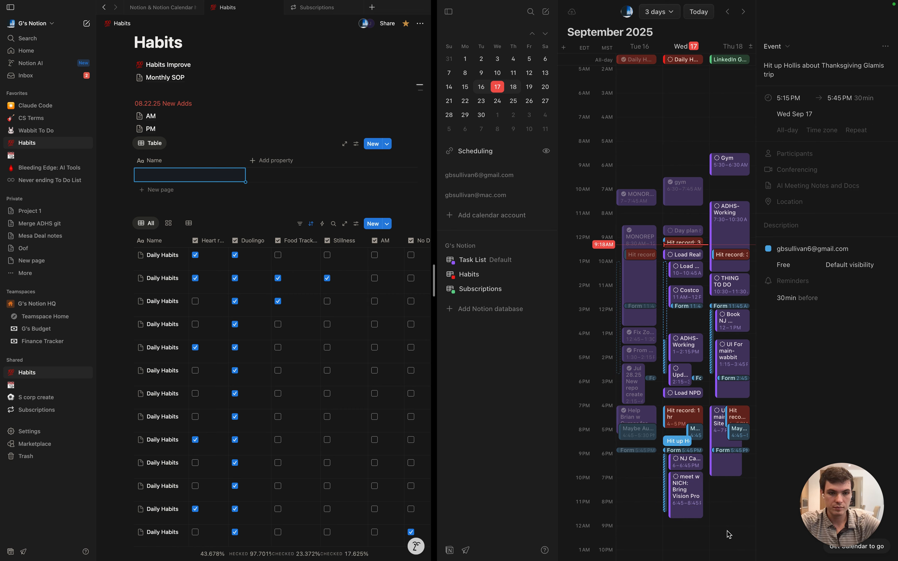
pyautogui.click(728, 531)
pyautogui.hscroll(2, 688, 104)
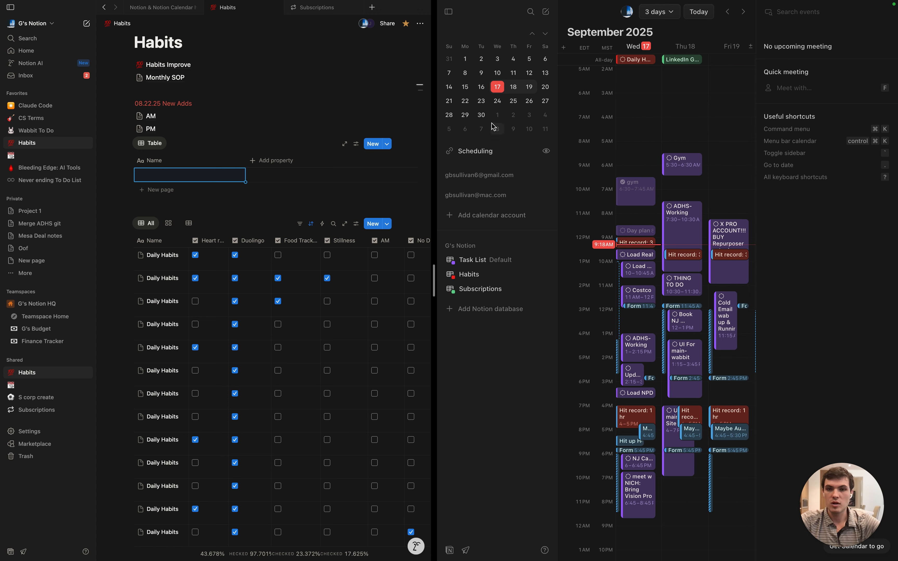
# Create a new page template in the new database and save it to repeat every 1 day
pyautogui.click(248, 201)
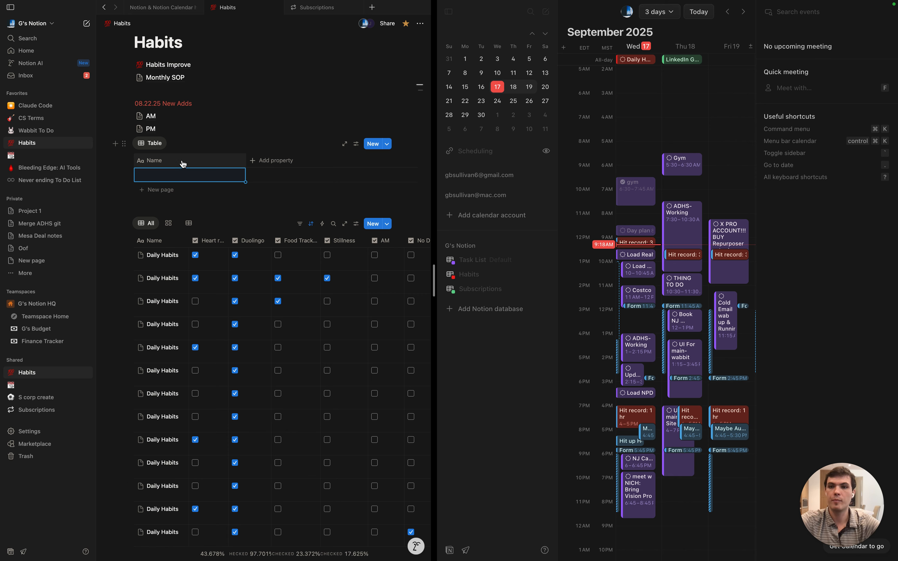
pyautogui.scroll(1, 203, 165)
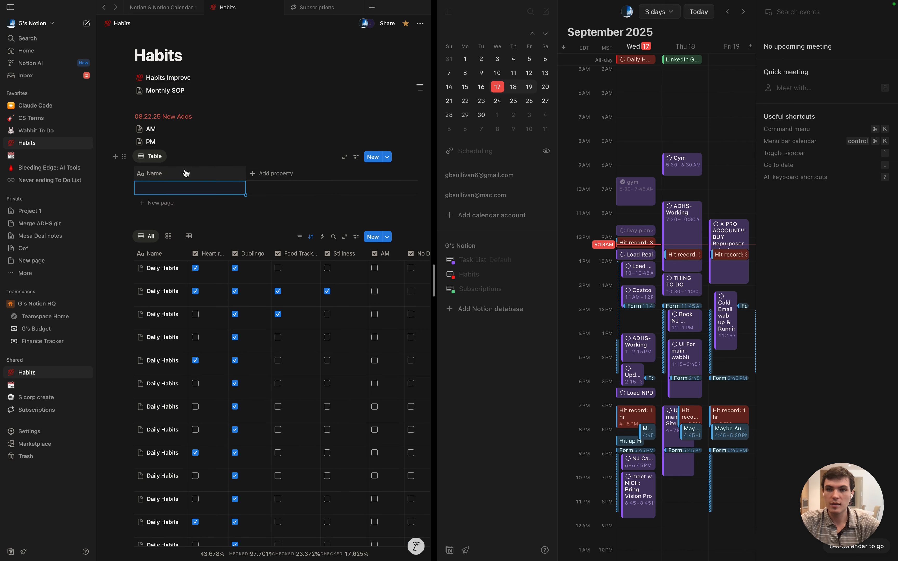
pyautogui.click(387, 157)
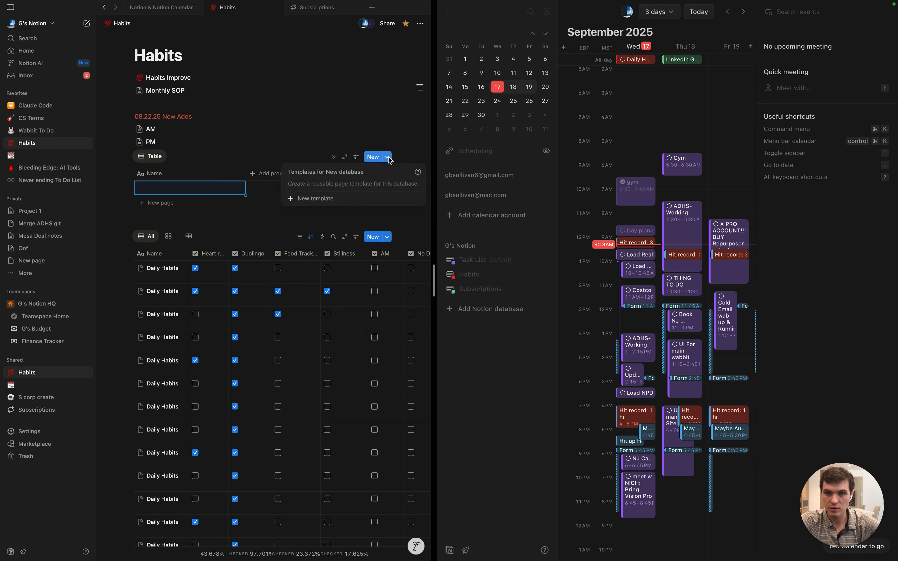
pyautogui.click(351, 203)
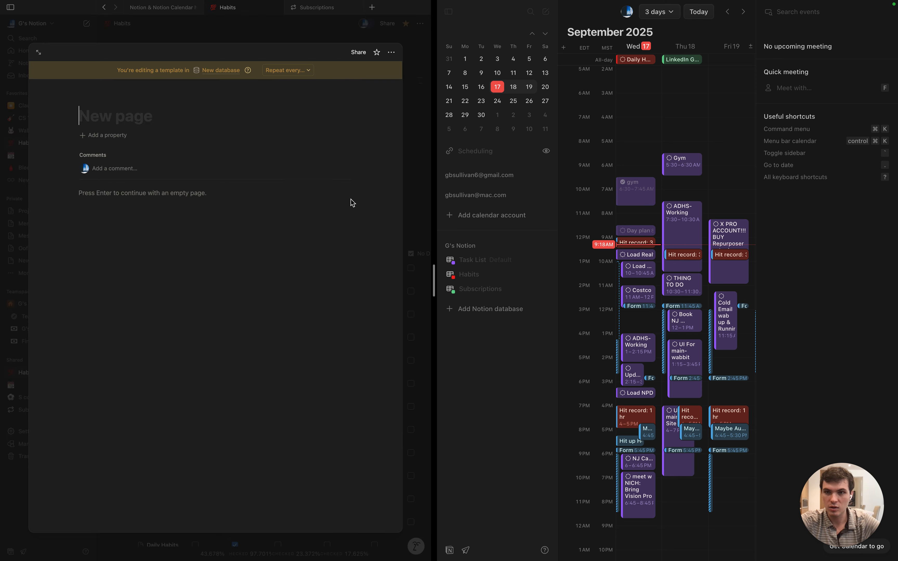
pyautogui.click(285, 71)
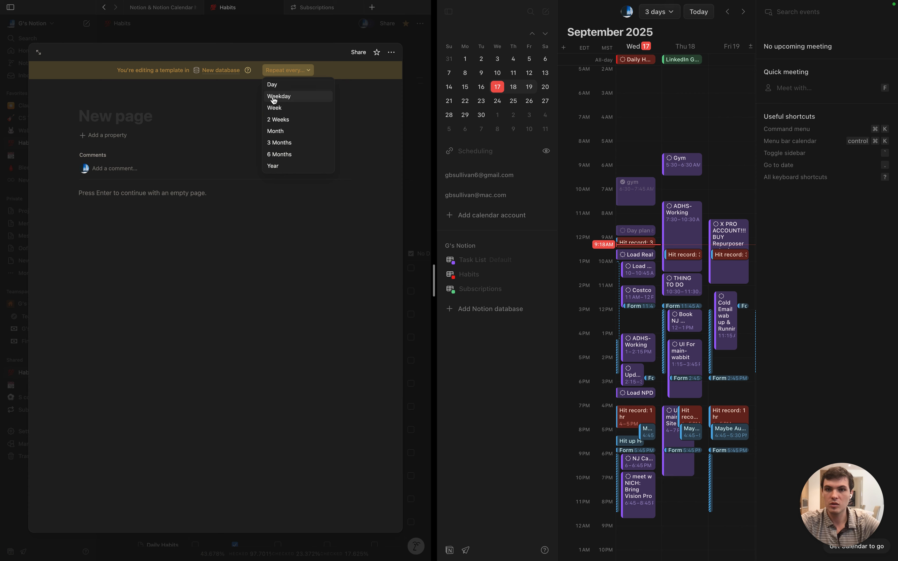
pyautogui.click(284, 86)
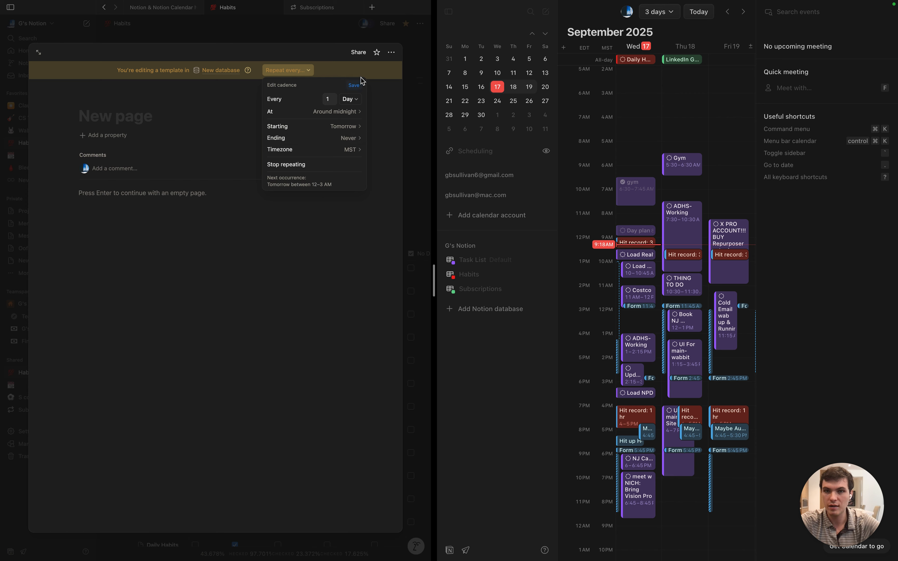
pyautogui.click(355, 85)
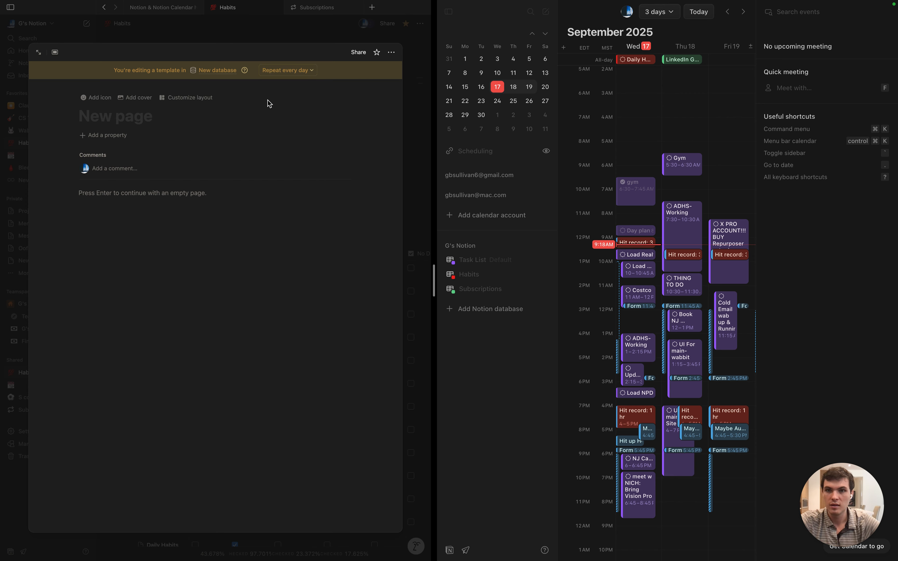
# Title the template "Daily Habits" and add a Checkbox property with its name left blank
pyautogui.click(135, 113)
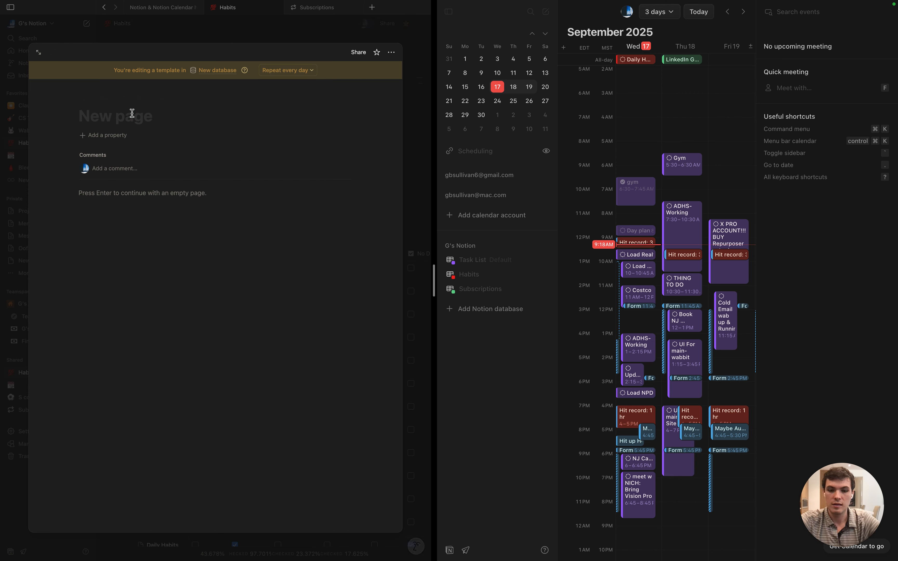
pyautogui.write('Daily Habits')
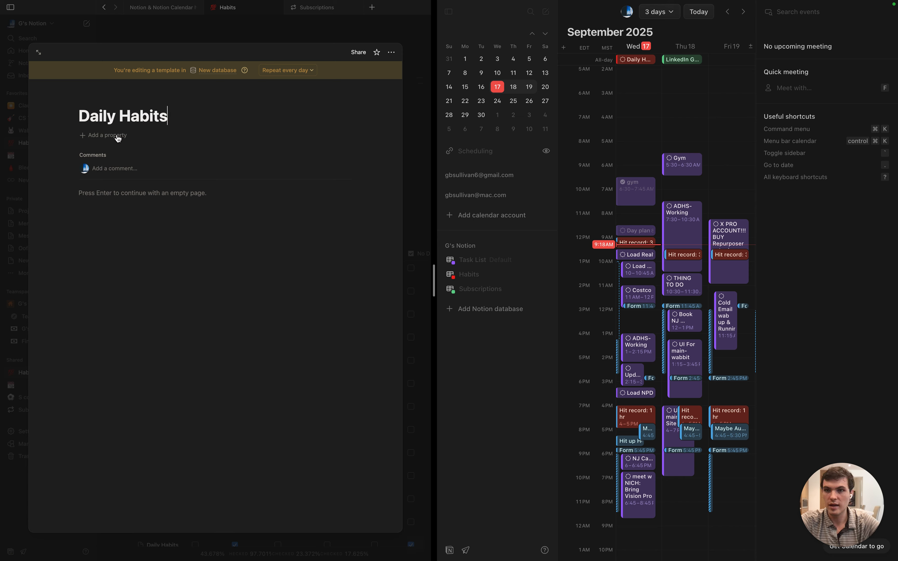
pyautogui.click(106, 138)
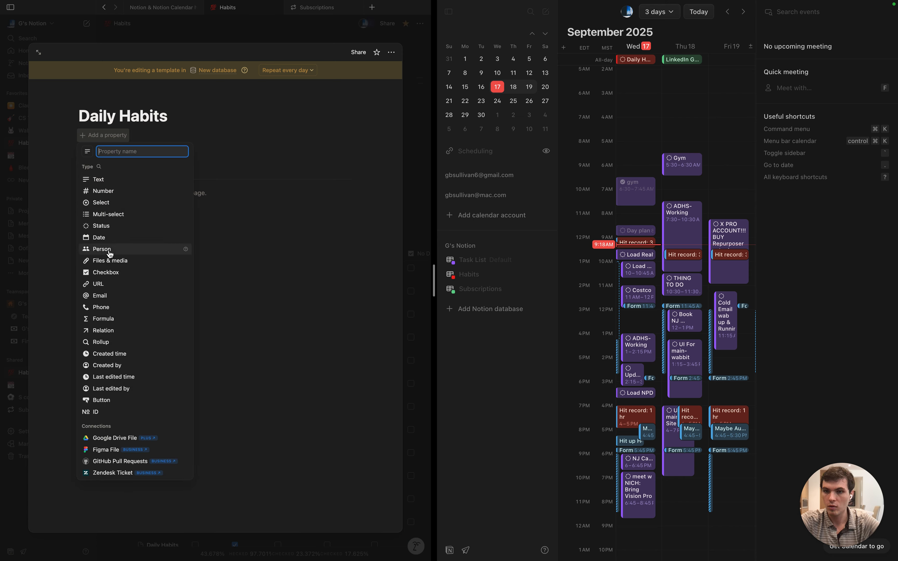
pyautogui.click(115, 272)
pyautogui.click(122, 155)
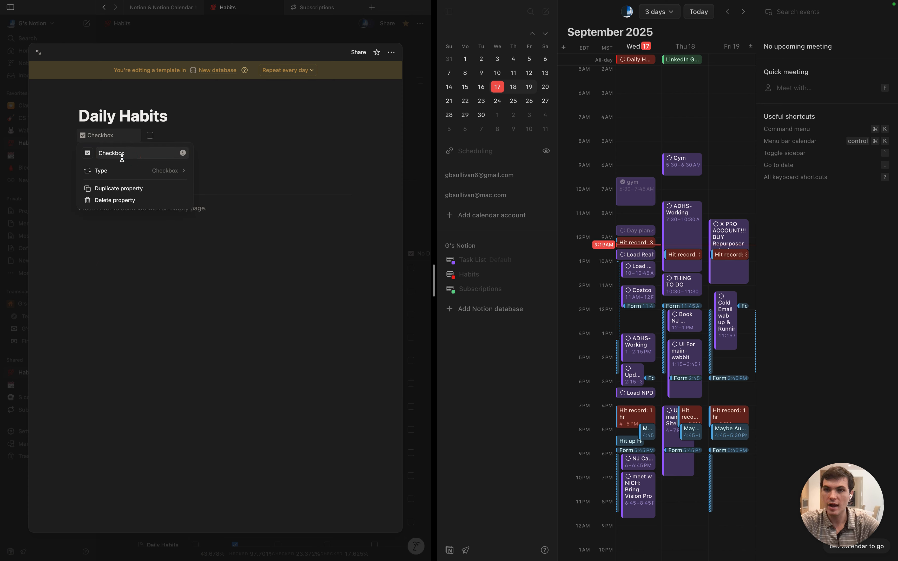
pyautogui.press('BackSpace')
pyautogui.click(122, 157)
pyautogui.doubleClick(118, 153)
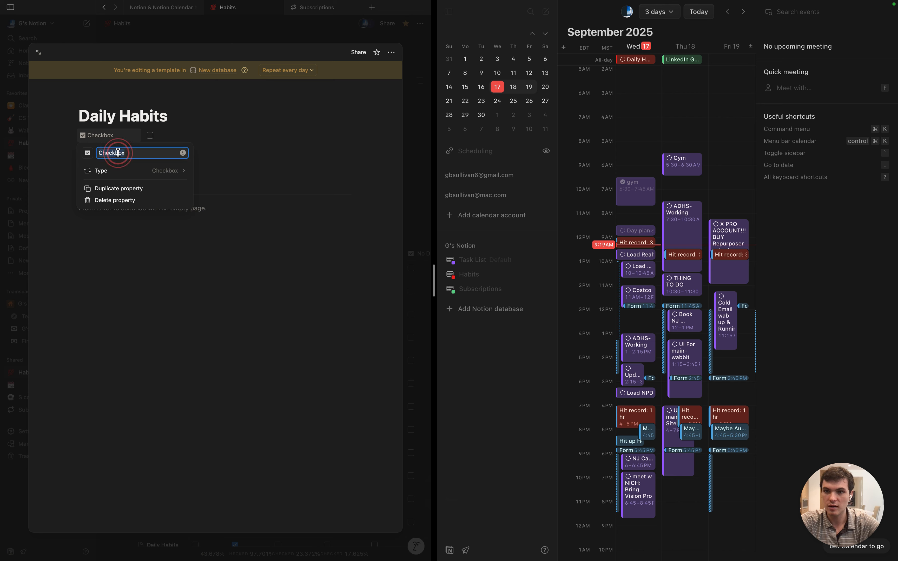
pyautogui.press('BackSpace')
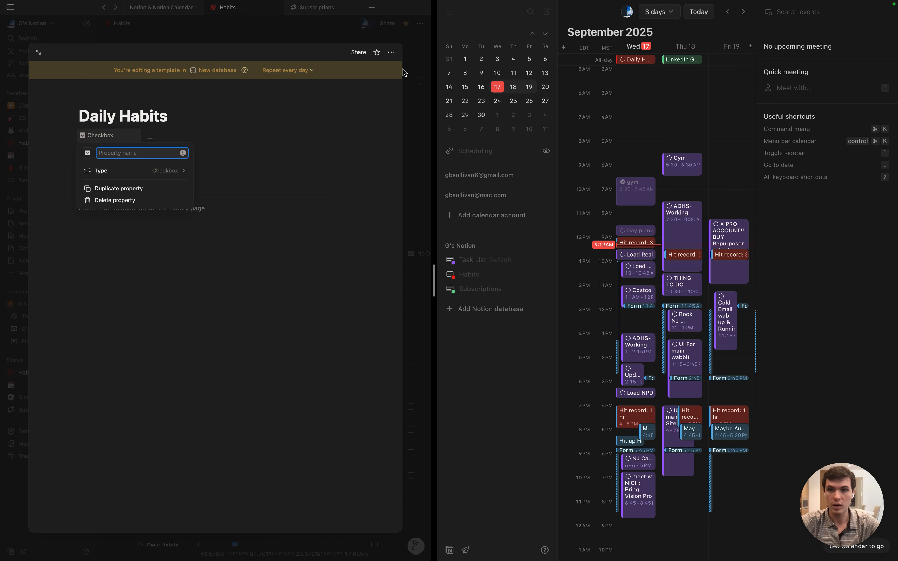
# Add a blue thread spool emoji as the Daily Habits template's icon and check the unnamed checkbox property's settings
pyautogui.click(109, 103)
pyautogui.click(91, 97)
pyautogui.click(95, 132)
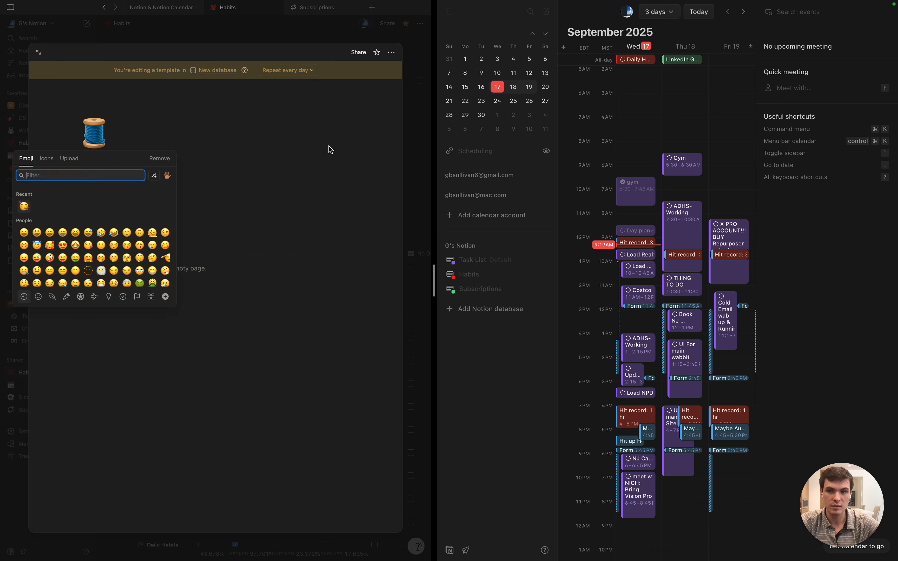
pyautogui.click(290, 165)
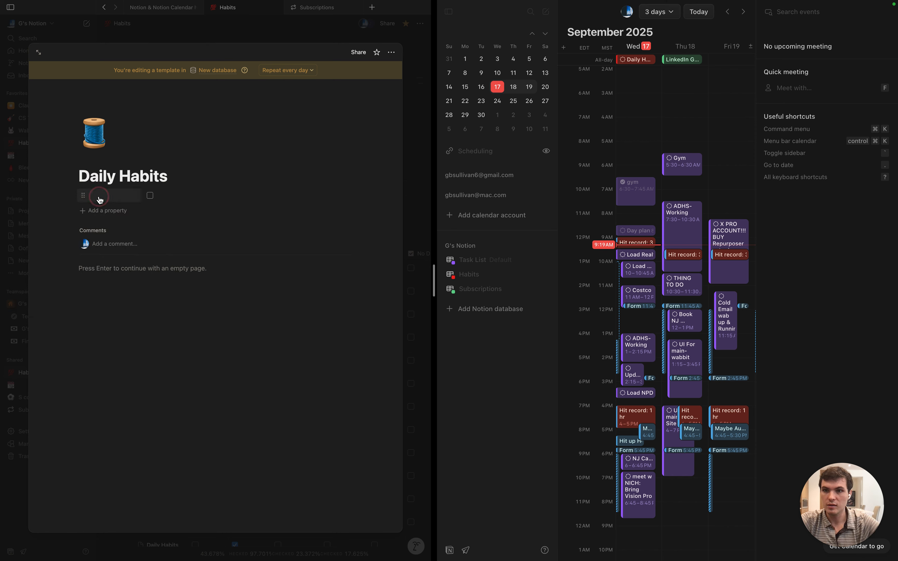
pyautogui.click(99, 198)
pyautogui.click(101, 222)
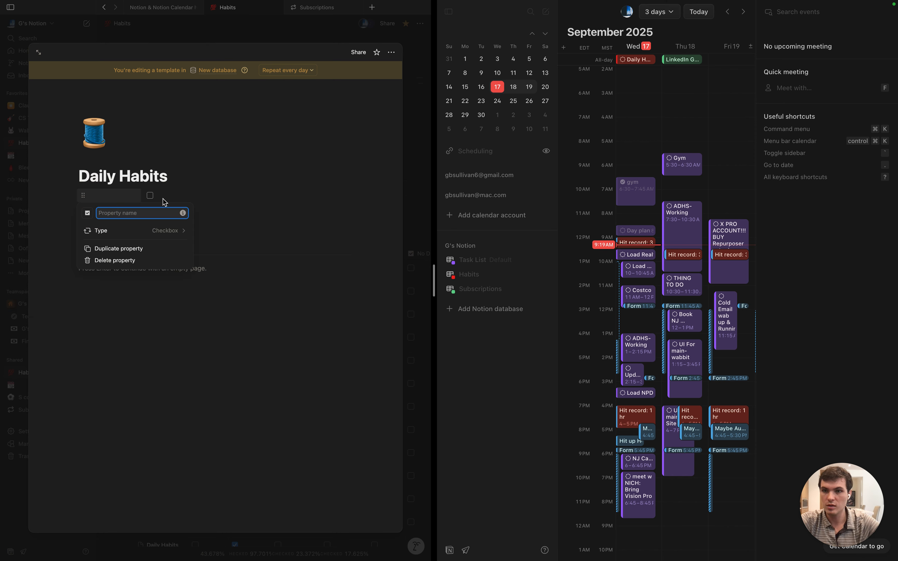
pyautogui.click(228, 223)
# Add a second Checkbox property with its default name to the Daily Habits template and close the template
pyautogui.click(101, 210)
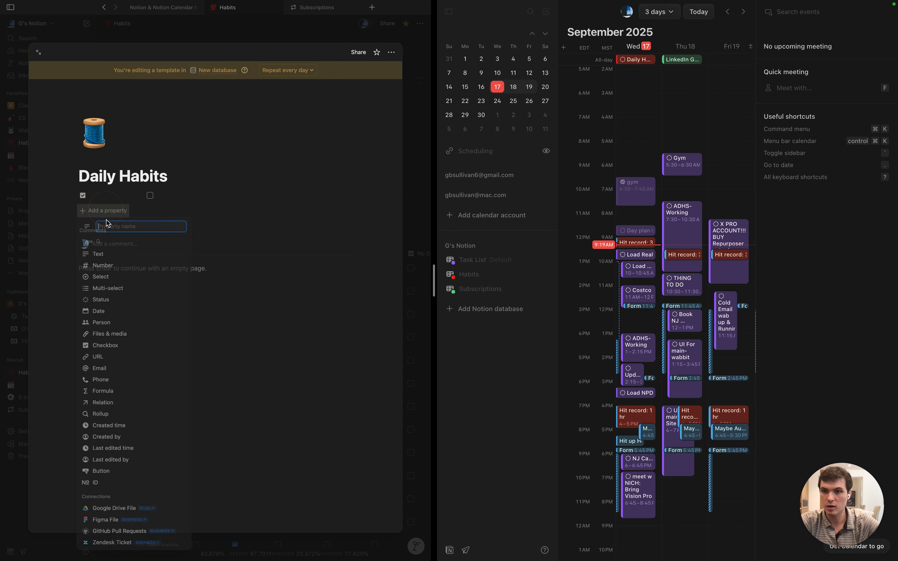
pyautogui.click(106, 348)
pyautogui.click(248, 371)
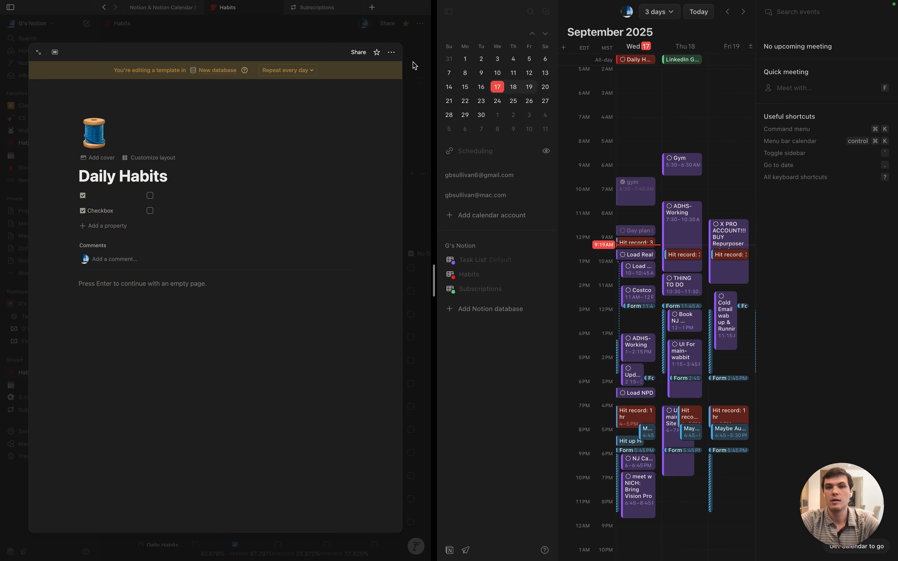
pyautogui.click(426, 85)
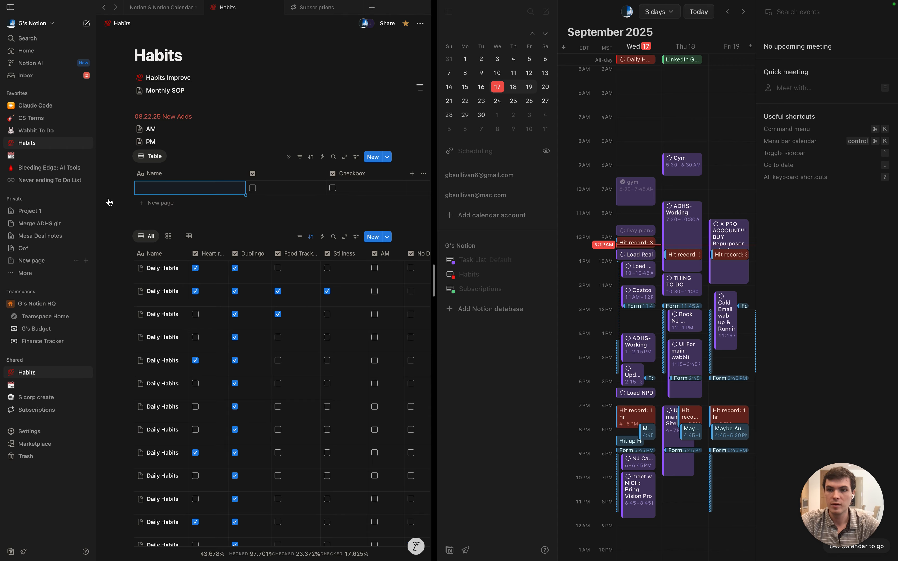
# Tick both checkboxes in the blank first row of the new table
pyautogui.click(250, 184)
pyautogui.click(333, 188)
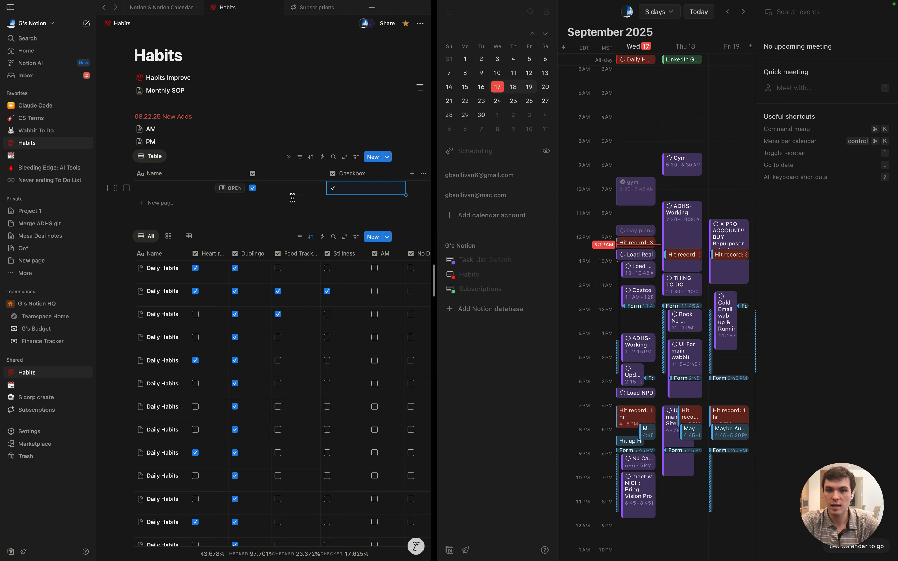
pyautogui.hscroll(3, 294, 197)
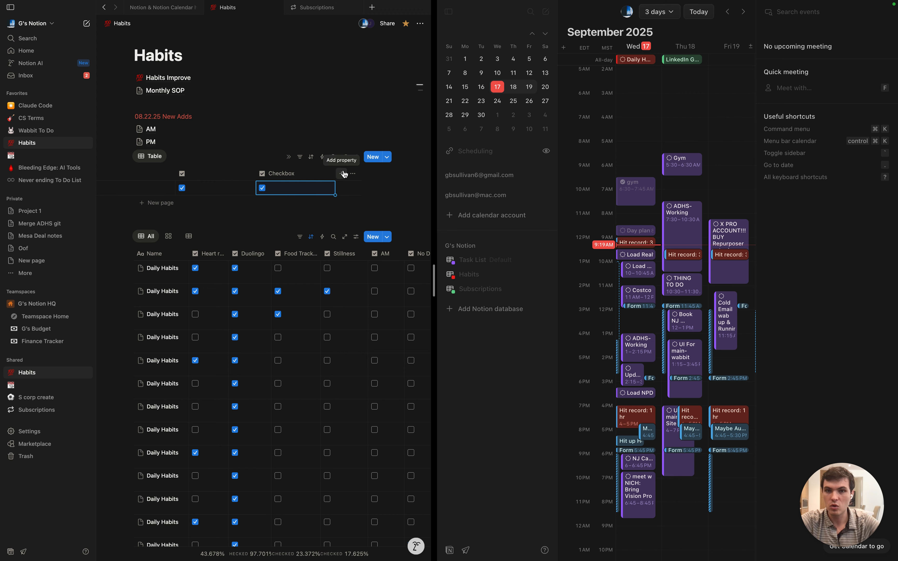
# Review the new database's template list and the options for the Daily Habits template, including its repeat setting
pyautogui.click(387, 157)
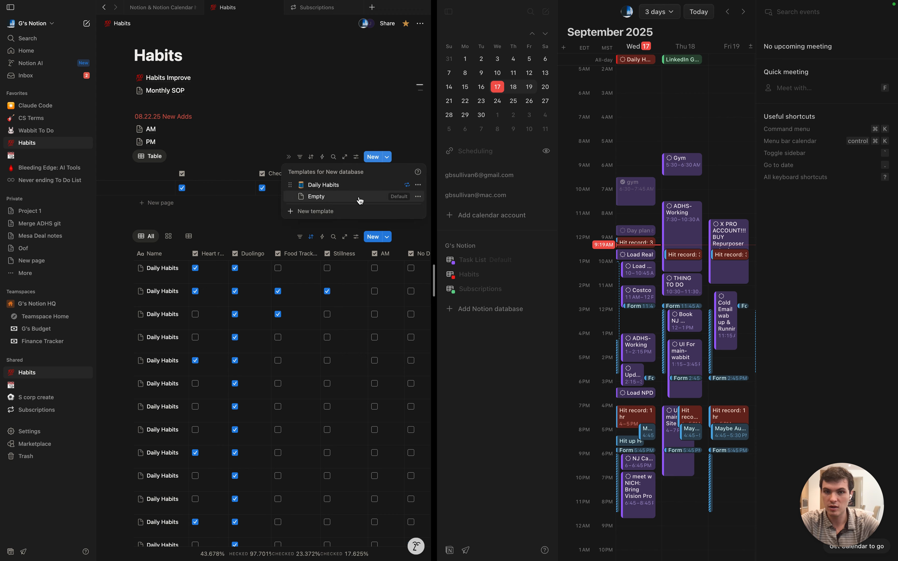
pyautogui.click(417, 185)
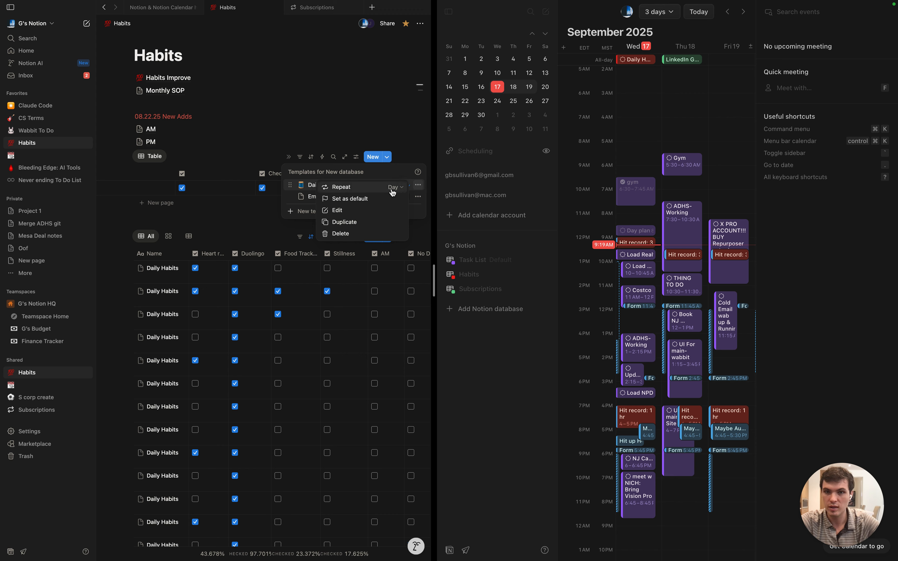
pyautogui.click(418, 186)
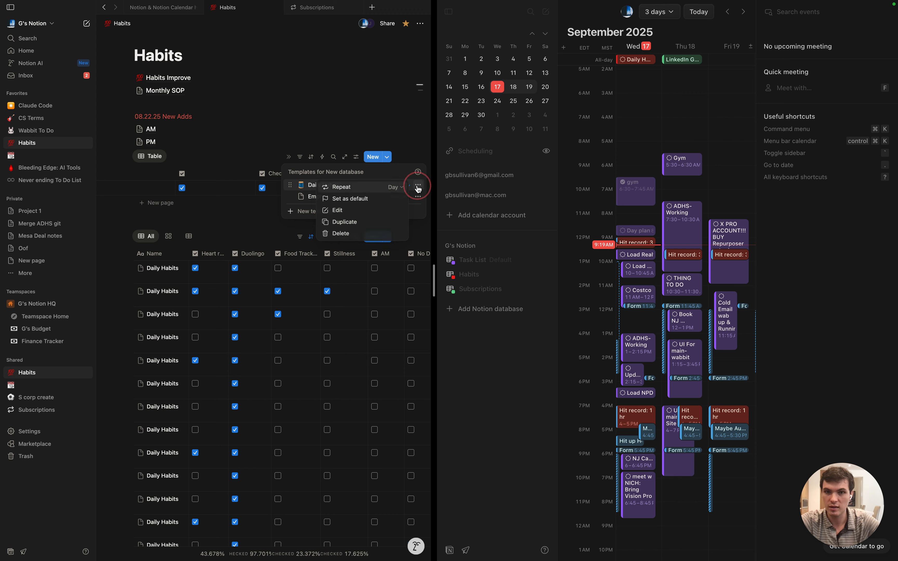
pyautogui.click(414, 152)
# Delete the new demo table from the Habits page, keeping the existing Habits table
pyautogui.hscroll(-3, 323, 190)
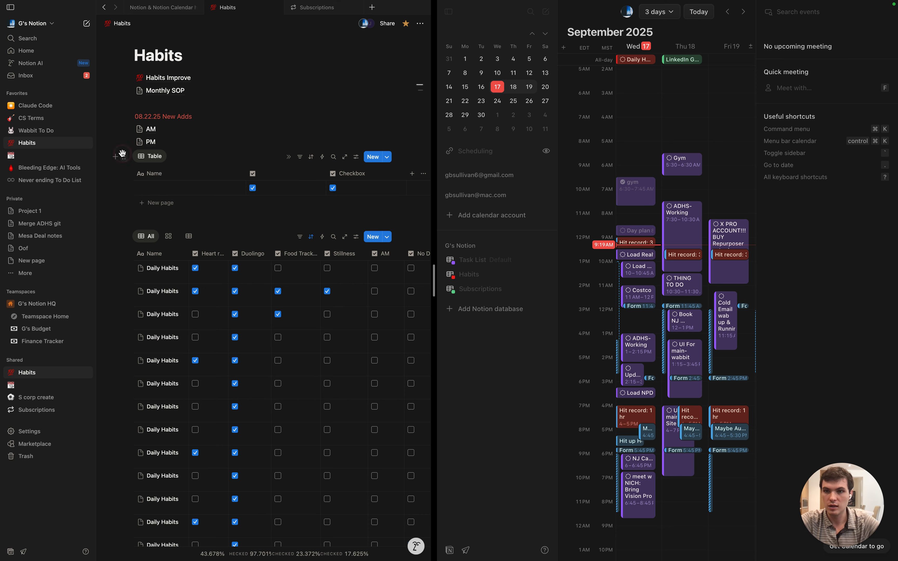
pyautogui.click(123, 156)
pyautogui.click(37, 227)
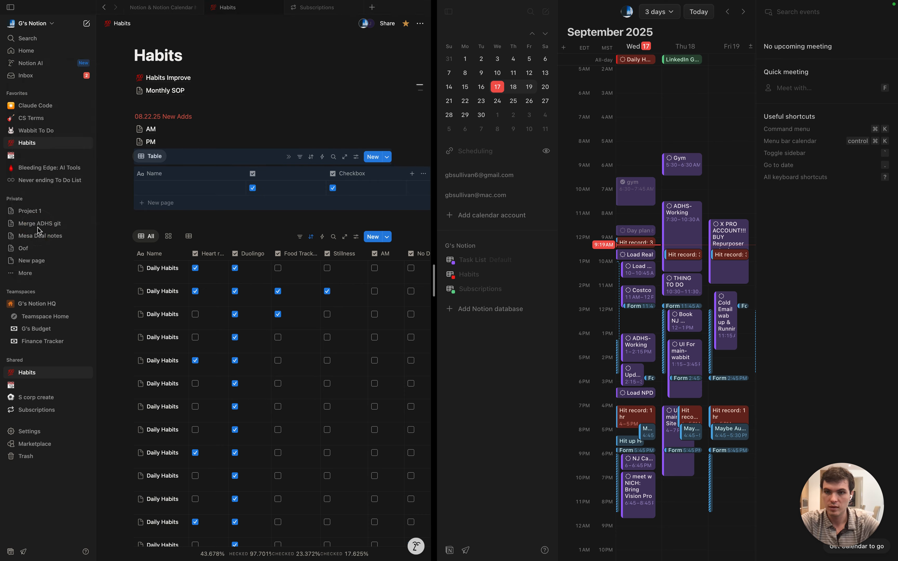
pyautogui.click(222, 292)
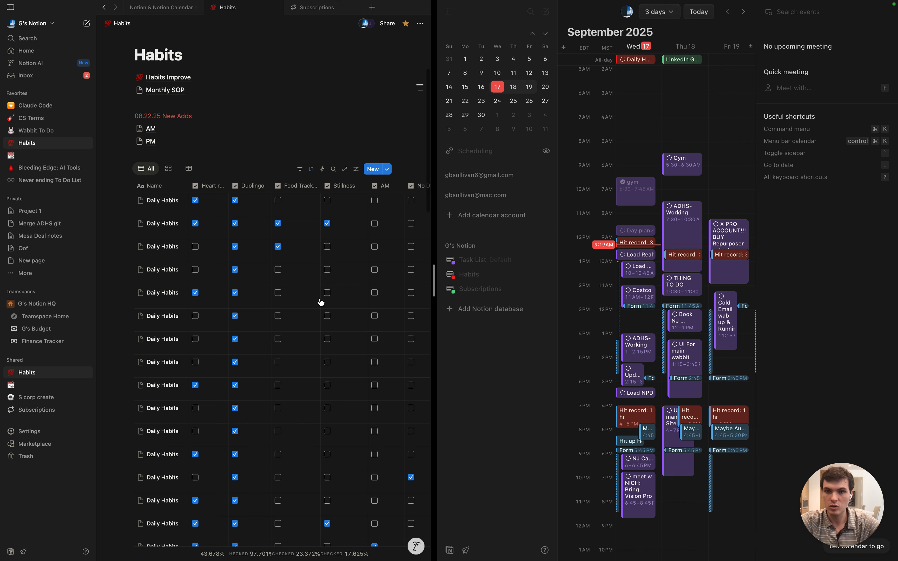
# Examine the existing Habits table's columns, from Heart rate and Duolingo across to the ID and total progress columns
pyautogui.hscroll(5, 321, 302)
pyautogui.hscroll(-5, 319, 301)
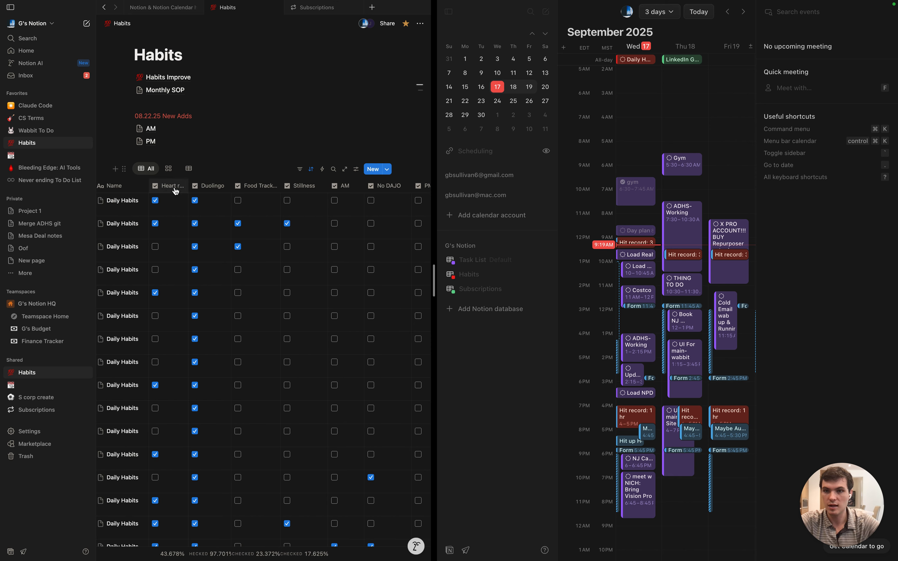
pyautogui.hscroll(2, 168, 192)
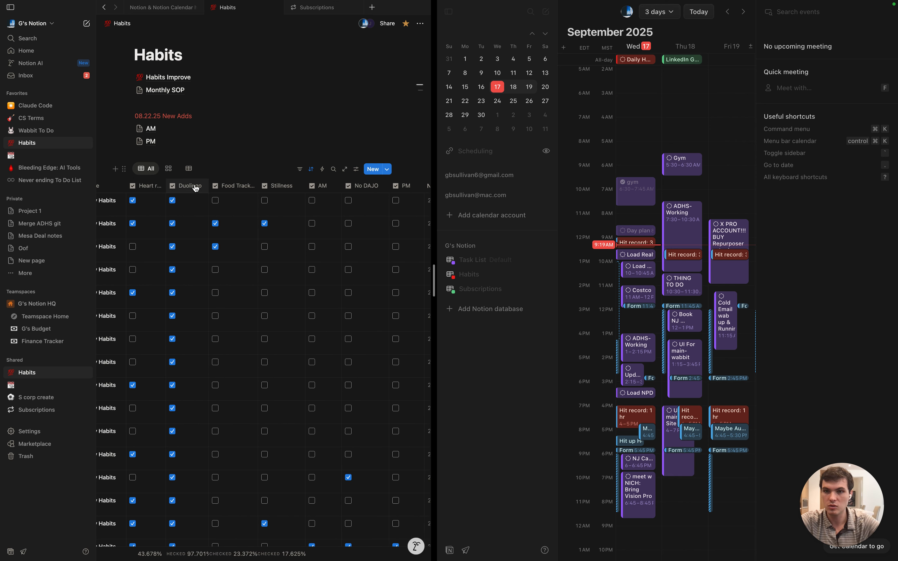
pyautogui.hscroll(4, 196, 187)
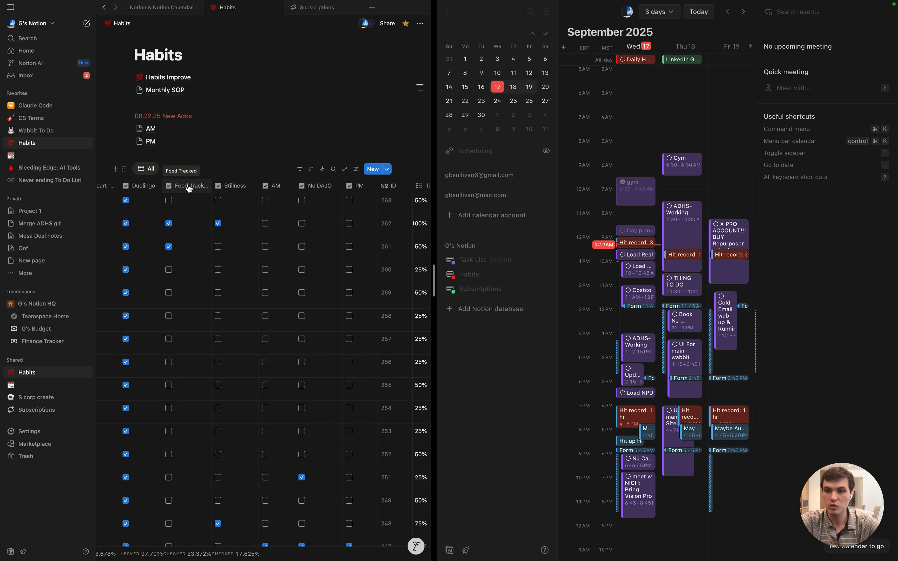
pyautogui.hscroll(3, 208, 189)
pyautogui.scroll(3, 182, 196)
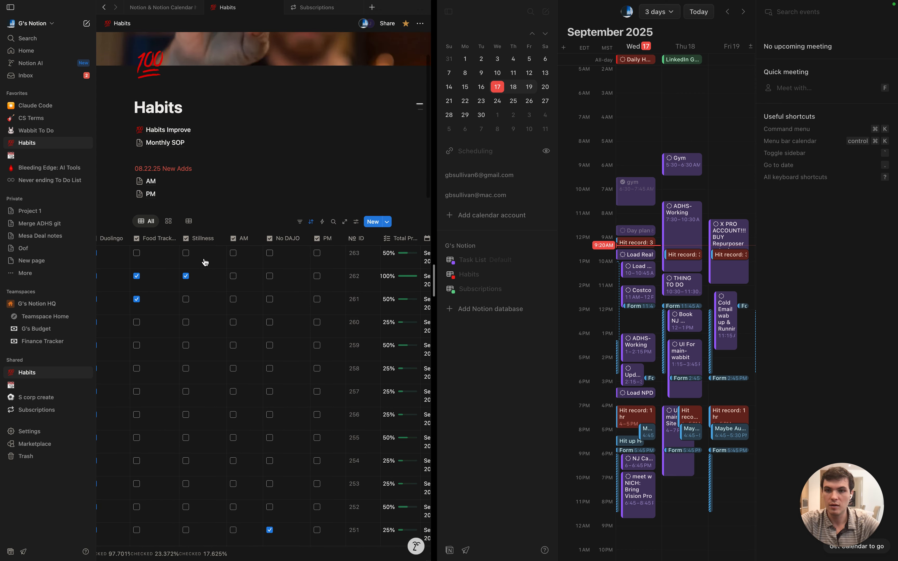
pyautogui.hscroll(-3, 201, 236)
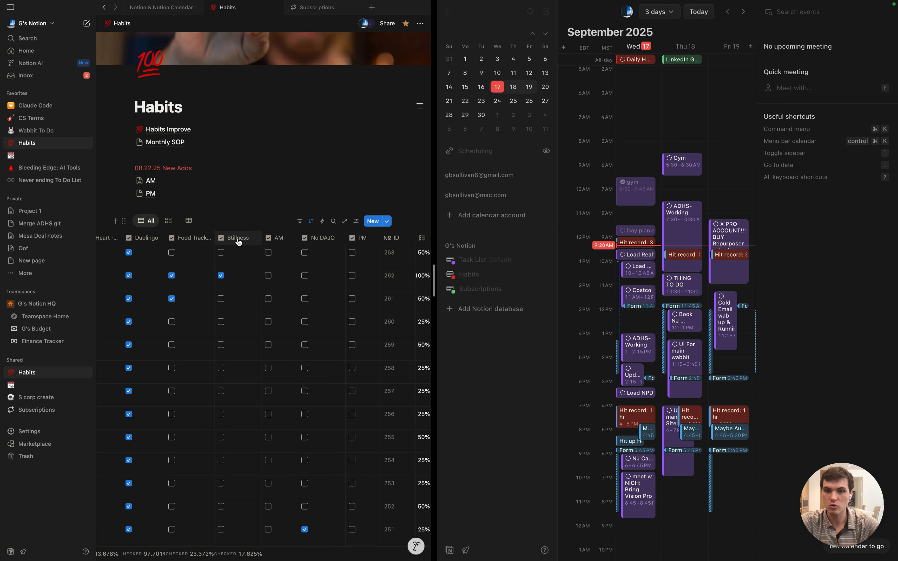
pyautogui.hscroll(3, 245, 242)
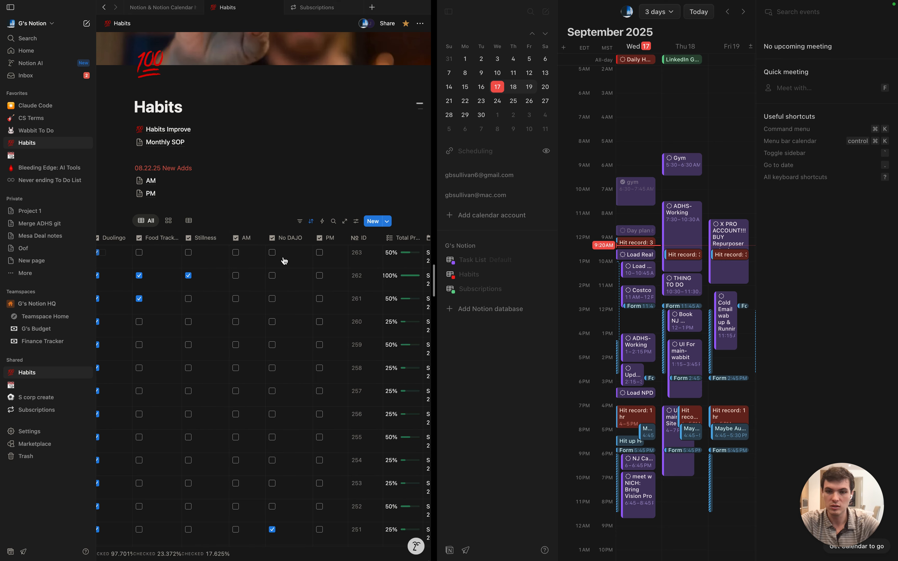
pyautogui.hscroll(-8, 283, 261)
pyautogui.scroll(-3, 284, 261)
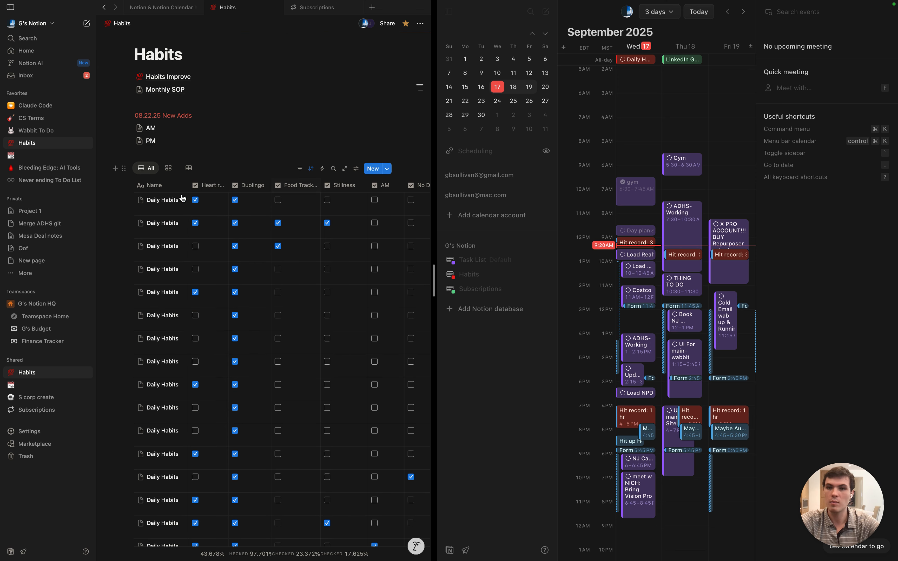
pyautogui.scroll(3, 283, 201)
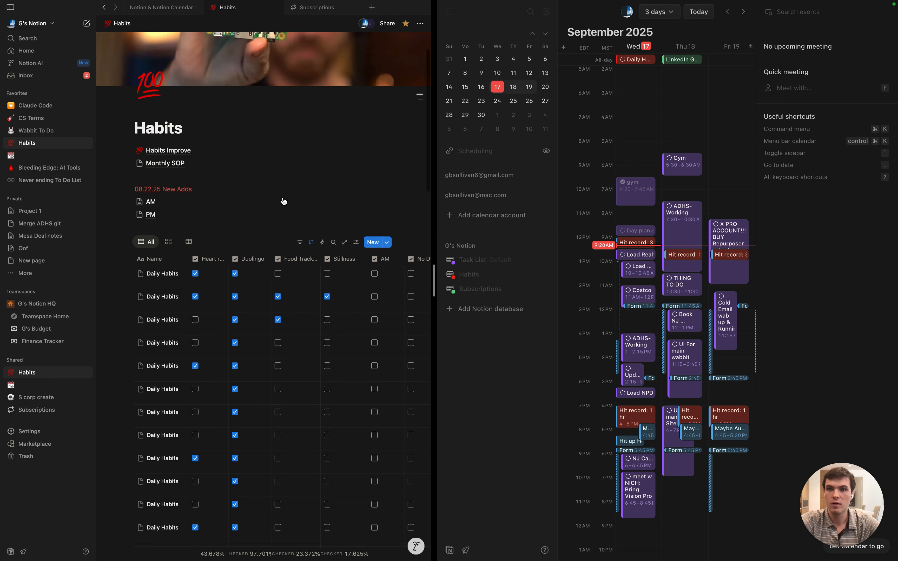
pyautogui.scroll(3, 187, 184)
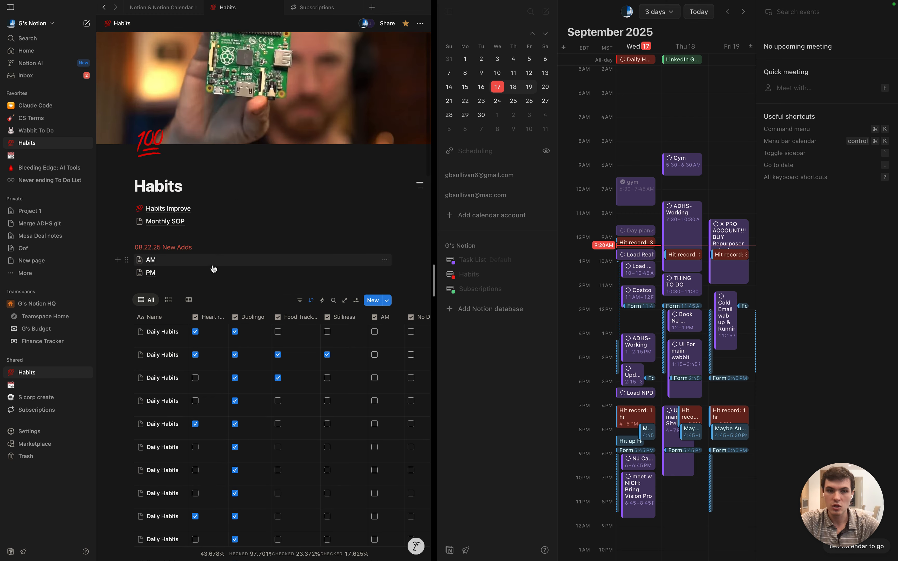
# Browse the Notion databases that can be added to the calendar, searching for "h", and close the list without adding any
pyautogui.click(496, 314)
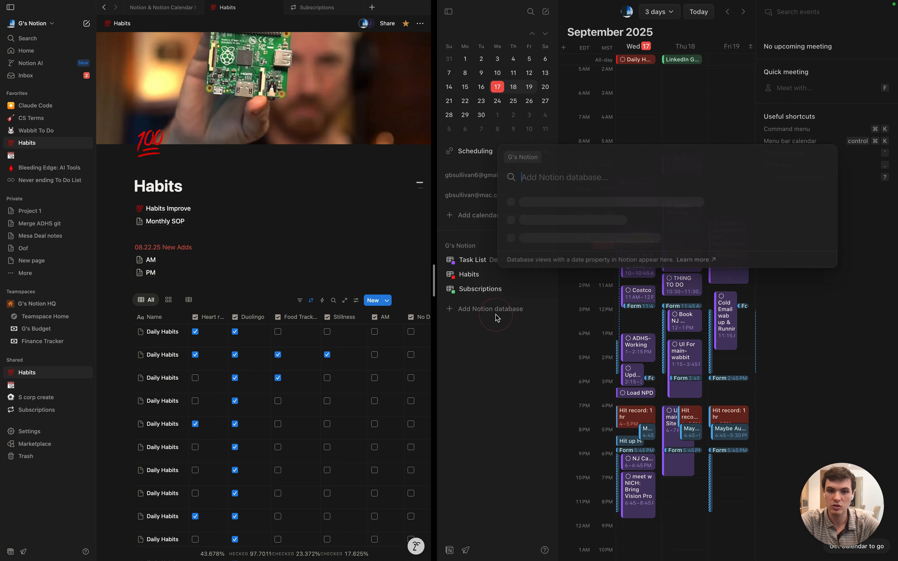
pyautogui.write('h')
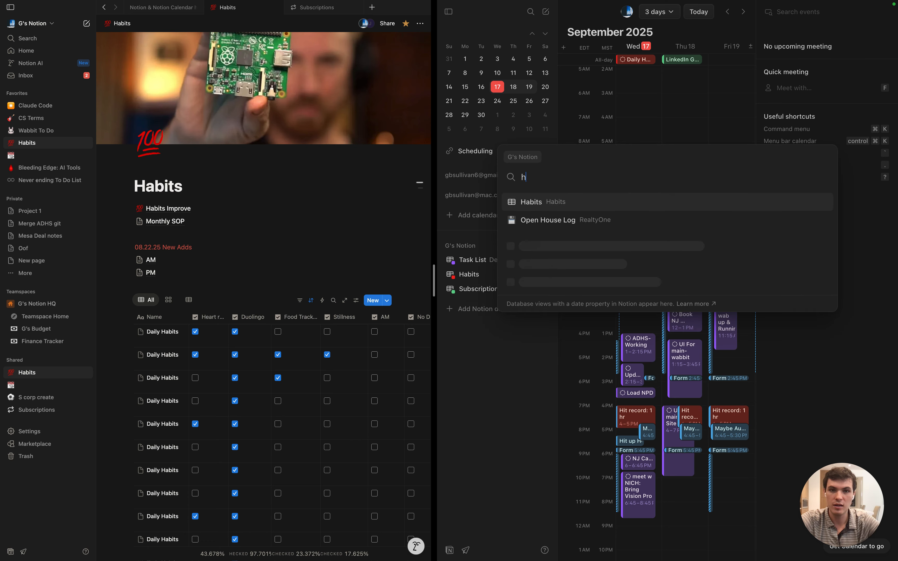
pyautogui.press('BackSpace')
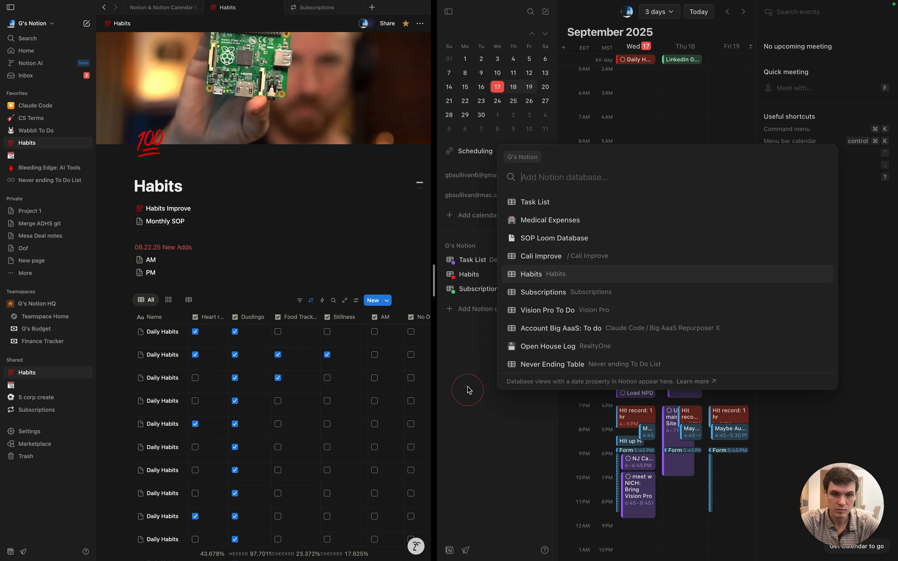
pyautogui.press('Escape')
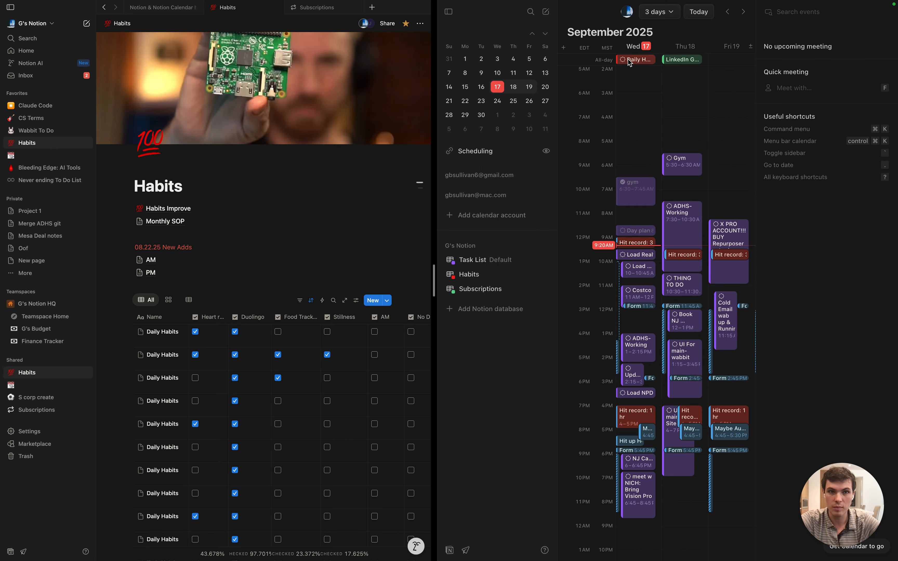
# View the Wed Sep 17 Daily Habits entry in the calendar and look through the older rows of the Habits table
pyautogui.click(628, 60)
pyautogui.press('Escape')
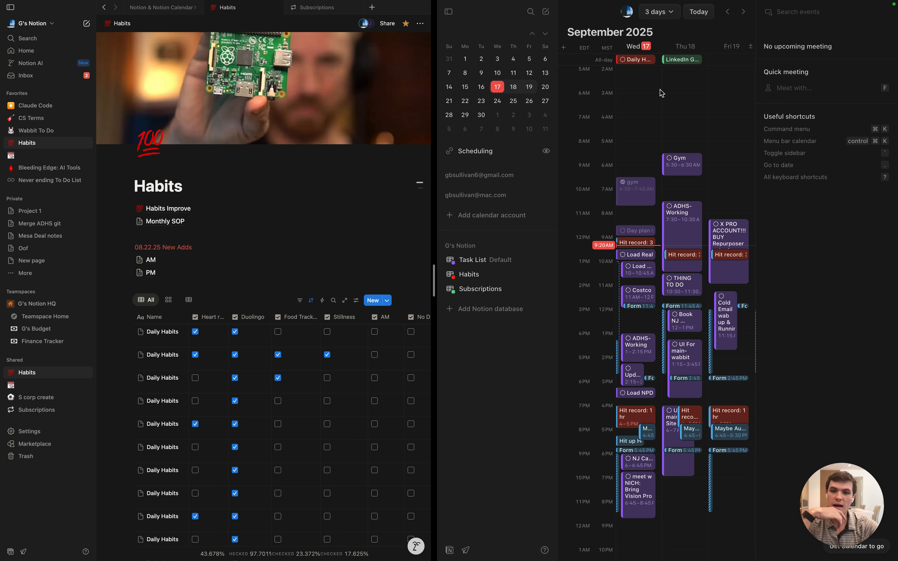
pyautogui.scroll(-20, 281, 256)
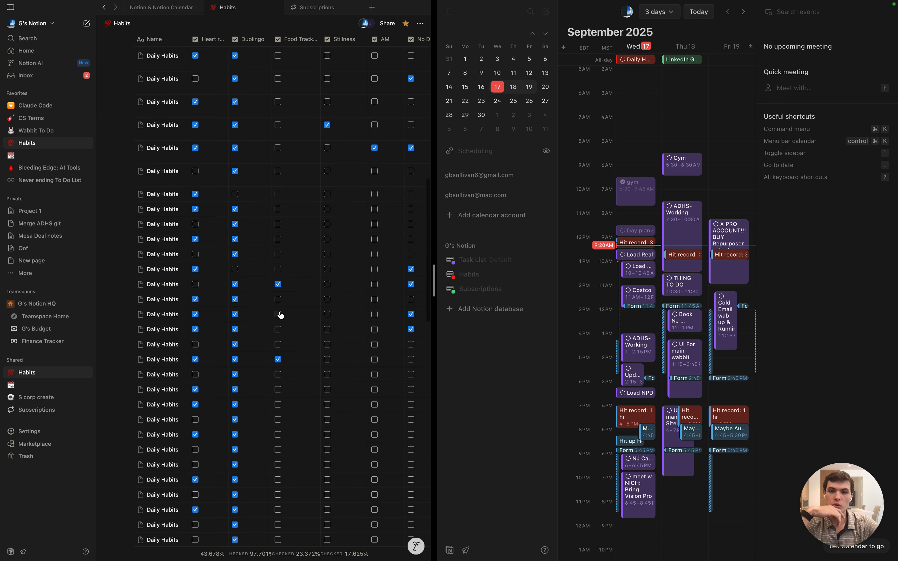
# Review the calculation options of the Habits table's Duolingo column, including the Percent checked setting, without changing them
pyautogui.scroll(8, 280, 312)
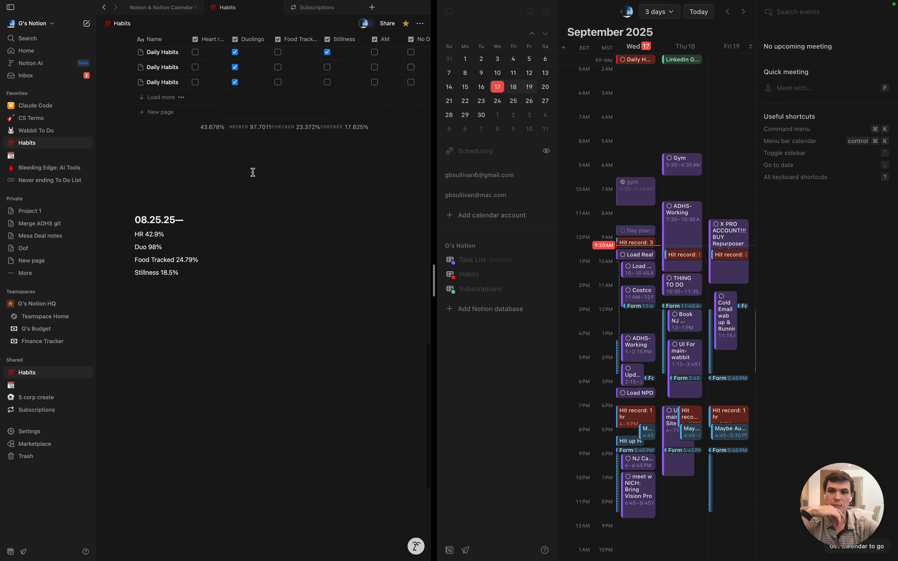
pyautogui.scroll(15, 333, 128)
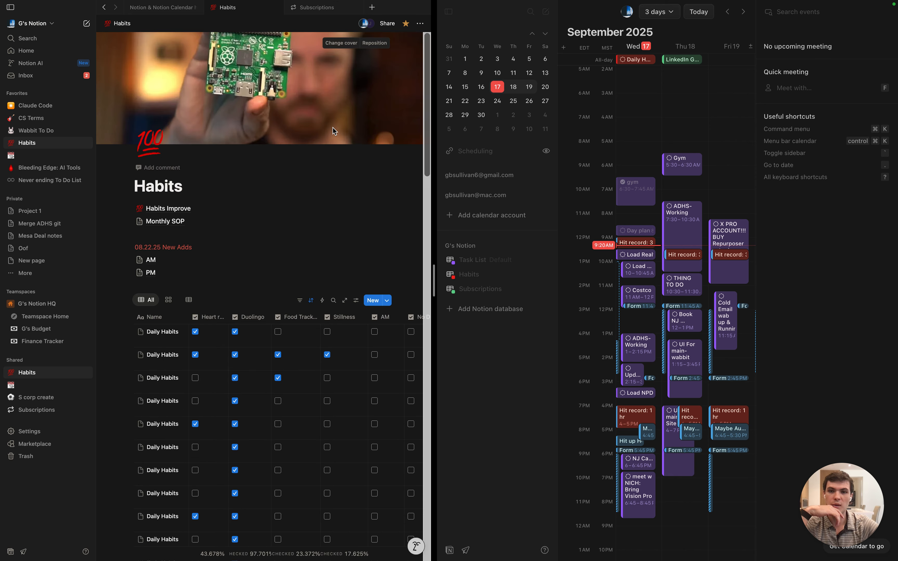
pyautogui.click(250, 317)
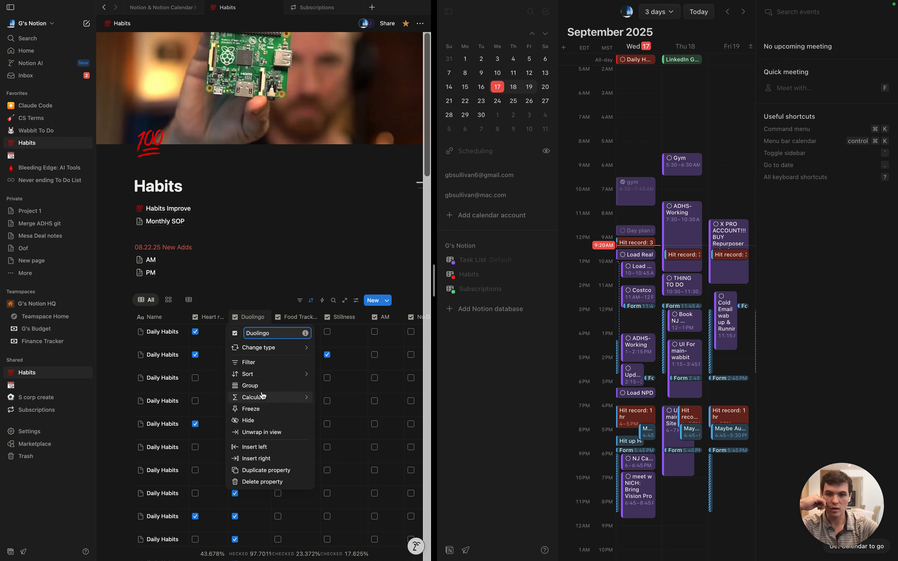
pyautogui.moveTo(261, 399)
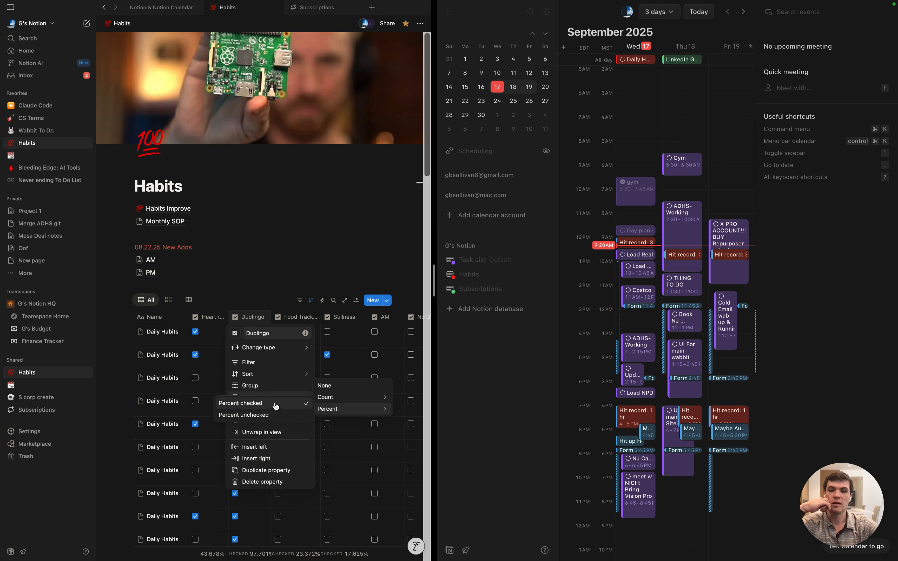
pyautogui.click(256, 288)
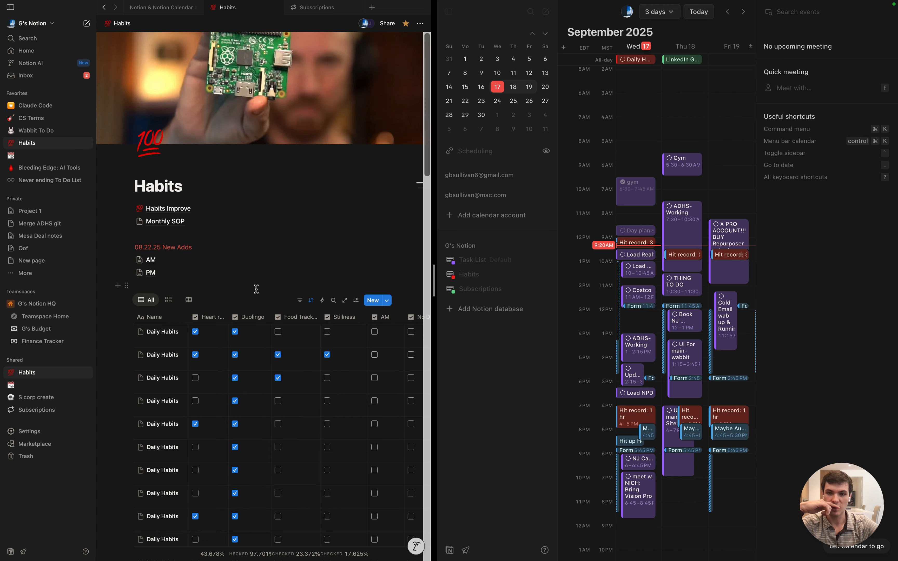
# Look through the Habits page's export settings and available file formats, and cancel without exporting
pyautogui.click(421, 24)
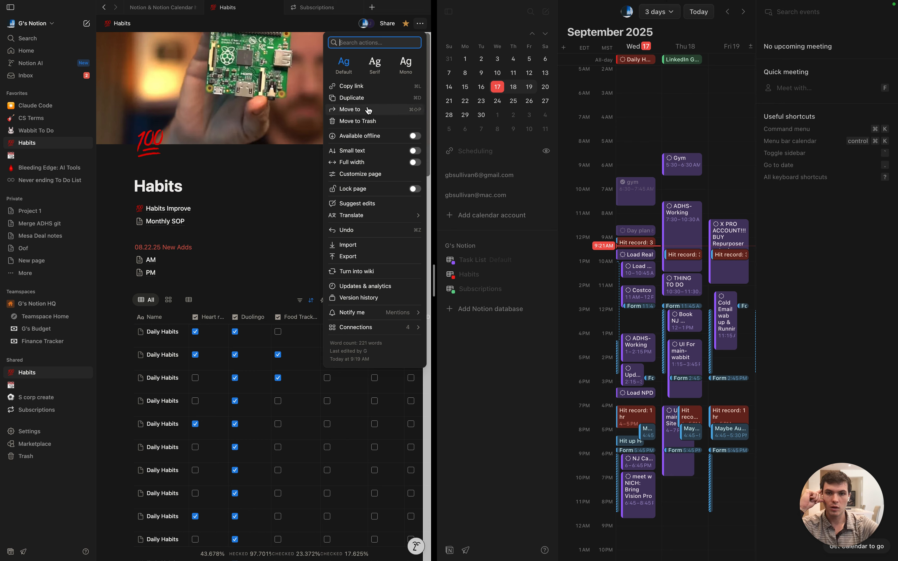
pyautogui.press('Down')
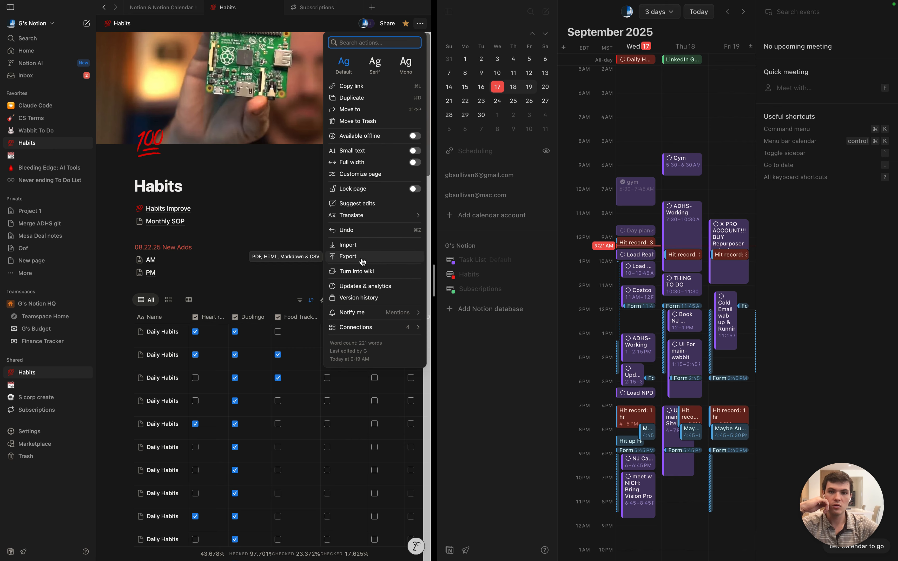
pyautogui.click(355, 256)
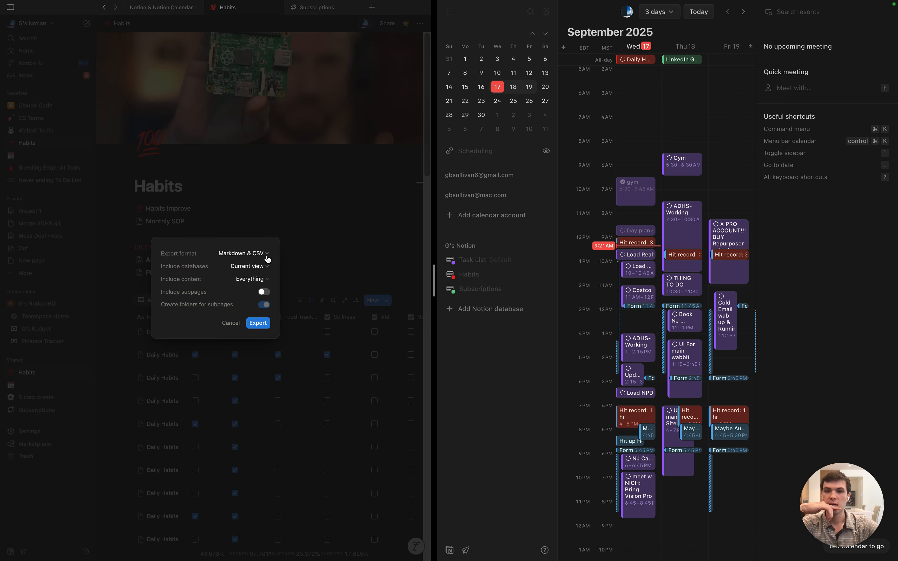
pyautogui.click(261, 256)
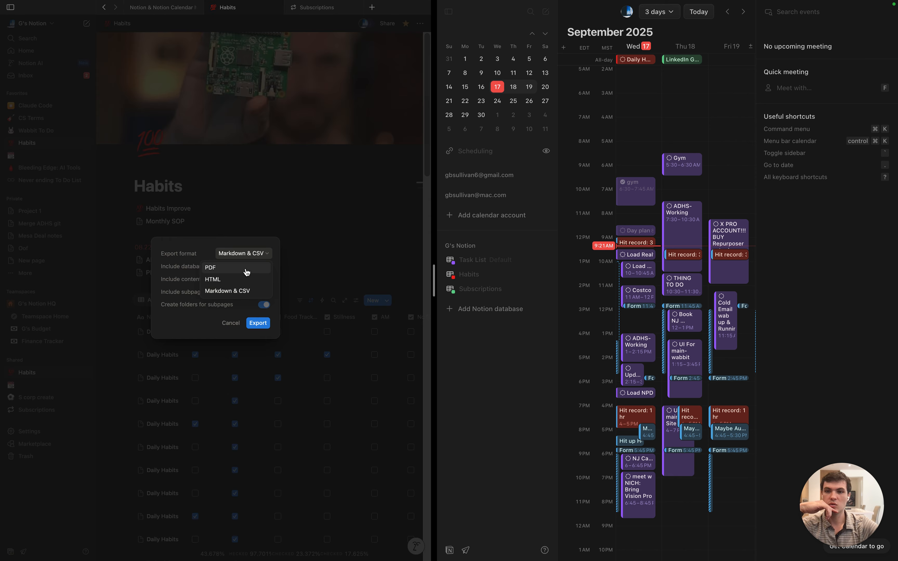
pyautogui.click(249, 293)
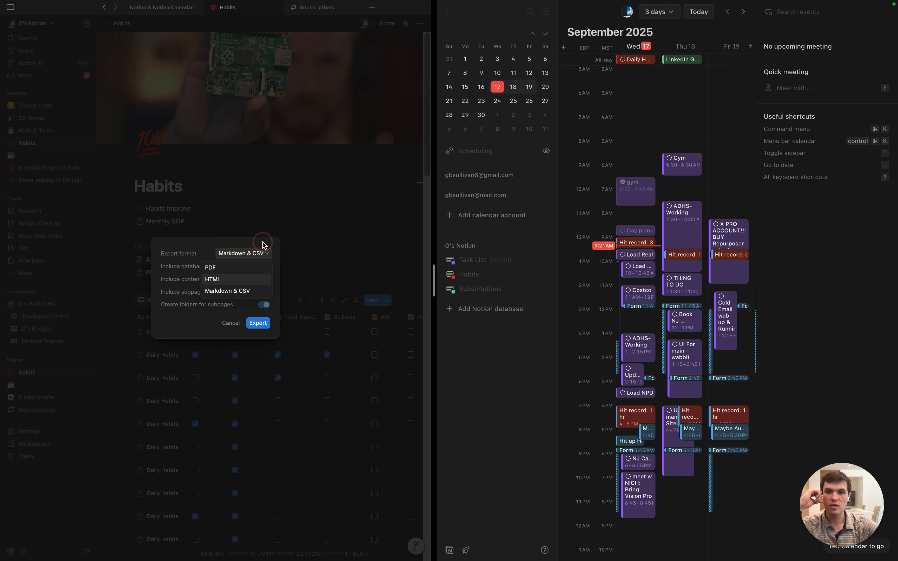
pyautogui.click(233, 323)
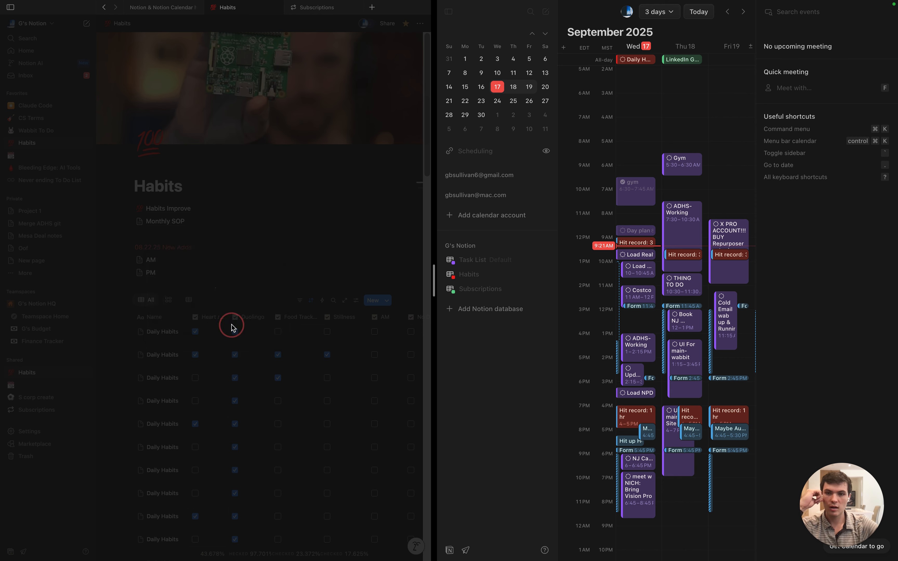
pyautogui.scroll(-5, 307, 323)
pyautogui.scroll(5, 307, 325)
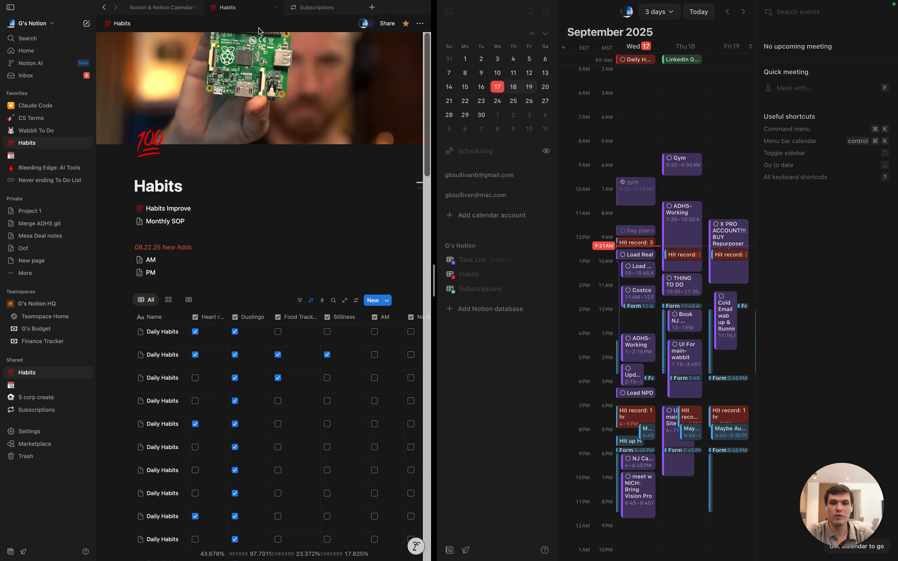
pyautogui.hotkey('ctrl', 'Up')
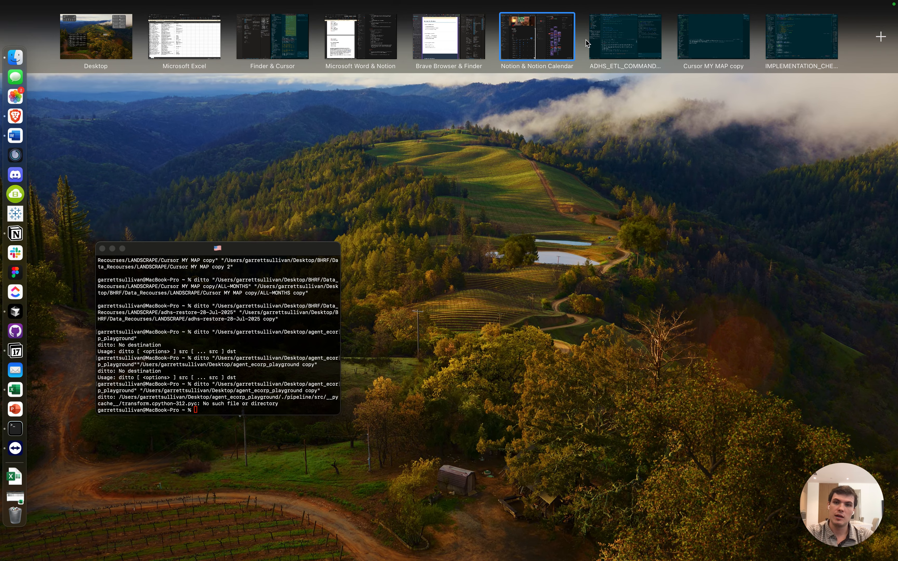
pyautogui.click(559, 45)
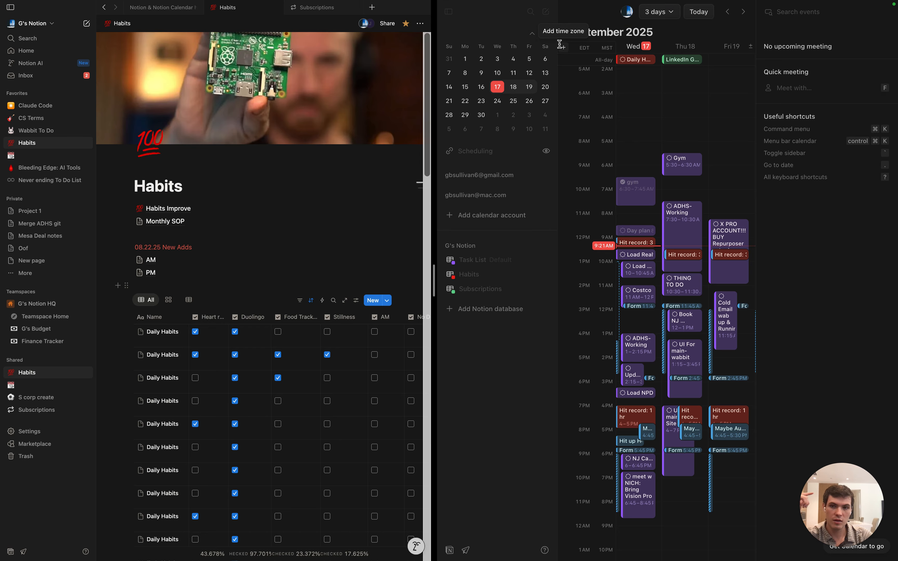
# On the "Notion & Notion Calendar high level" page, check off Task List [set default], Habits in calendar view, Office Hours and Class times
pyautogui.click(164, 8)
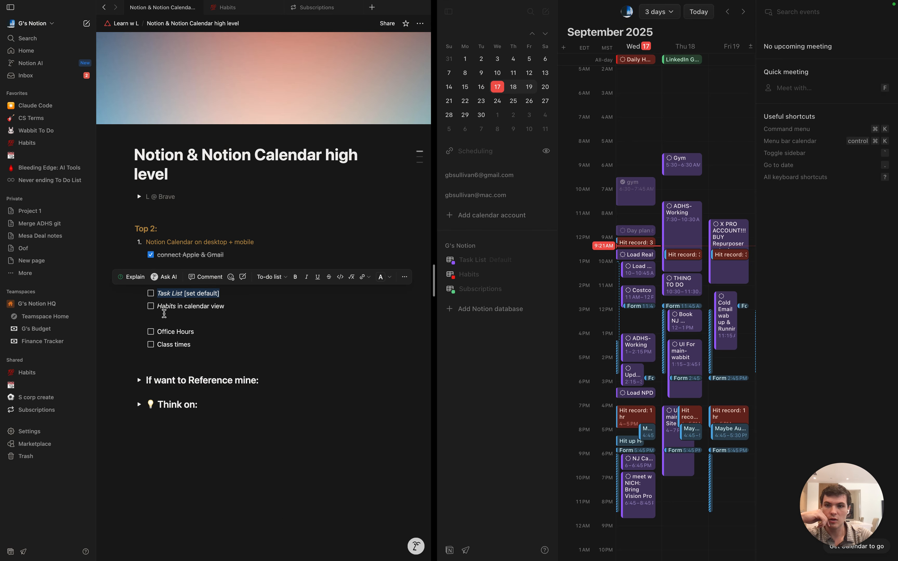
pyautogui.click(151, 294)
pyautogui.click(151, 306)
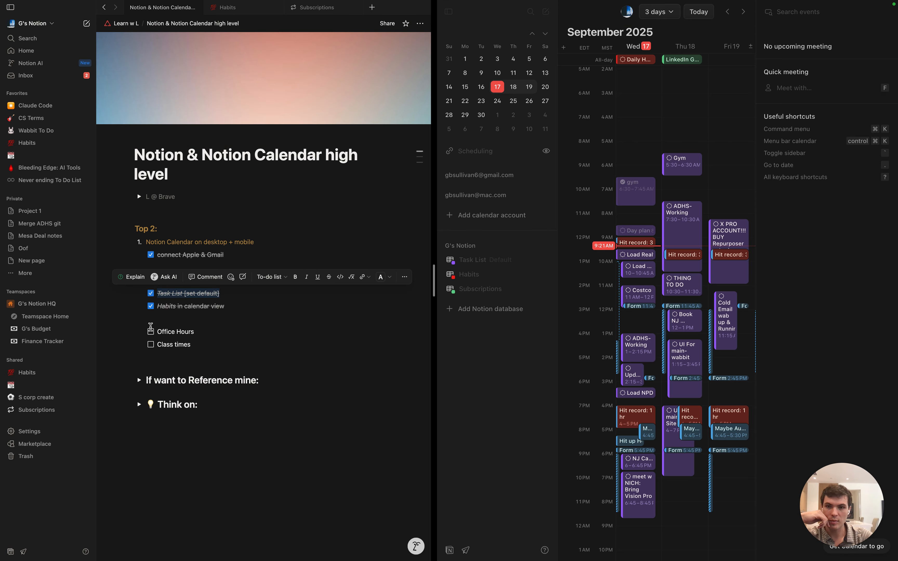
pyautogui.click(150, 332)
pyautogui.click(151, 331)
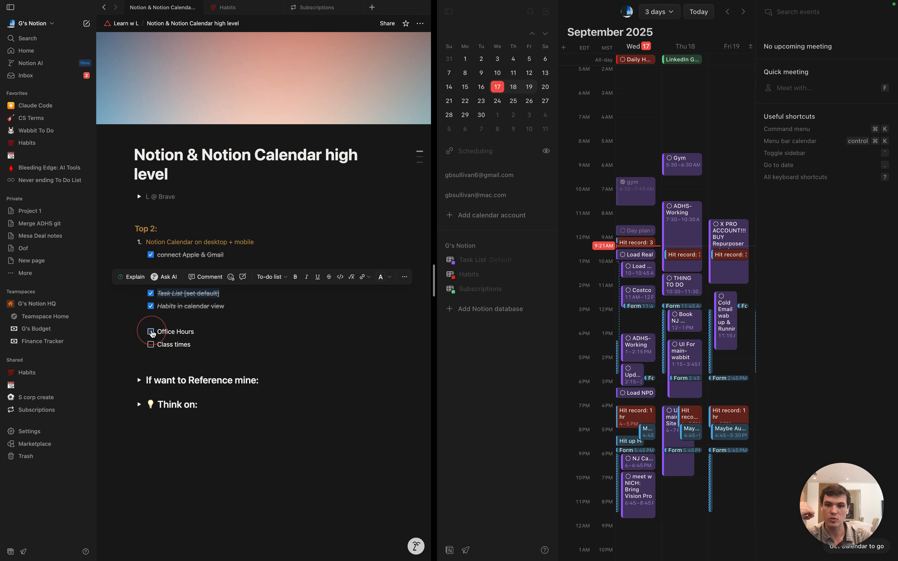
pyautogui.moveTo(181, 332)
pyautogui.mouseDown()
pyautogui.moveTo(157, 331)
pyautogui.moveTo(186, 345)
pyautogui.mouseUp()
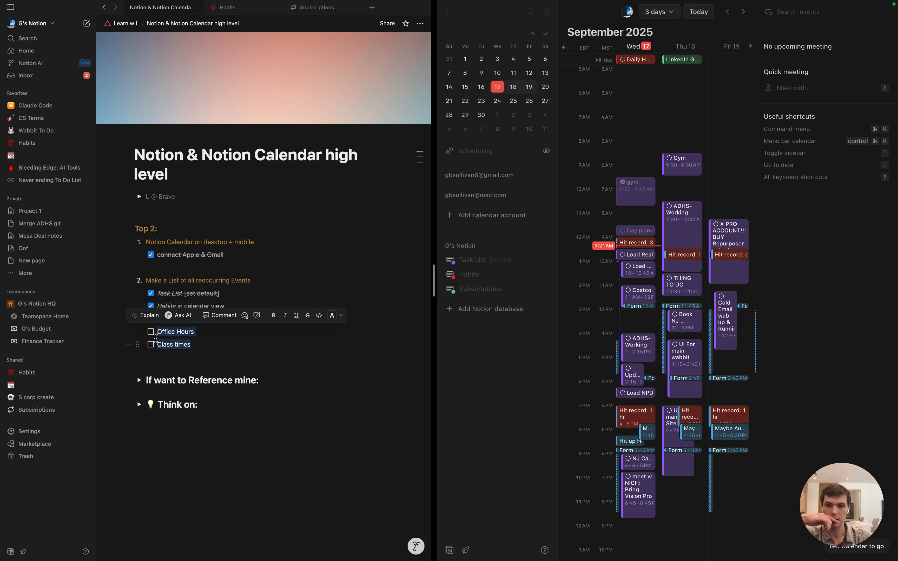
pyautogui.click(151, 345)
pyautogui.click(186, 366)
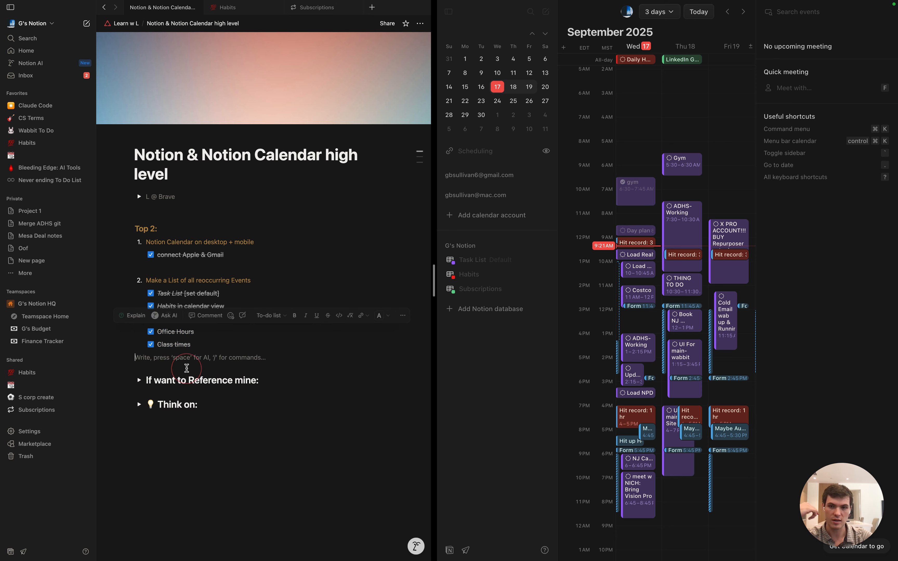
# View the notes under the "Think on:" toggle about recurring tasks and calendar colors, and collapse it again
pyautogui.scroll(-1, 186, 391)
pyautogui.click(184, 444)
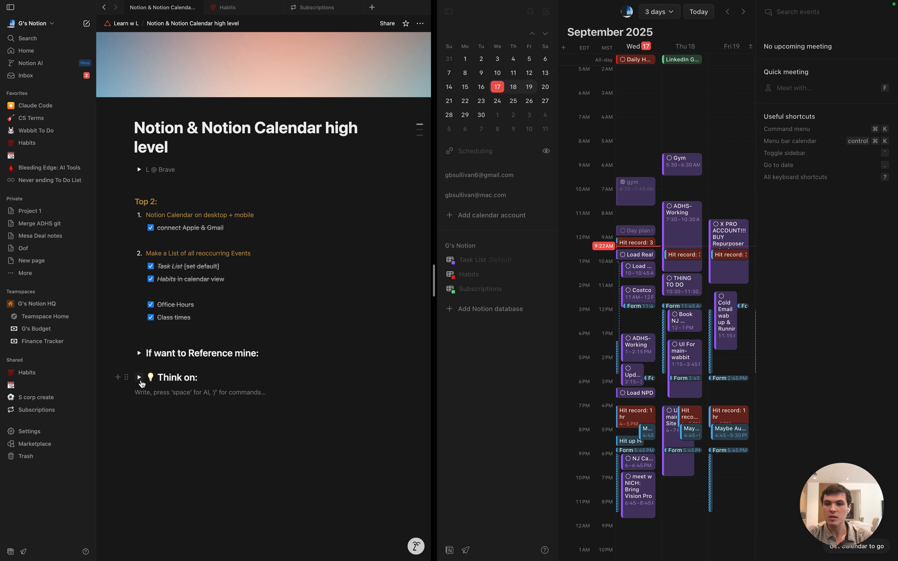
pyautogui.click(138, 378)
pyautogui.scroll(-2, 167, 400)
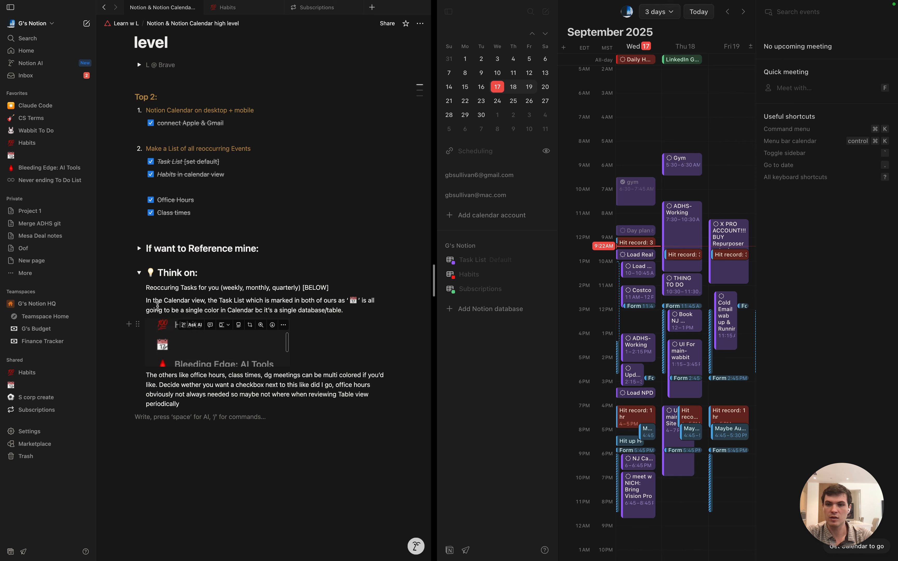
pyautogui.click(139, 273)
# Expand the "If want to Reference mine:" toggle and go through its Dailies and Weeklies entries, such as Habits, Pill refill and Start wash
pyautogui.click(139, 352)
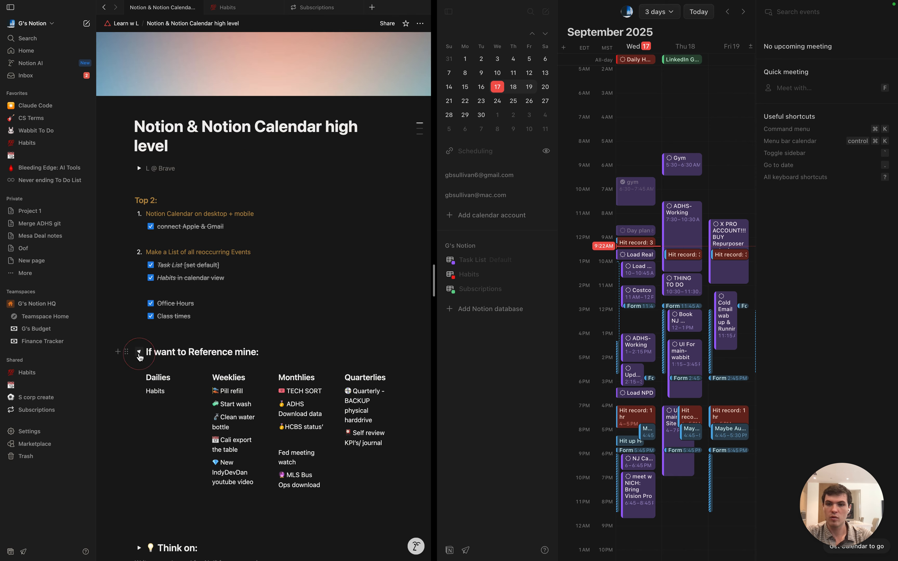
pyautogui.scroll(-4, 184, 362)
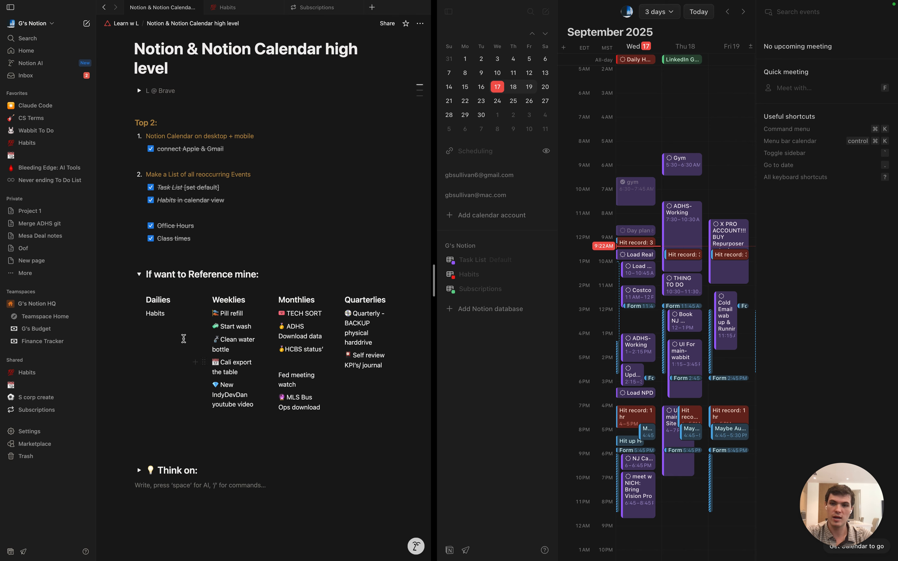
pyautogui.doubleClick(158, 313)
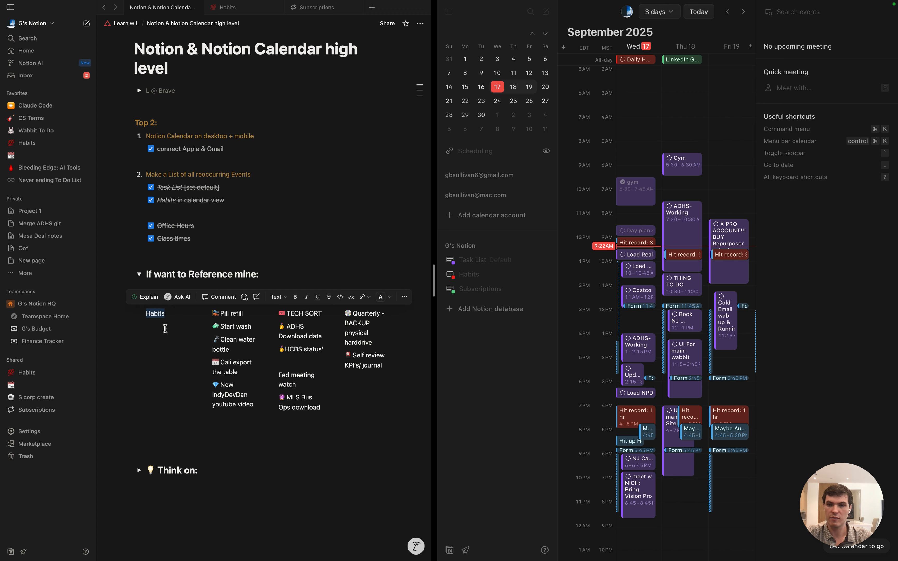
pyautogui.click(166, 329)
pyautogui.click(230, 314)
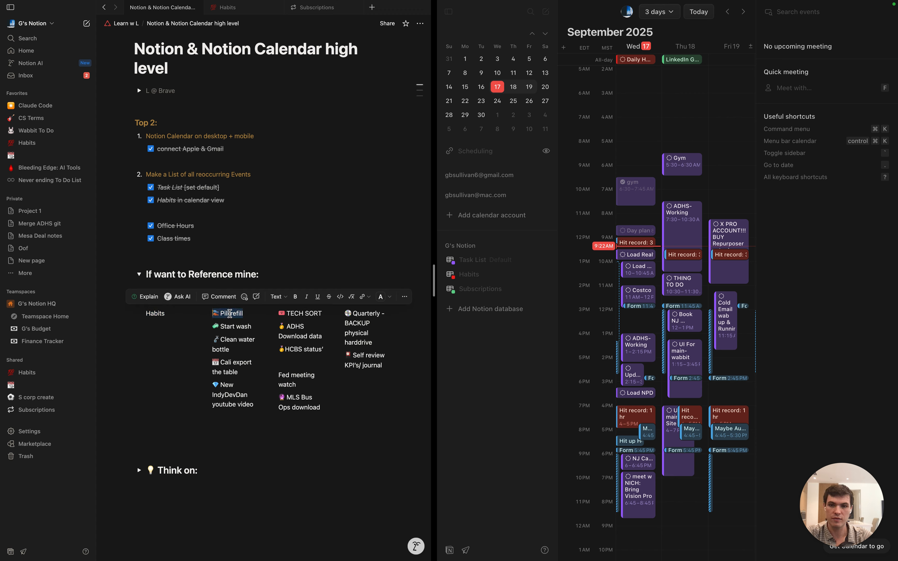
pyautogui.click(230, 327)
pyautogui.doubleClick(230, 327)
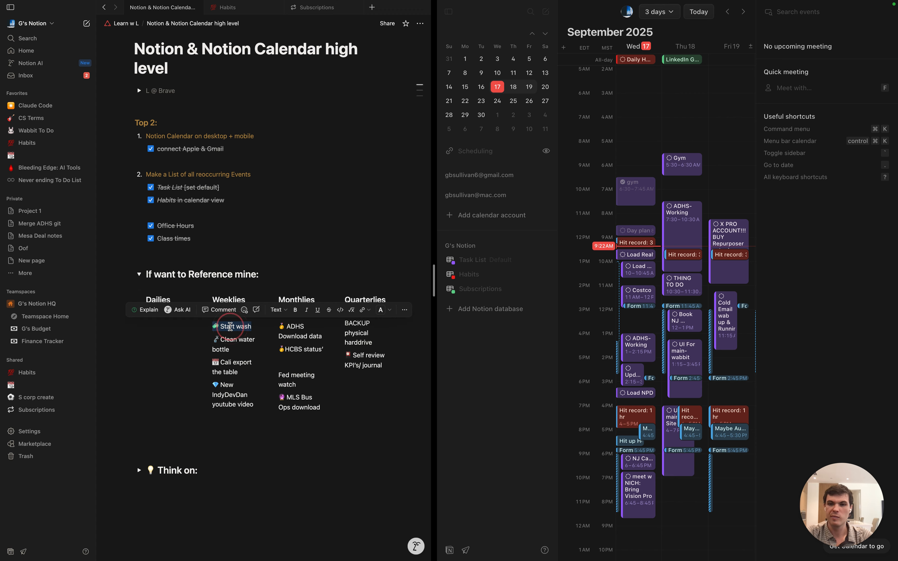
pyautogui.click(230, 339)
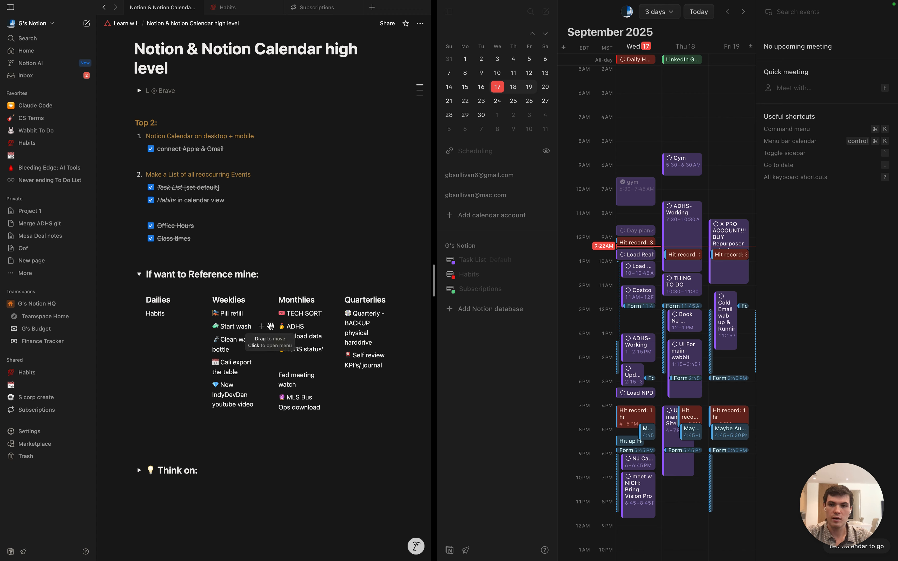
pyautogui.tripleClick(241, 326)
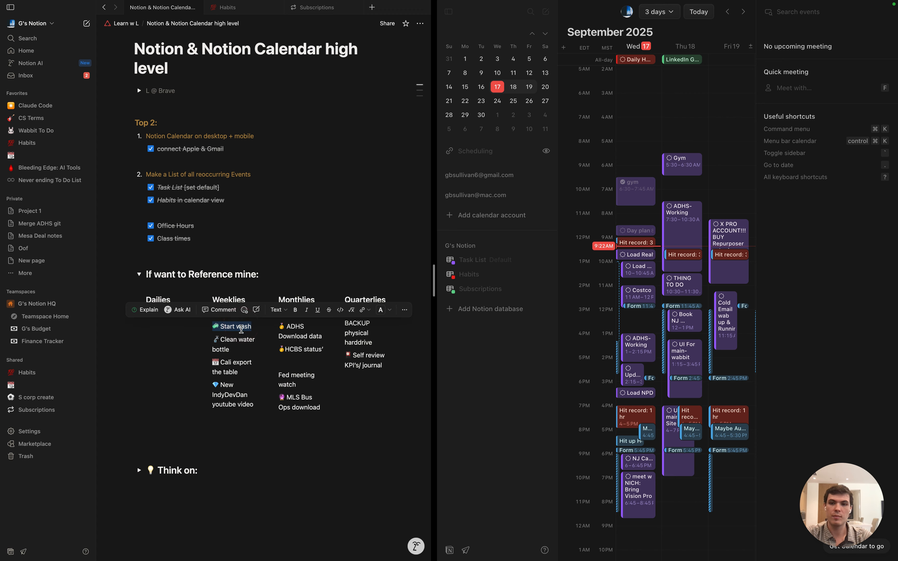
pyautogui.click(240, 338)
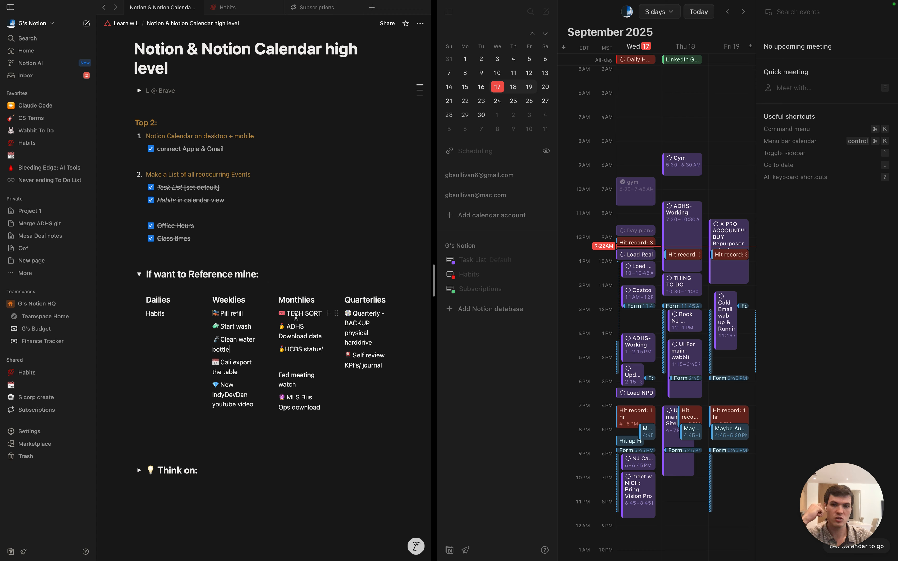
# Go through the Monthlies entries in the reference list, from TECH SORT and ADHS Download data to MLS Bus Ops download
pyautogui.doubleClick(298, 315)
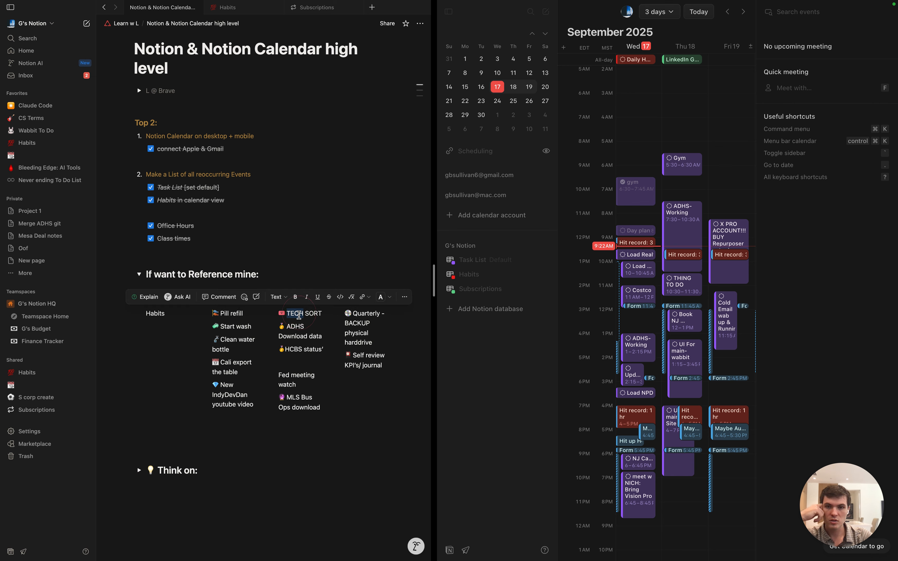
pyautogui.click(310, 314)
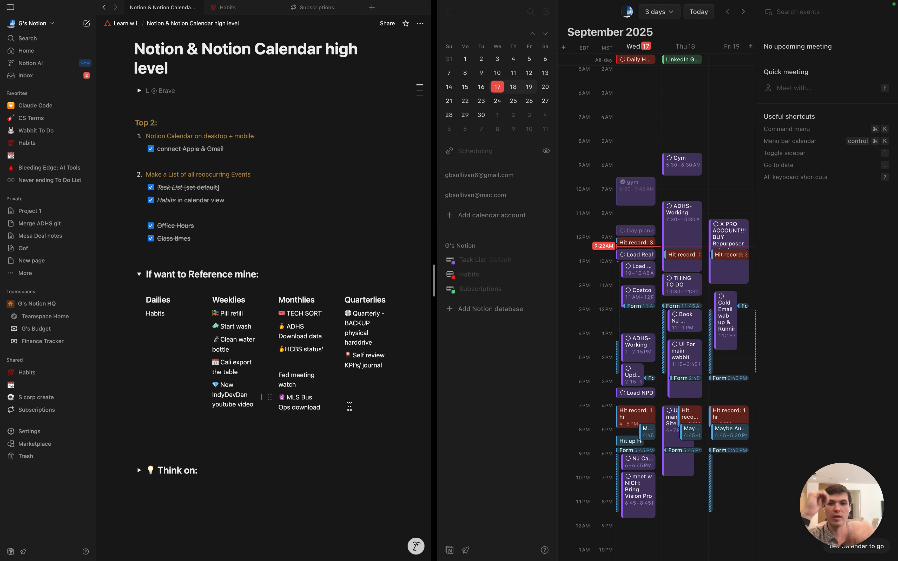
pyautogui.click(302, 315)
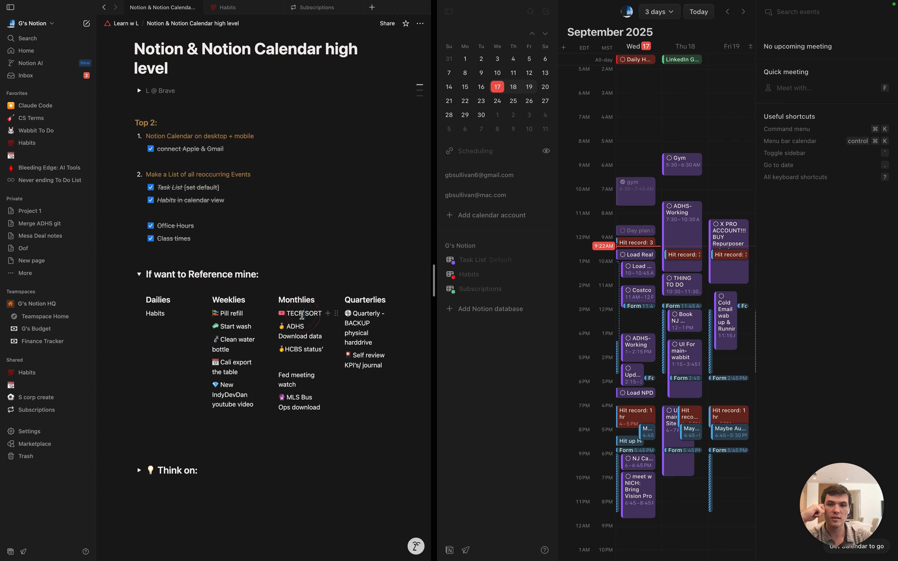
pyautogui.moveTo(303, 315); pyautogui.dragTo(306, 315)
pyautogui.click(301, 325)
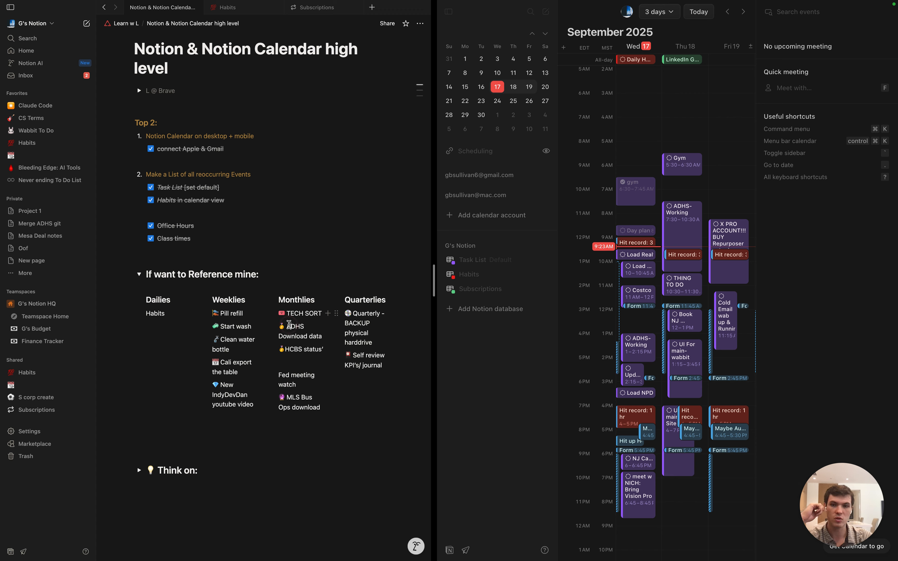
pyautogui.tripleClick(298, 329)
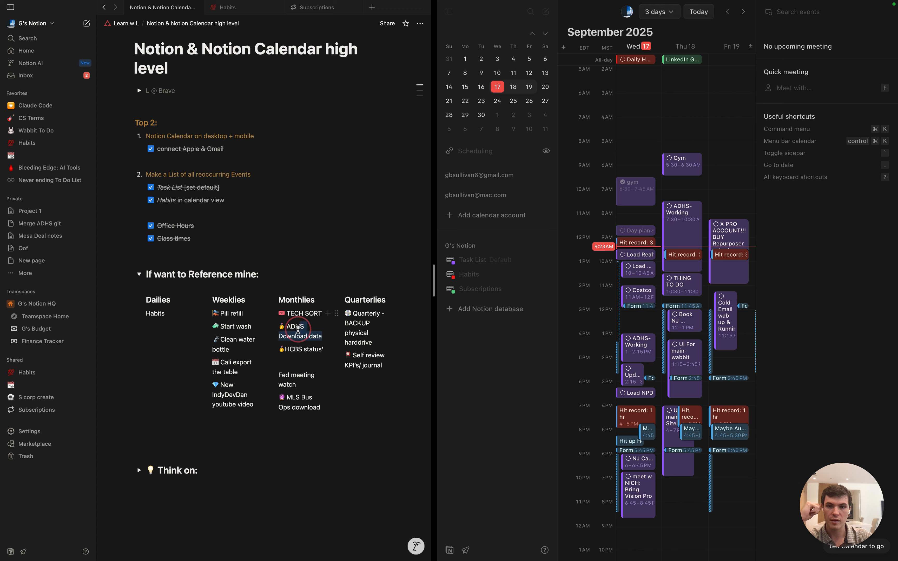
pyautogui.doubleClick(293, 350)
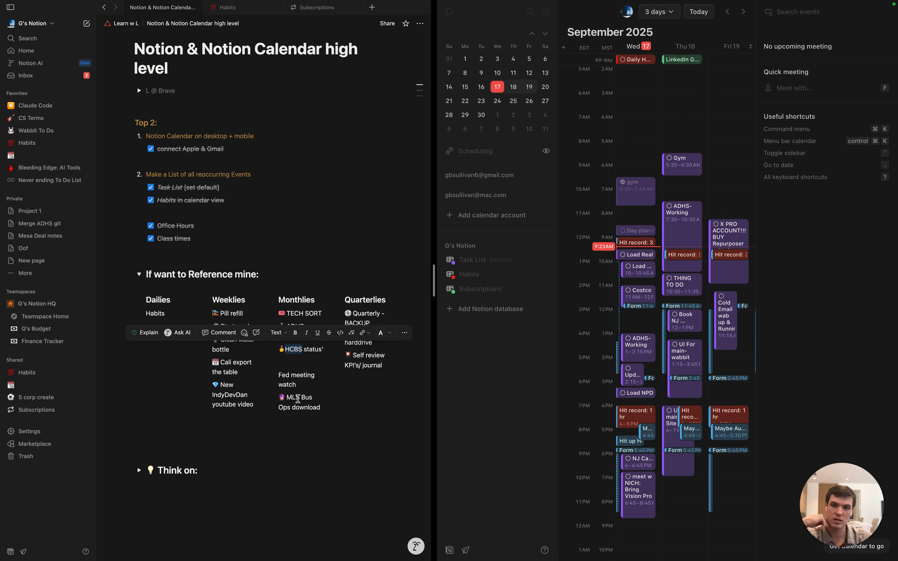
pyautogui.click(296, 376)
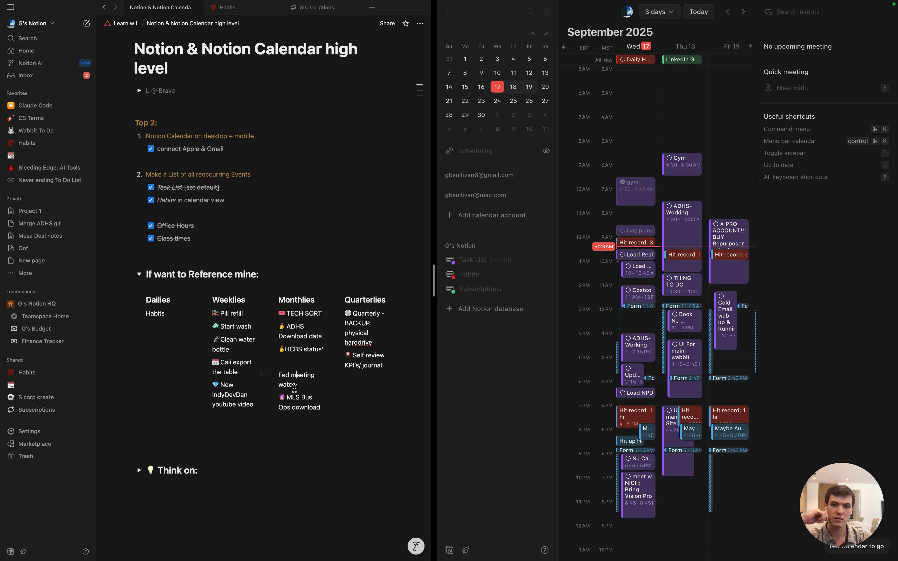
pyautogui.moveTo(320, 408); pyautogui.dragTo(287, 397)
# Go through the Quarterlies entries in the reference list, highlighting the one about backing up the physical hard drive
pyautogui.click(370, 310)
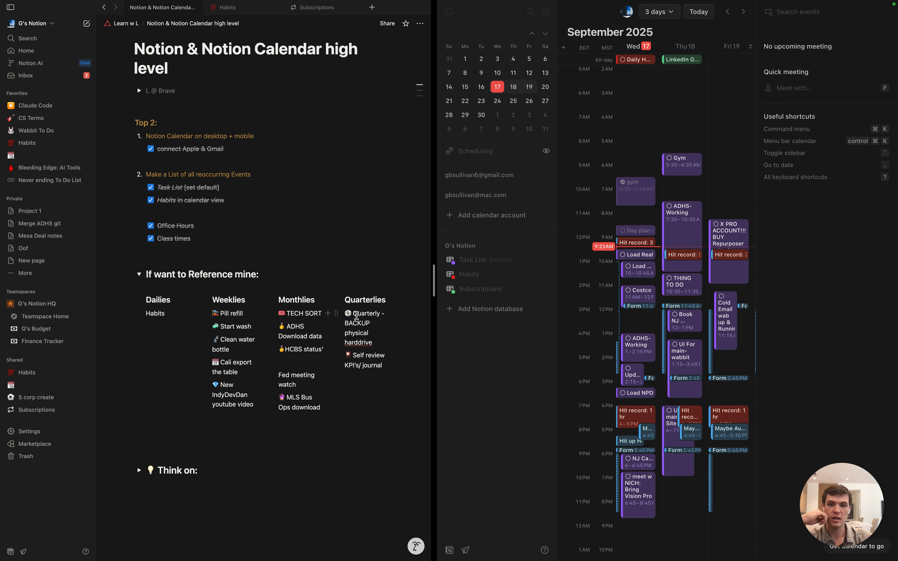
pyautogui.moveTo(356, 316); pyautogui.dragTo(364, 339)
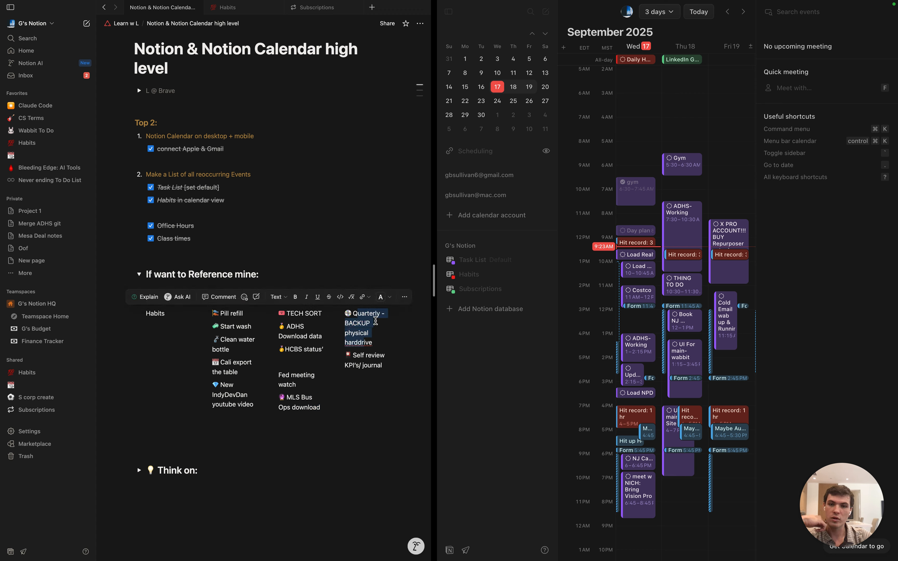
pyautogui.click(372, 342)
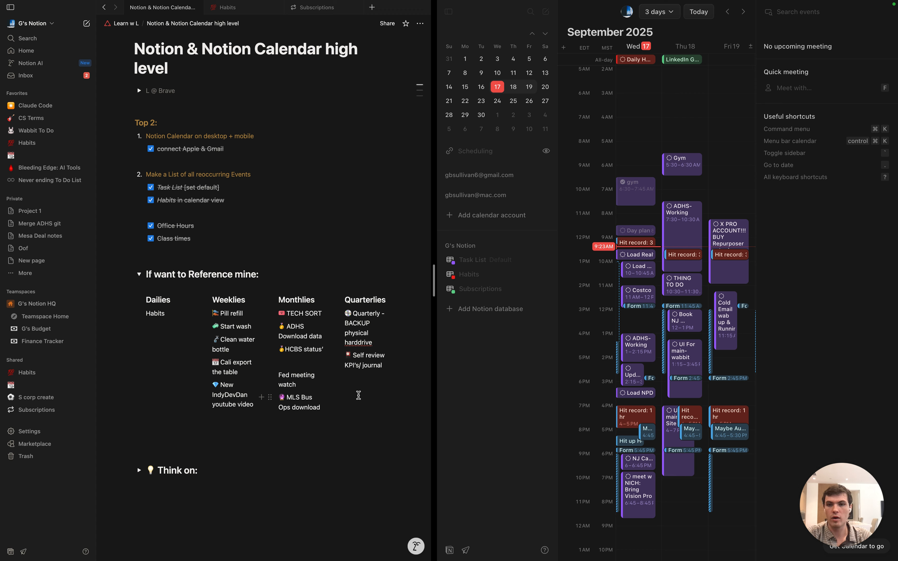
pyautogui.click(333, 425)
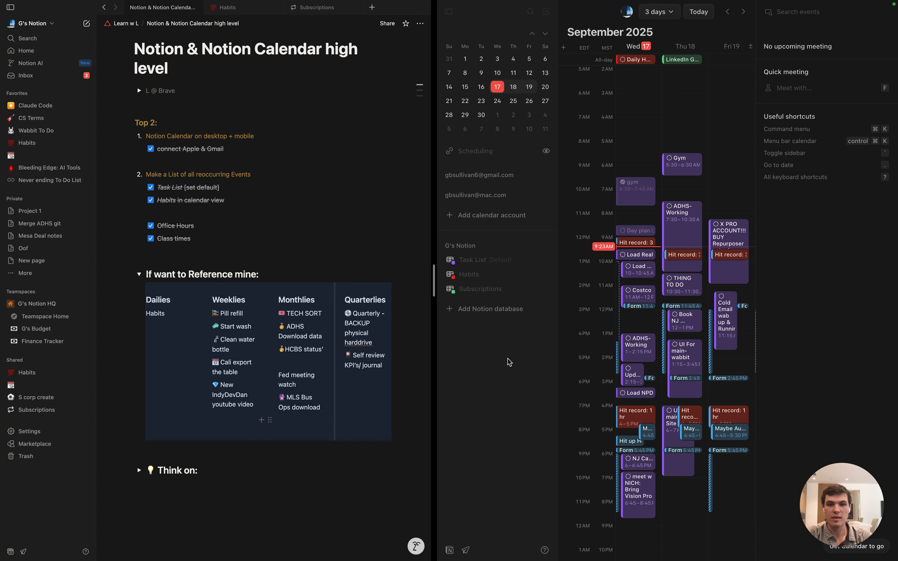
# View the Daily Habits entry for Wed Sep 17, and check and uncheck the Primary box of ADHS-Working on Thu Sep 18
pyautogui.click(659, 148)
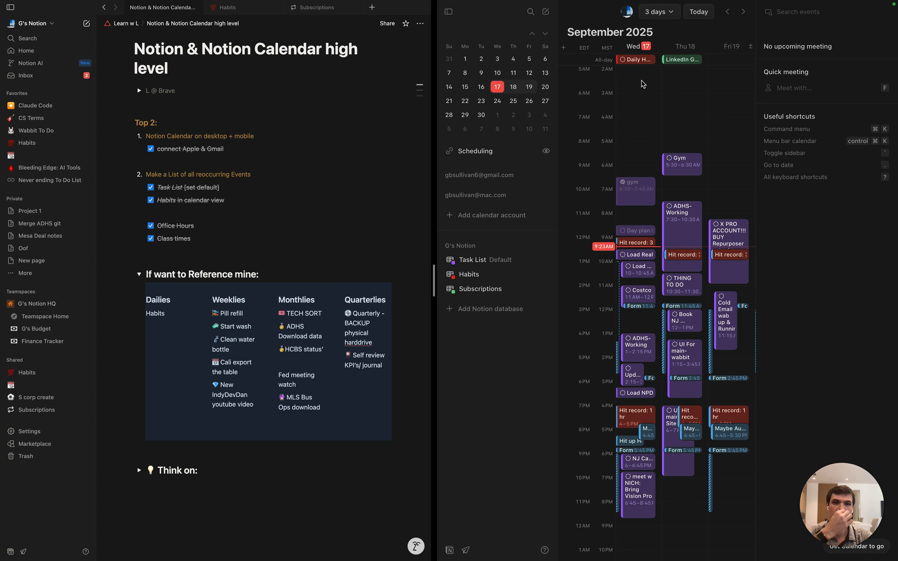
pyautogui.click(631, 60)
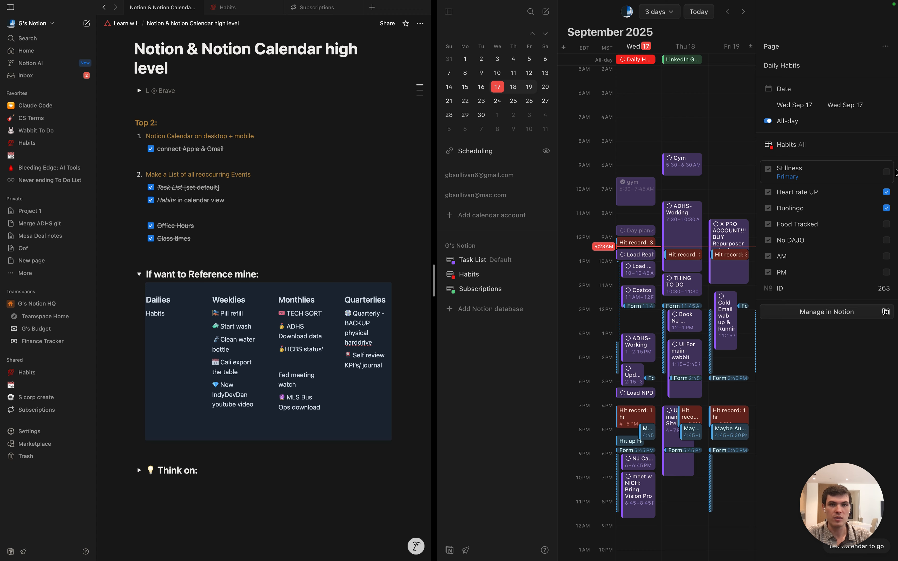
pyautogui.click(689, 233)
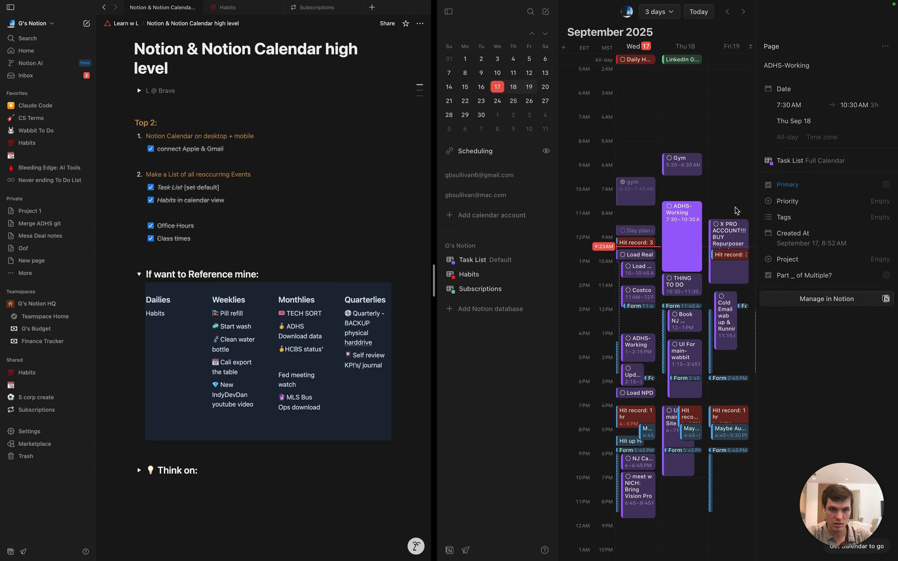
pyautogui.click(887, 185)
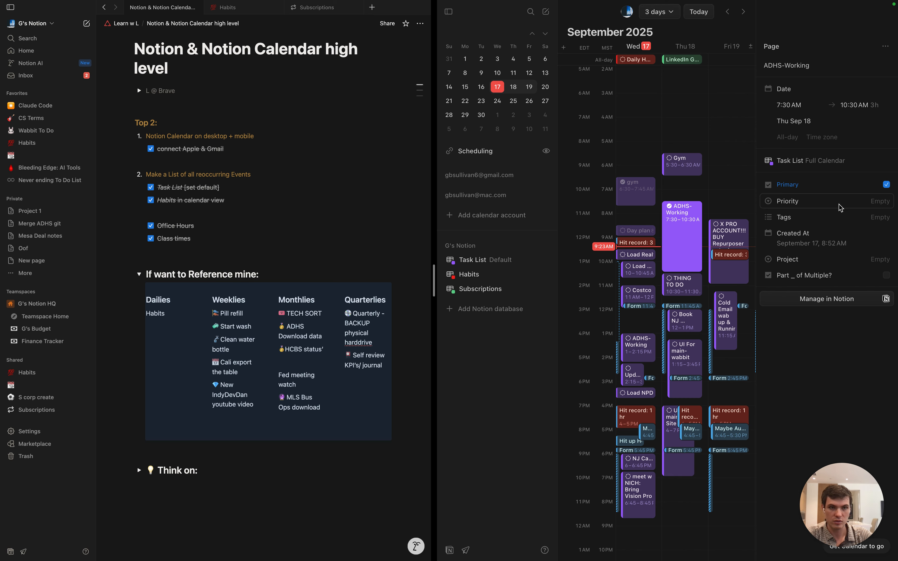
pyautogui.click(886, 184)
# Mark the Hertzner to Vercel task on Mon Sep 15 as done with its Primary checkbox
pyautogui.hscroll(-5, 653, 282)
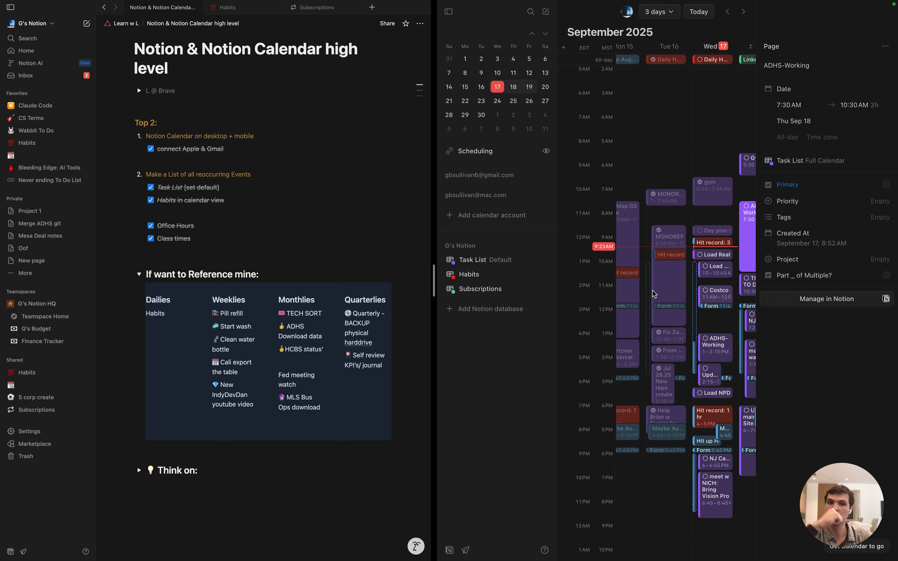
pyautogui.click(678, 351)
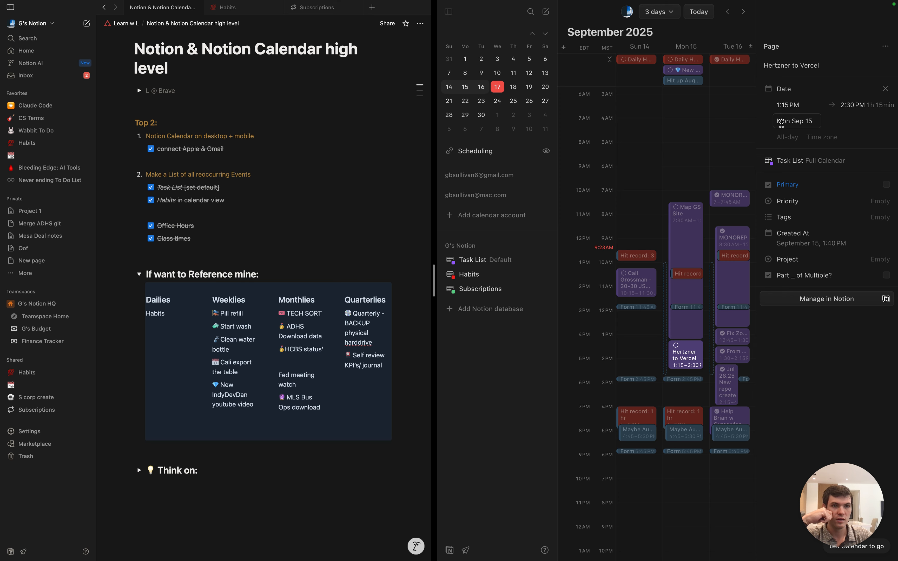
pyautogui.click(887, 184)
# Move the early MONOREPO task on Tue Sep 16 to 6:45–7:30 AM, and undo the move
pyautogui.hscroll(3, 661, 243)
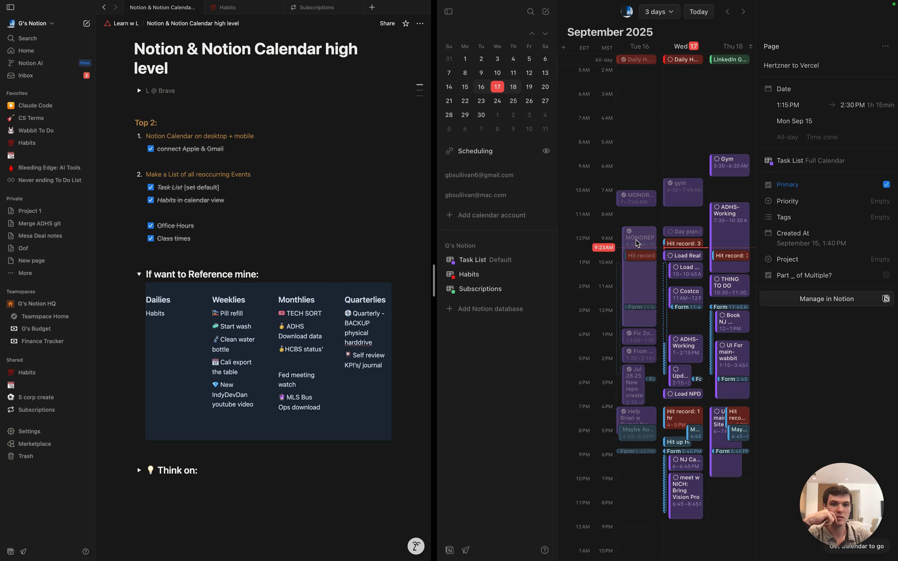
pyautogui.click(639, 197)
pyautogui.moveTo(638, 198)
pyautogui.mouseDown()
pyautogui.moveTo(733, 190)
pyautogui.moveTo(642, 192)
pyautogui.mouseUp()
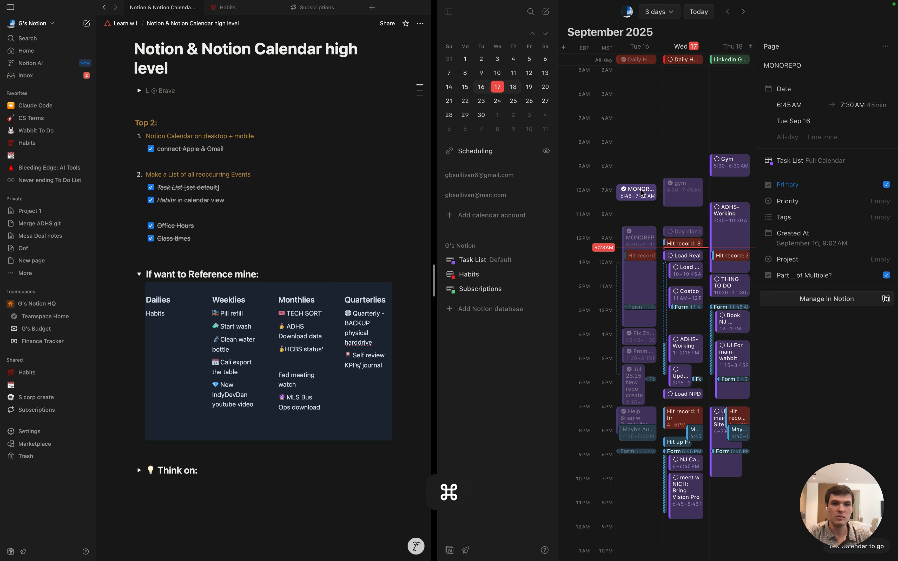
pyautogui.press('super+z')
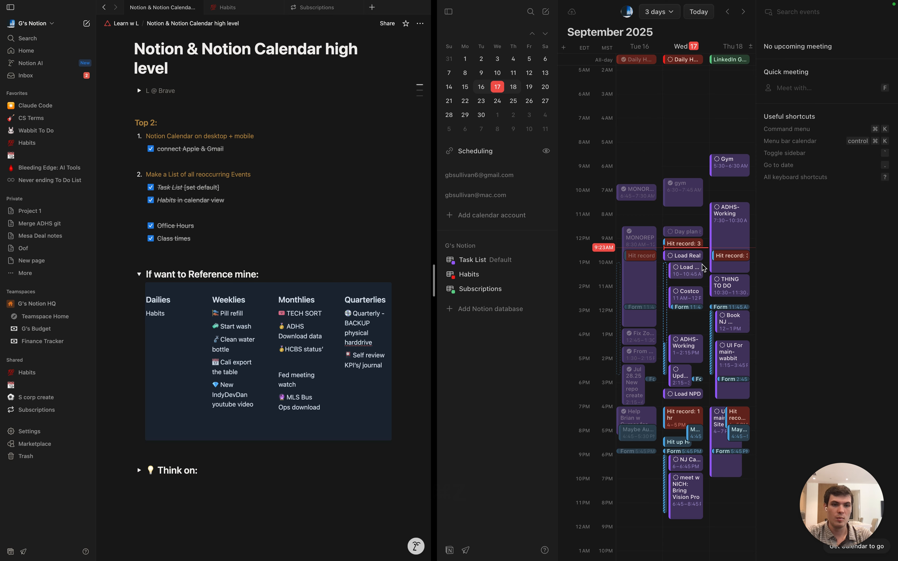
pyautogui.hscroll(3, 694, 271)
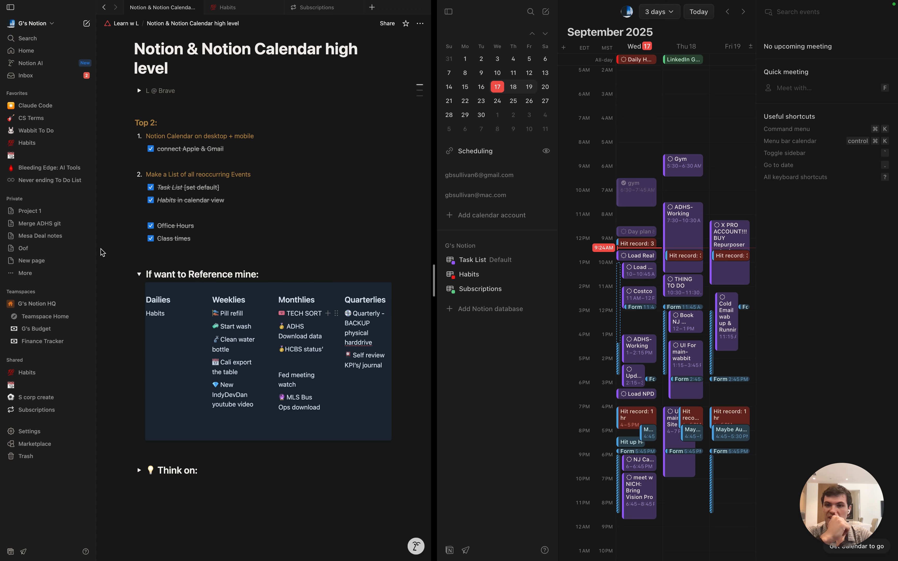
# Collapse the "If want to Reference mine:" toggle, and reread the notes under "Think on:" before collapsing that toggle too
pyautogui.click(138, 275)
pyautogui.click(138, 276)
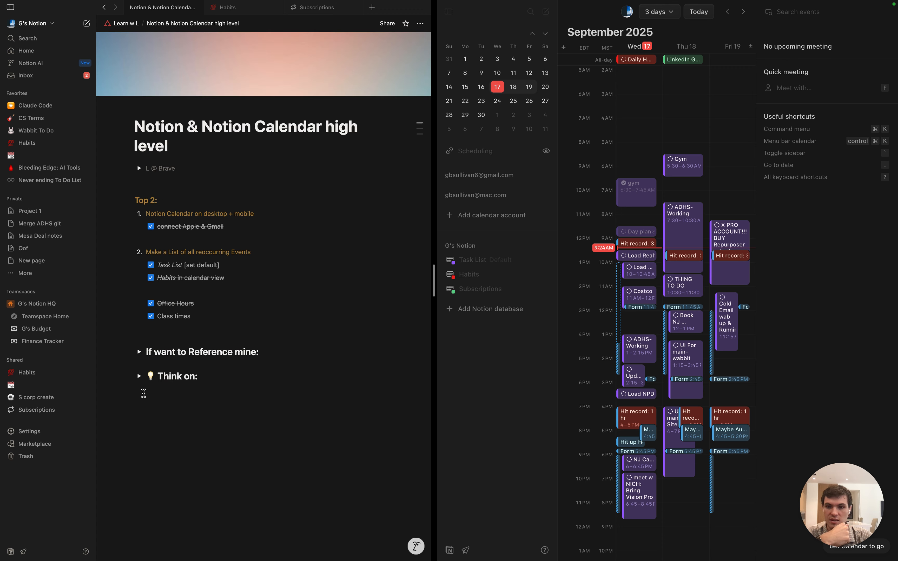
pyautogui.click(140, 376)
pyautogui.scroll(-2, 182, 384)
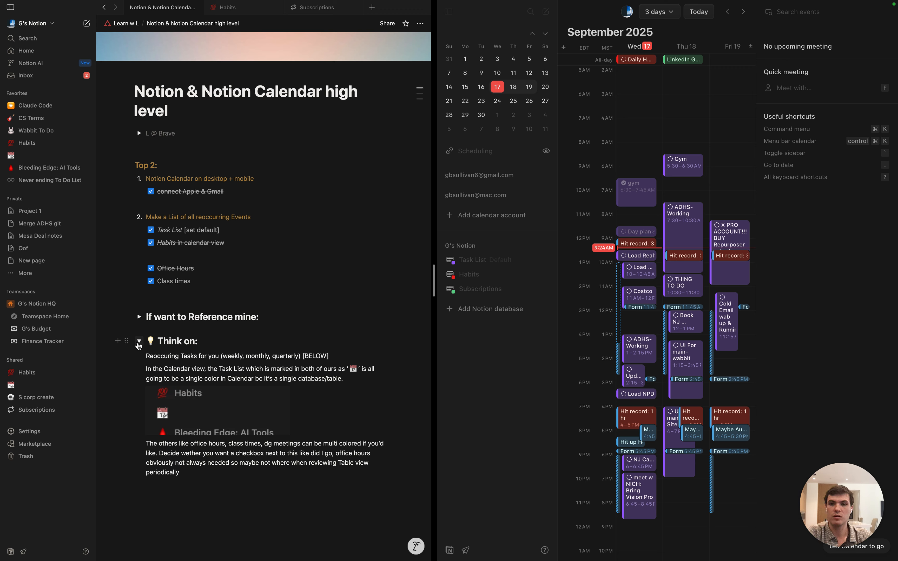
pyautogui.click(138, 345)
pyautogui.scroll(3, 298, 325)
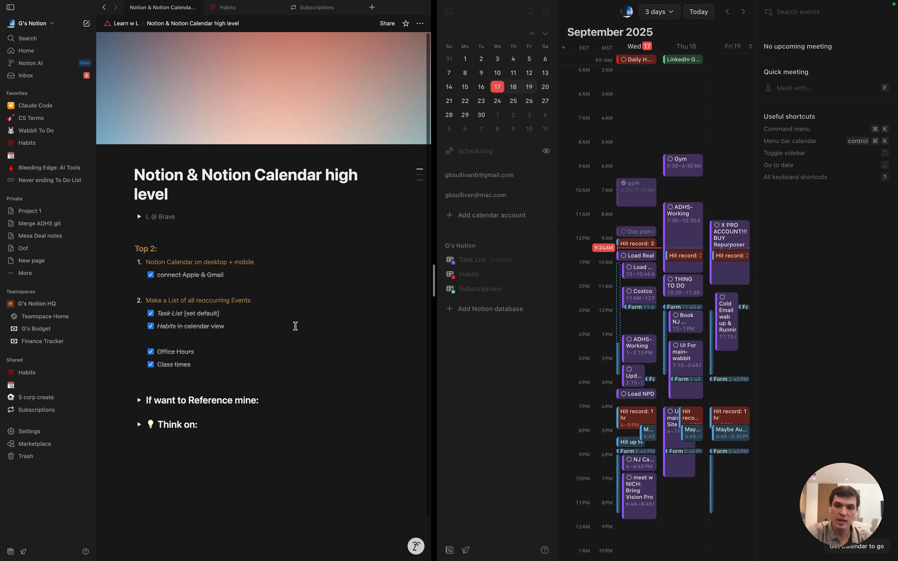